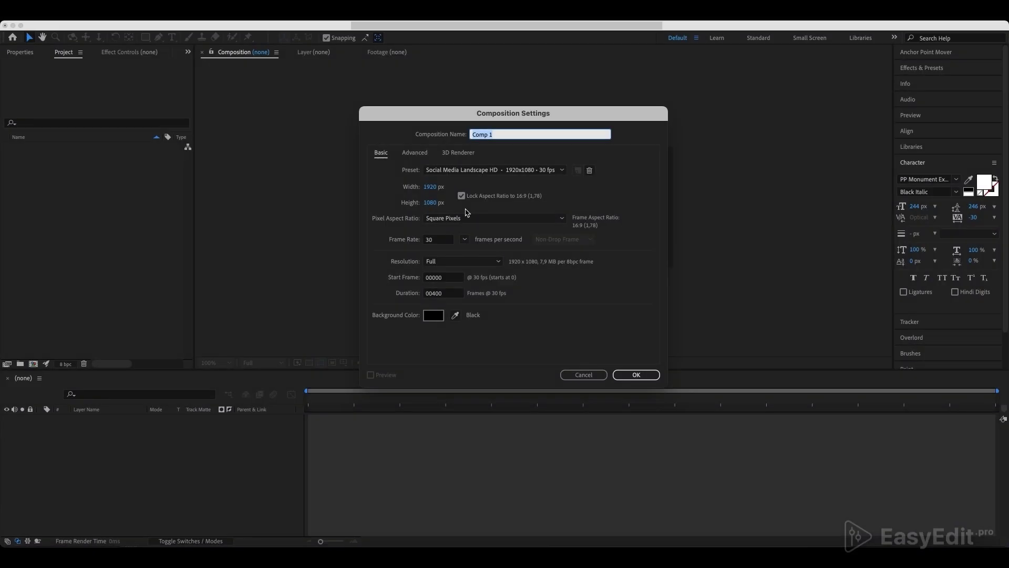
Name the new 1920×1080, 30 fps composition Text_Comp and confirm it.
{"action": "type", "text": "Text_"}
{"action": "key", "text": "Return"}
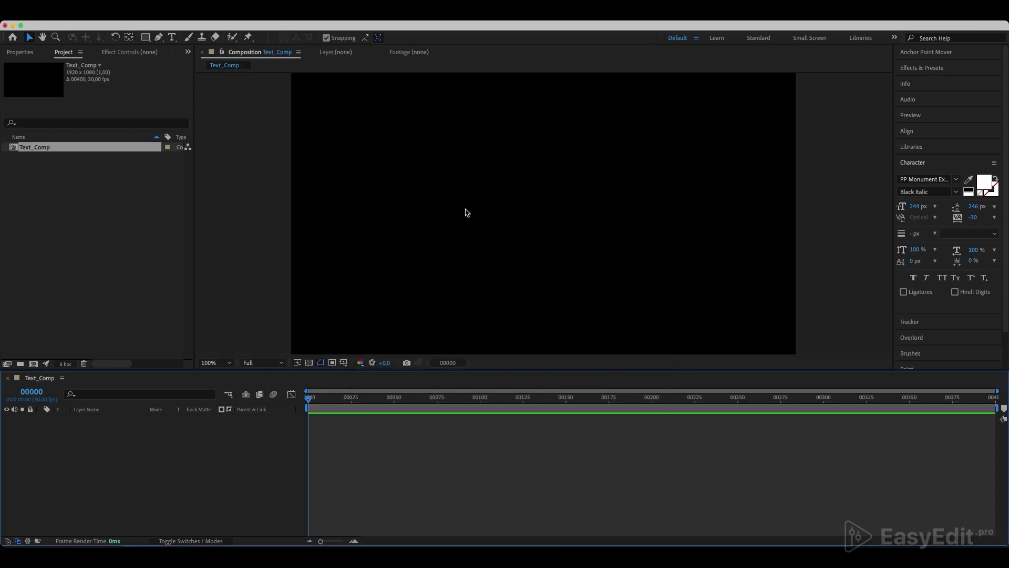
Add a text layer reading 'CRT' and 'OPENER' on two lines.
{"action": "right_click", "coordinate": [126, 440]}
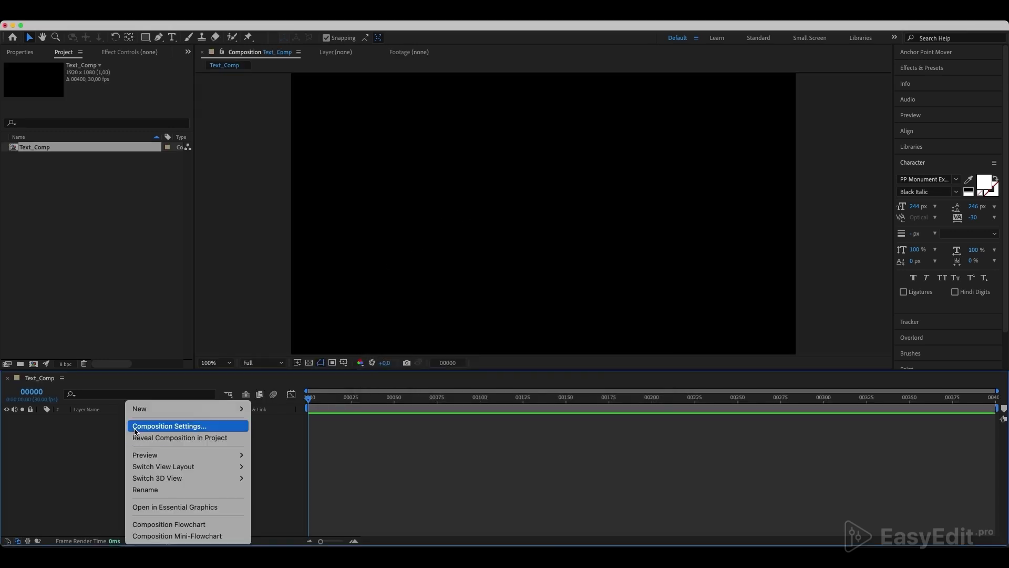
{"action": "mouse_move", "coordinate": [149, 416]}
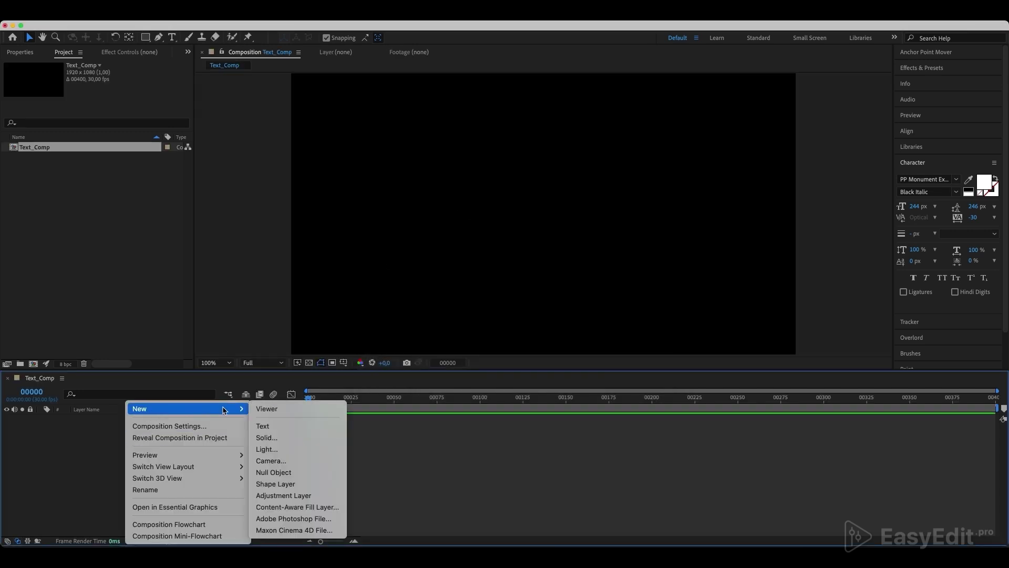
{"action": "left_click", "coordinate": [268, 429]}
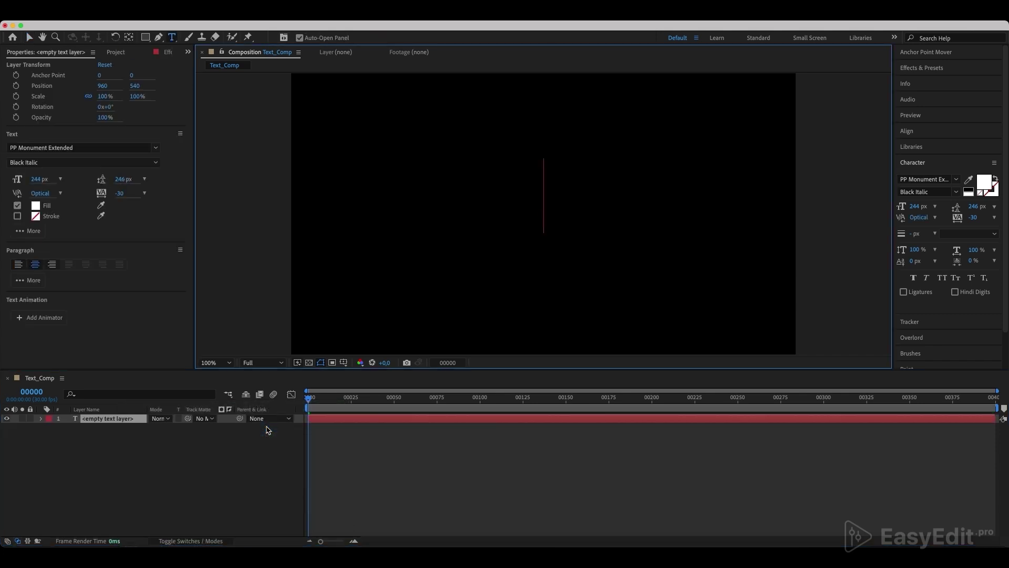
{"action": "type", "text": "CRT"}
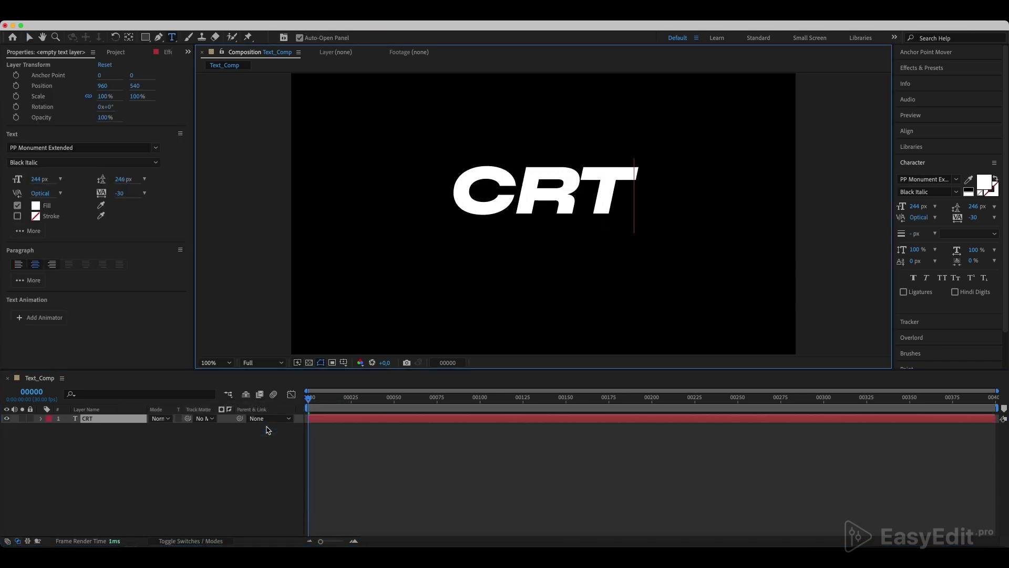
{"action": "key", "text": "Return"}
{"action": "type", "text": "OPENER"}
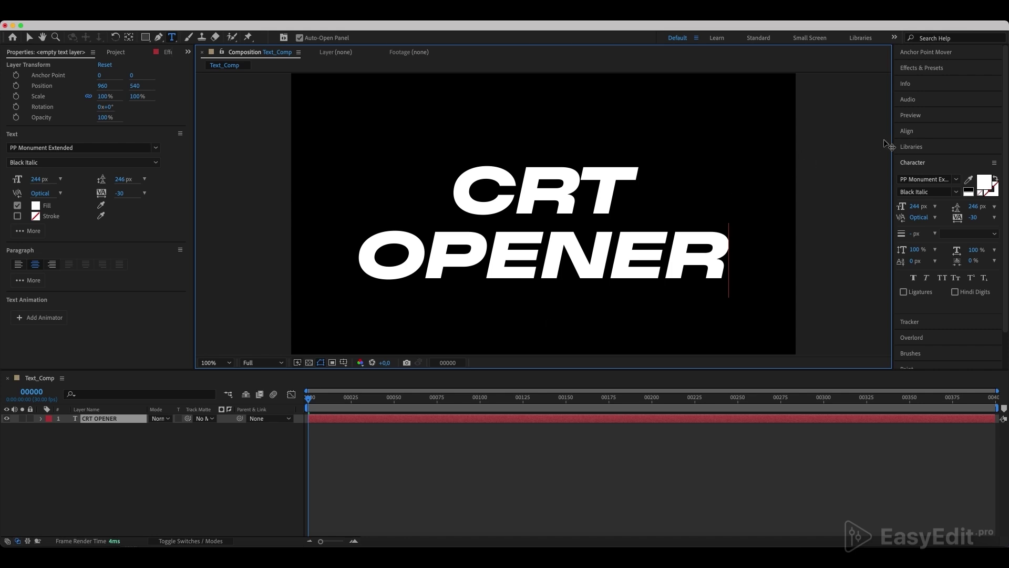
Centre the title with the Align panel, then bring up Composition Settings (Cmd+K).
{"action": "left_click", "coordinate": [904, 131]}
{"action": "left_click", "coordinate": [923, 157]}
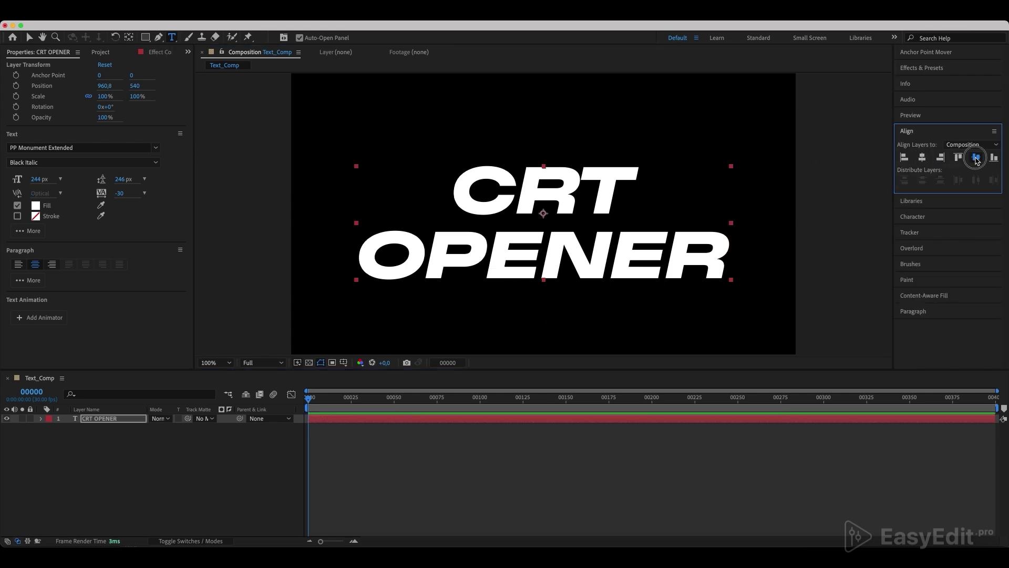
{"action": "left_click", "coordinate": [976, 157]}
{"action": "left_click", "coordinate": [545, 425]}
{"action": "key", "text": "super+k"}
Keep Cinema 4D as the composition's 3D renderer and confirm the settings.
{"action": "left_click", "coordinate": [458, 153]}
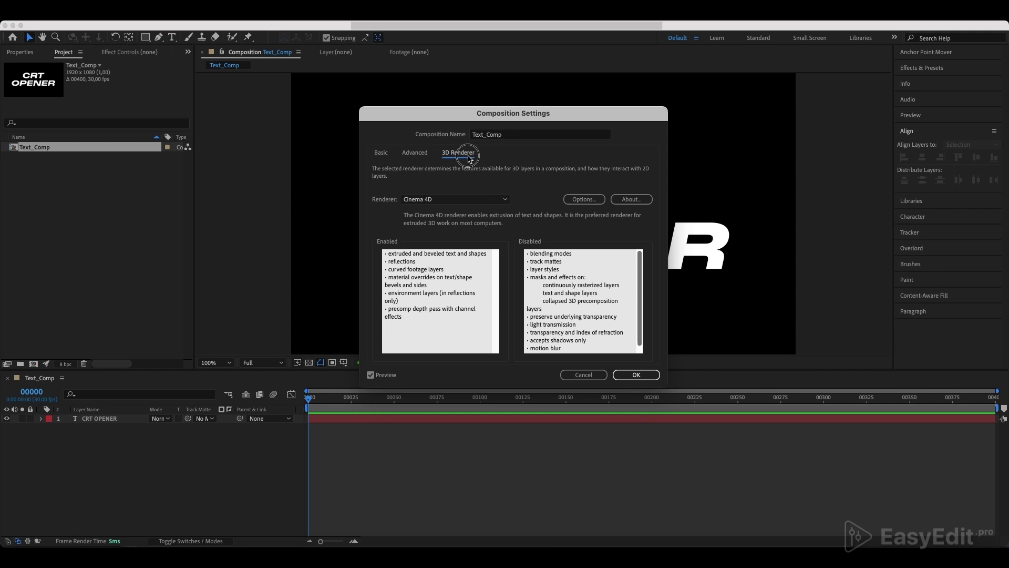
{"action": "left_click", "coordinate": [436, 200]}
{"action": "left_click", "coordinate": [433, 218]}
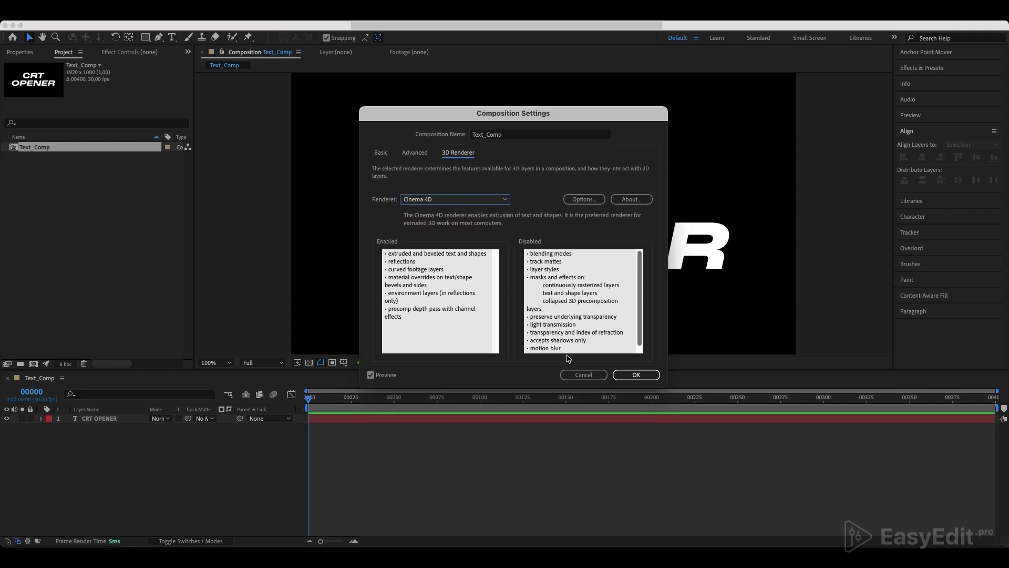
{"action": "left_click", "coordinate": [637, 375]}
Turn on the 3D layer switch for the CRT OPENER layer.
{"action": "left_click", "coordinate": [186, 500]}
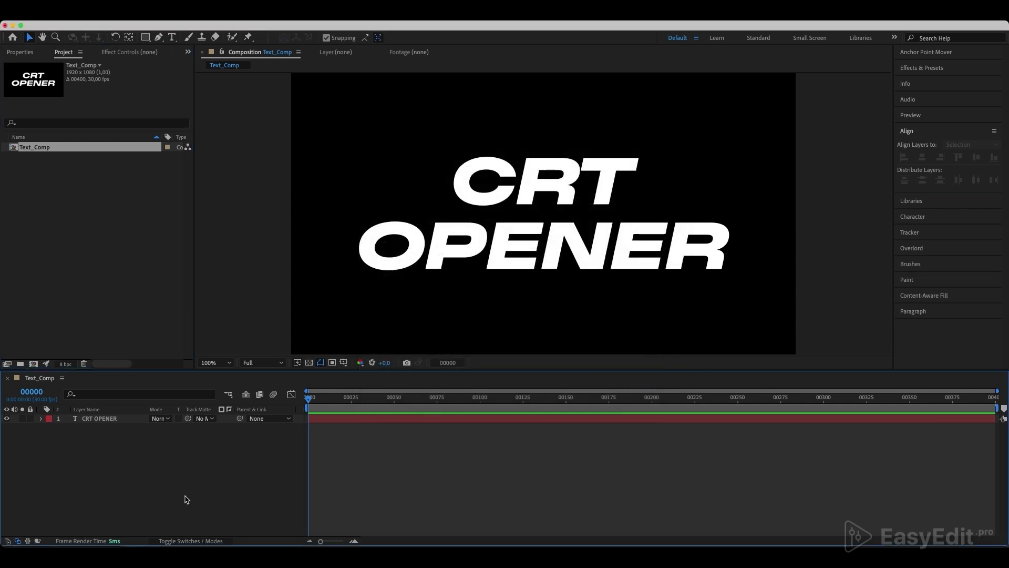
{"action": "left_click", "coordinate": [190, 542]}
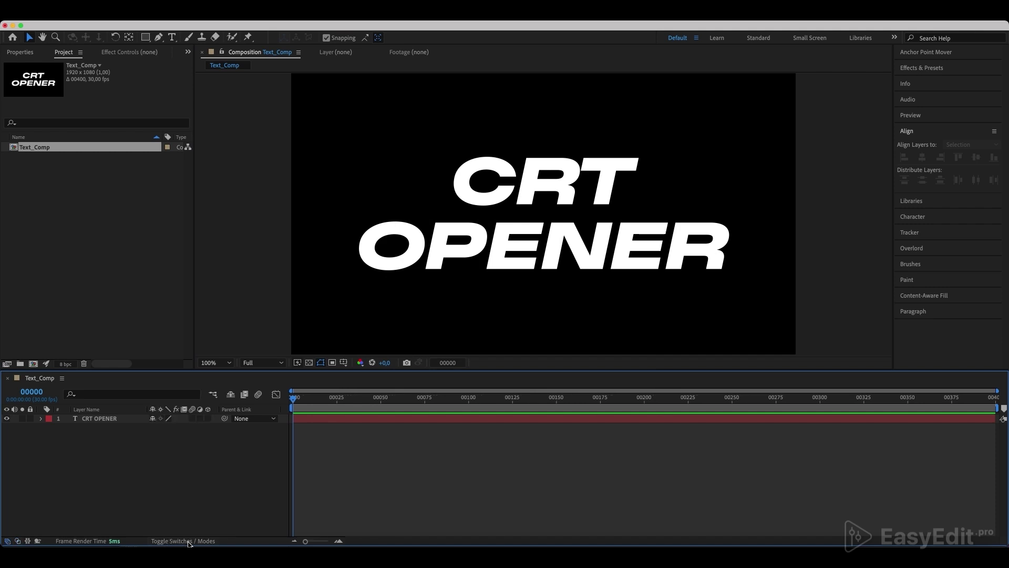
{"action": "left_click", "coordinate": [208, 419]}
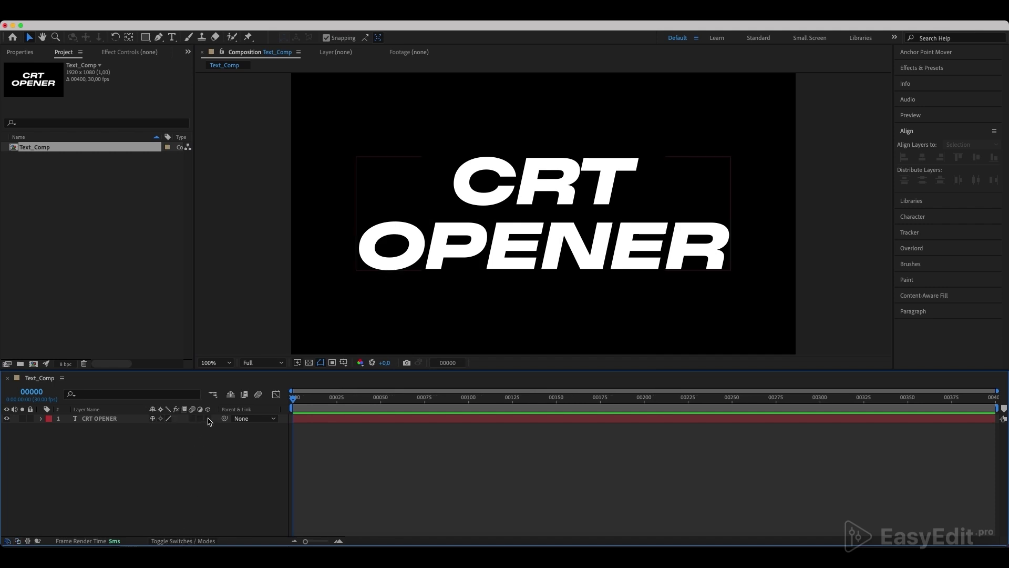
{"action": "left_click", "coordinate": [208, 419]}
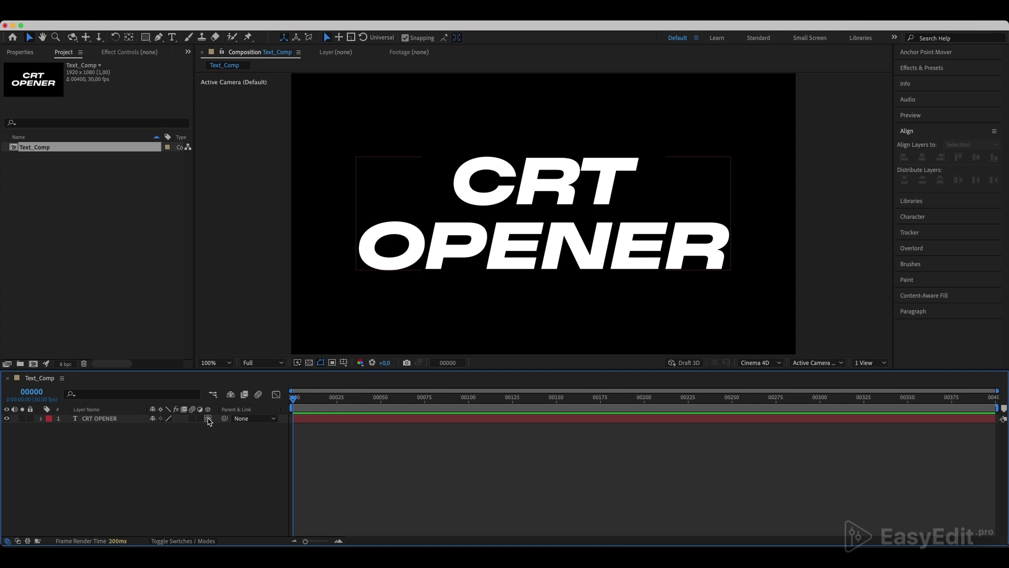
Set the title's Geometry Options Bevel Style to Angular.
{"action": "left_click", "coordinate": [41, 419]}
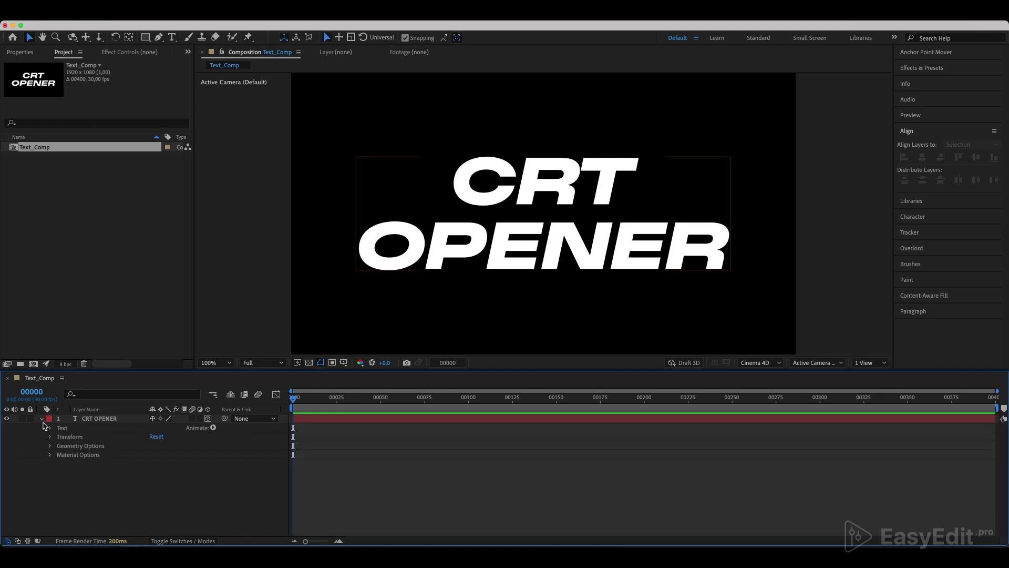
{"action": "left_click", "coordinate": [50, 446]}
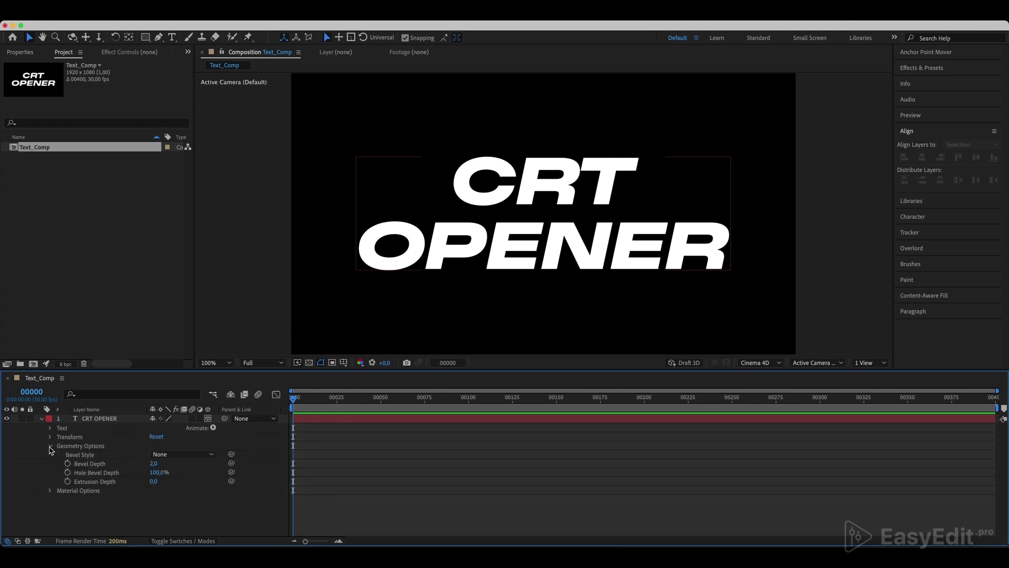
{"action": "left_click", "coordinate": [183, 454]}
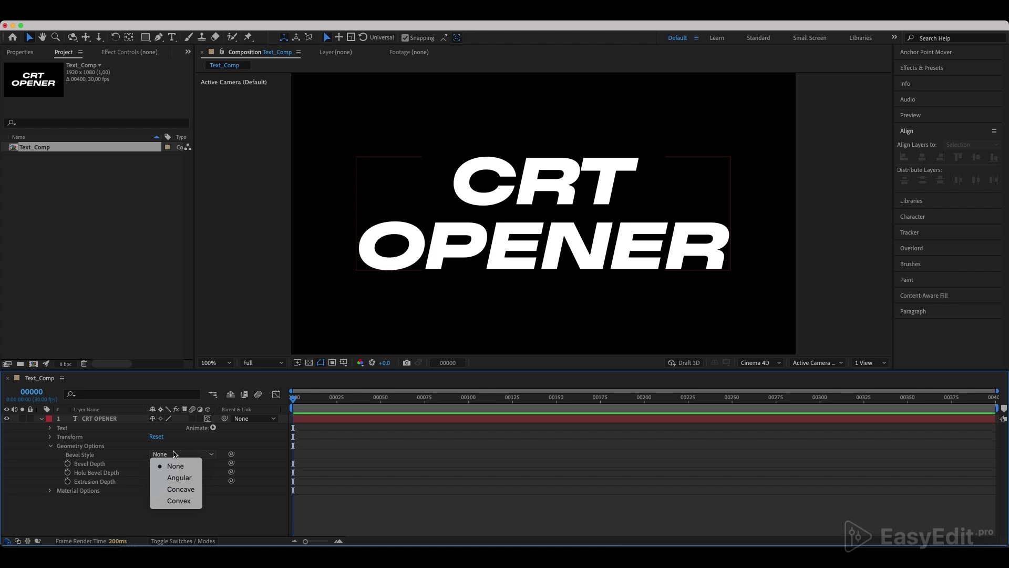
{"action": "left_click", "coordinate": [179, 479]}
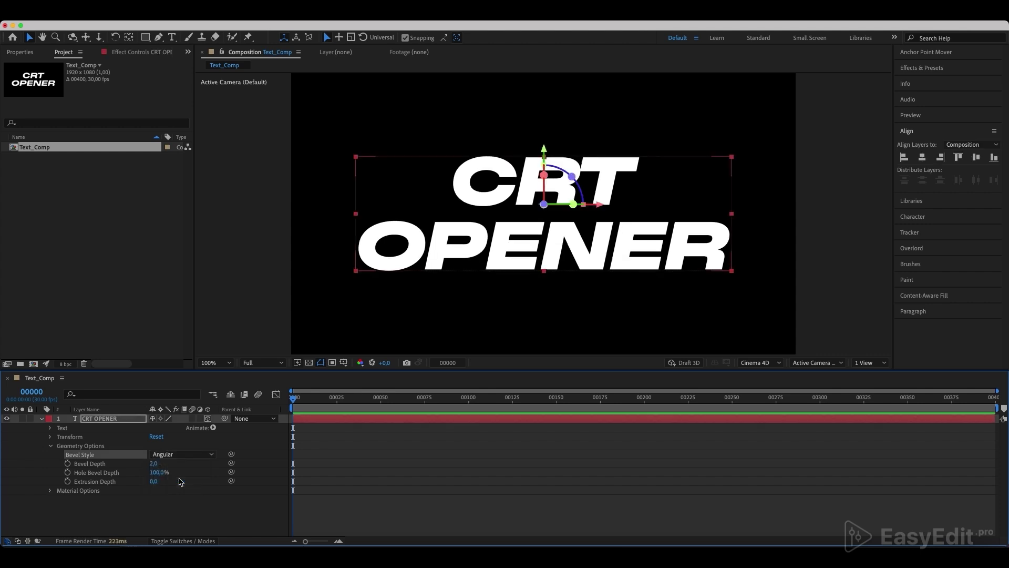
Set Bevel Depth to 3 and Extrusion Depth to 1000.
{"action": "left_click", "coordinate": [154, 463]}
{"action": "type", "text": "3"}
{"action": "key", "text": "Return"}
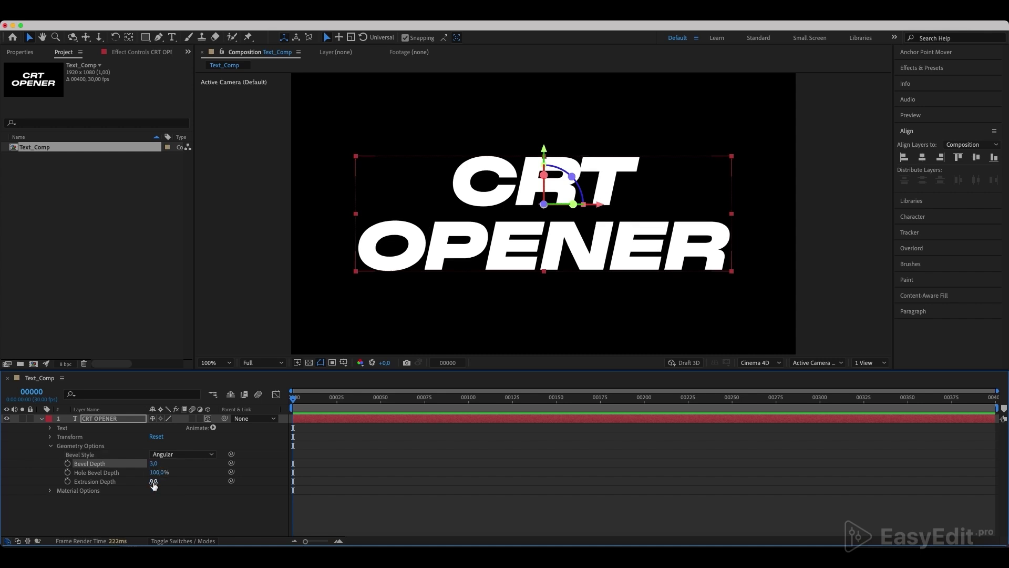
{"action": "left_click", "coordinate": [154, 481]}
{"action": "type", "text": "1000"}
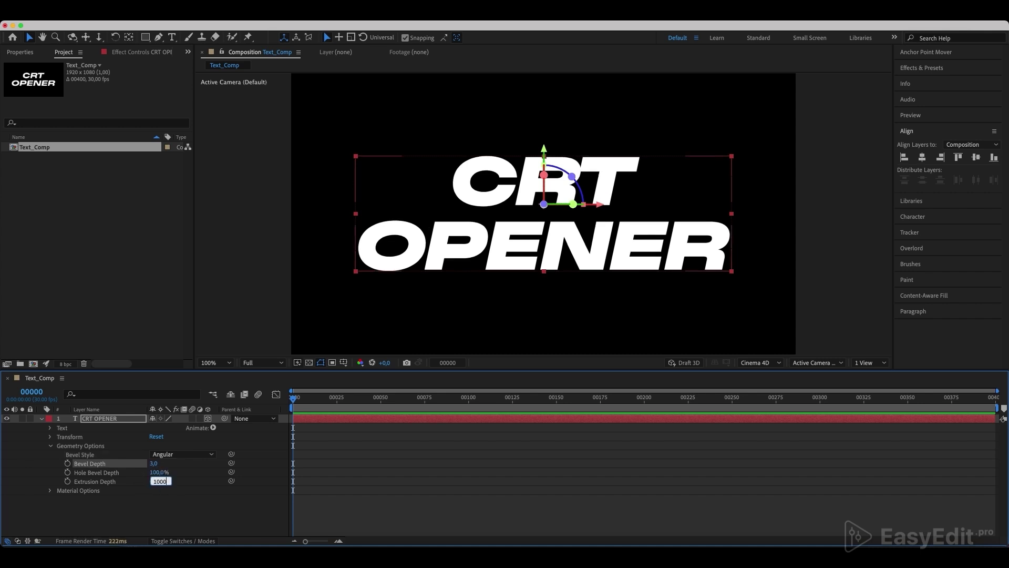
{"action": "key", "text": "Return"}
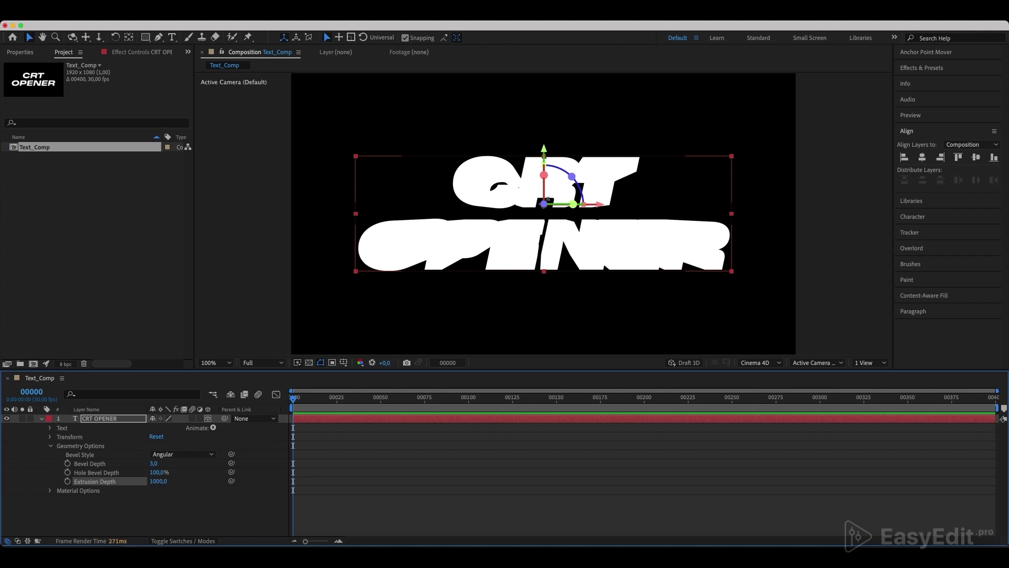
Import Map.mov from the Assets folder and place it below the title in the timeline.
{"action": "left_click", "coordinate": [473, 315]}
{"action": "left_click", "coordinate": [26, 552]}
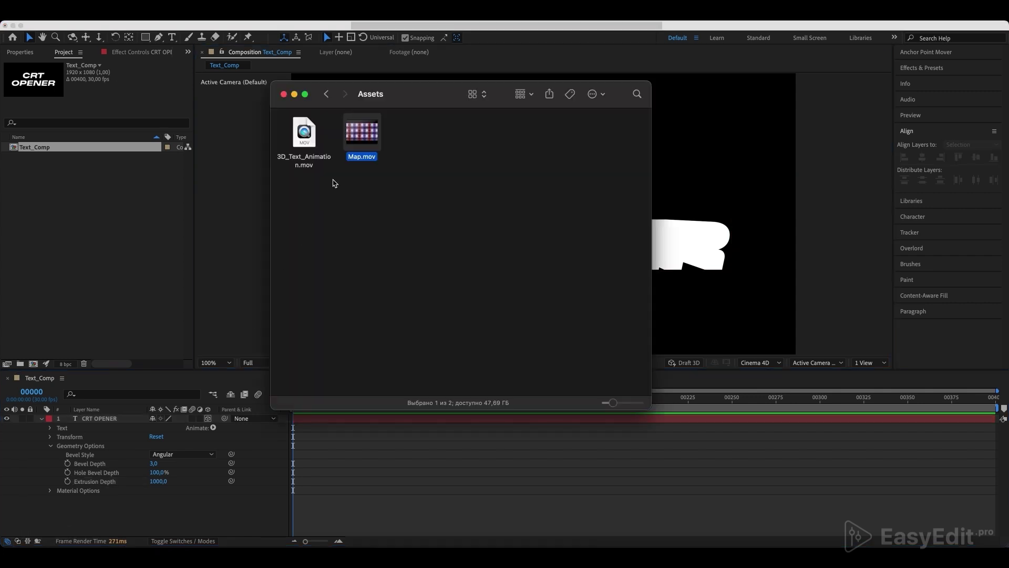
{"action": "left_click_drag", "start_coordinate": [362, 132], "coordinate": [96, 221]}
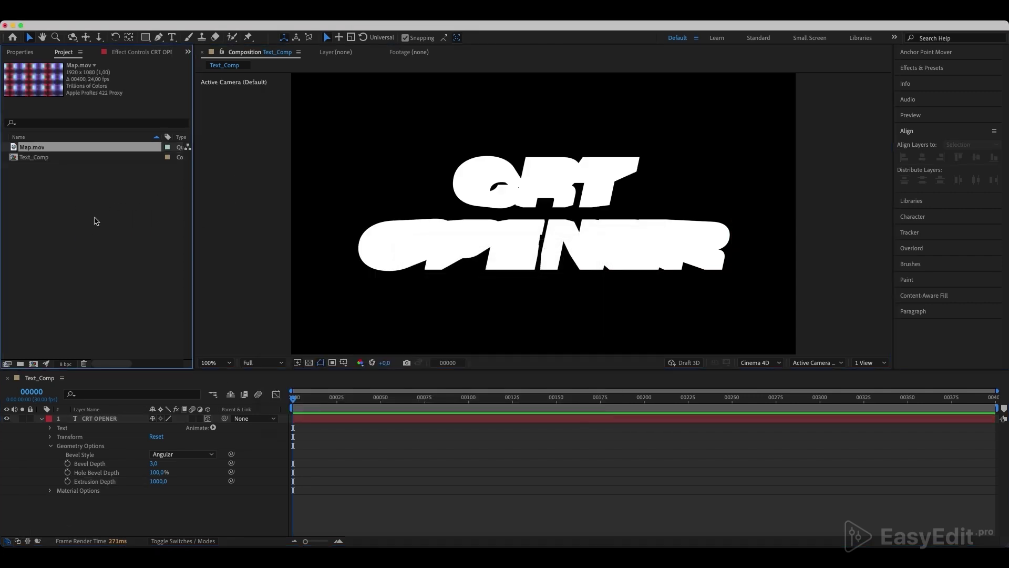
{"action": "left_click_drag", "start_coordinate": [35, 149], "coordinate": [88, 518]}
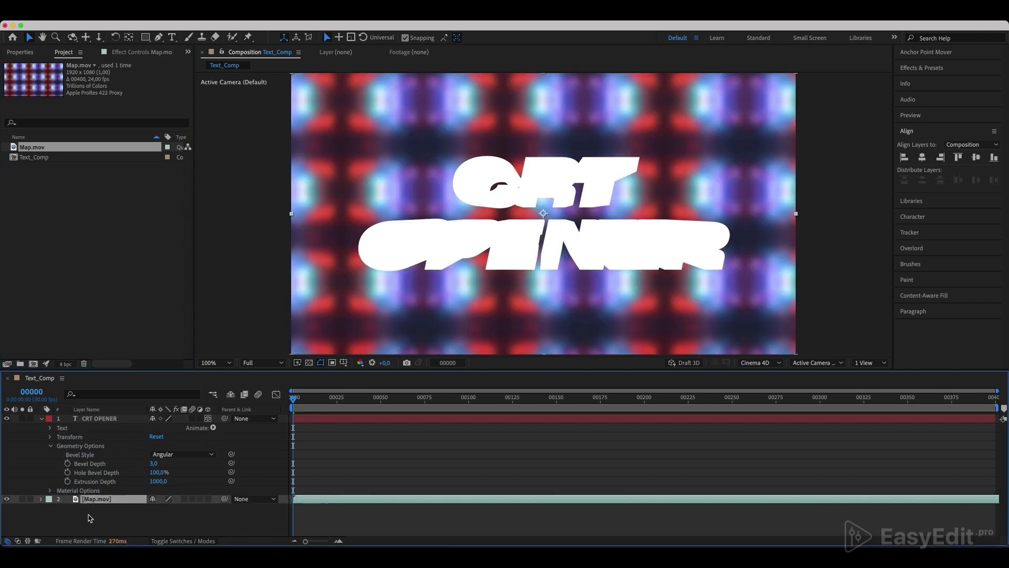
Pre-compose the Map.mov layer as 'Map' and make it an environment layer.
{"action": "right_click", "coordinate": [95, 506]}
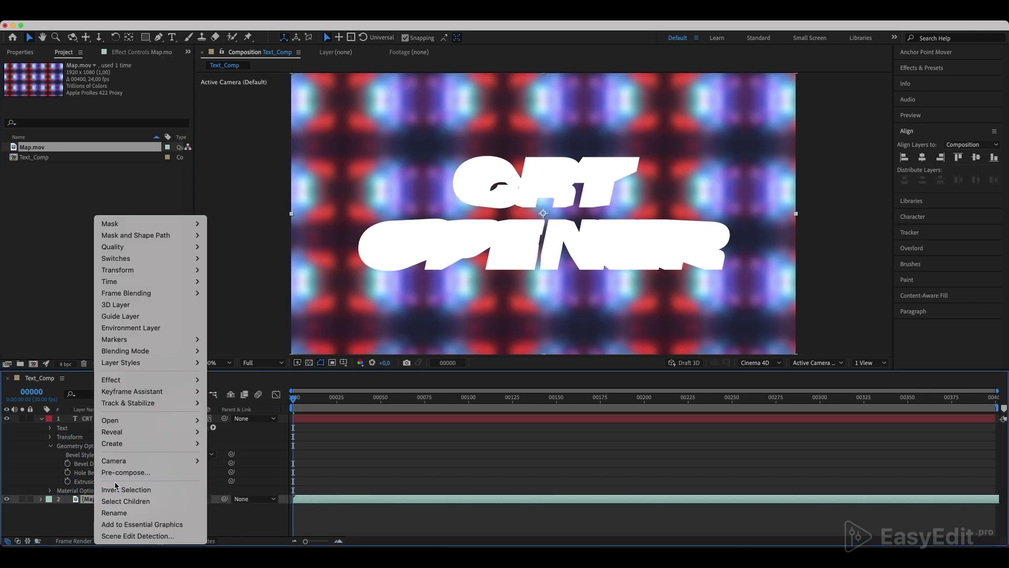
{"action": "left_click", "coordinate": [127, 472]}
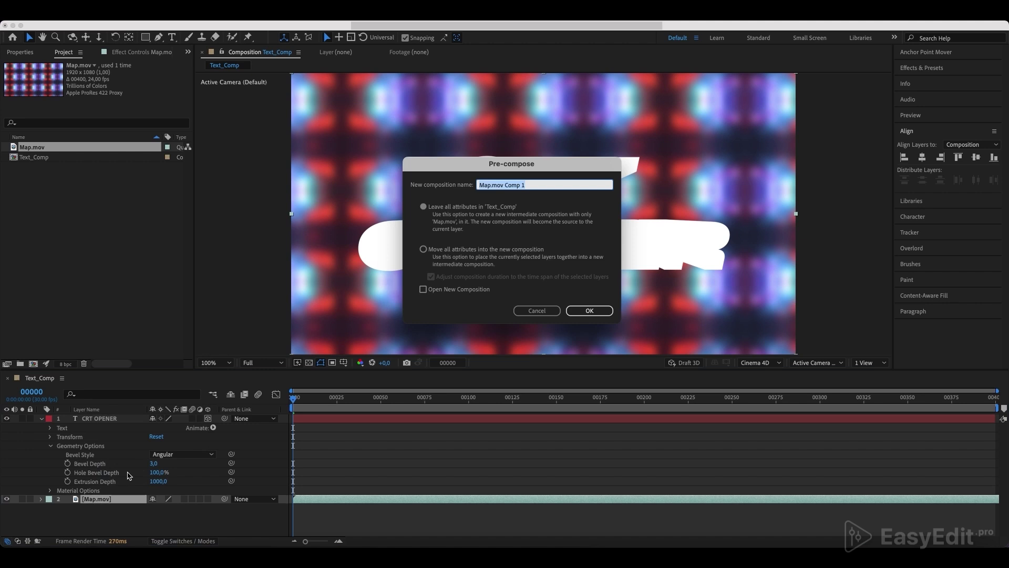
{"action": "type", "text": "Map"}
{"action": "left_click", "coordinate": [600, 314]}
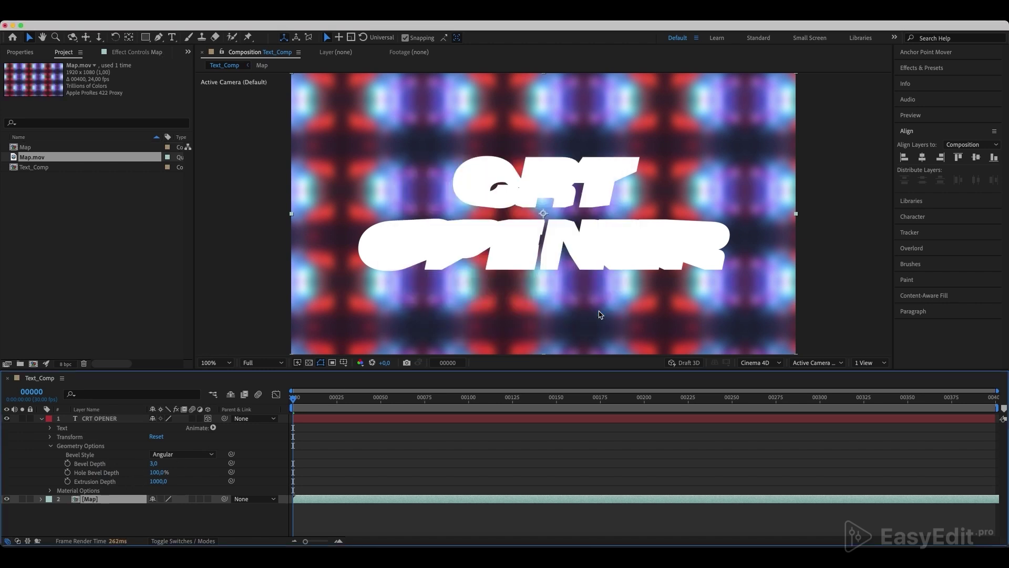
{"action": "right_click", "coordinate": [83, 498]}
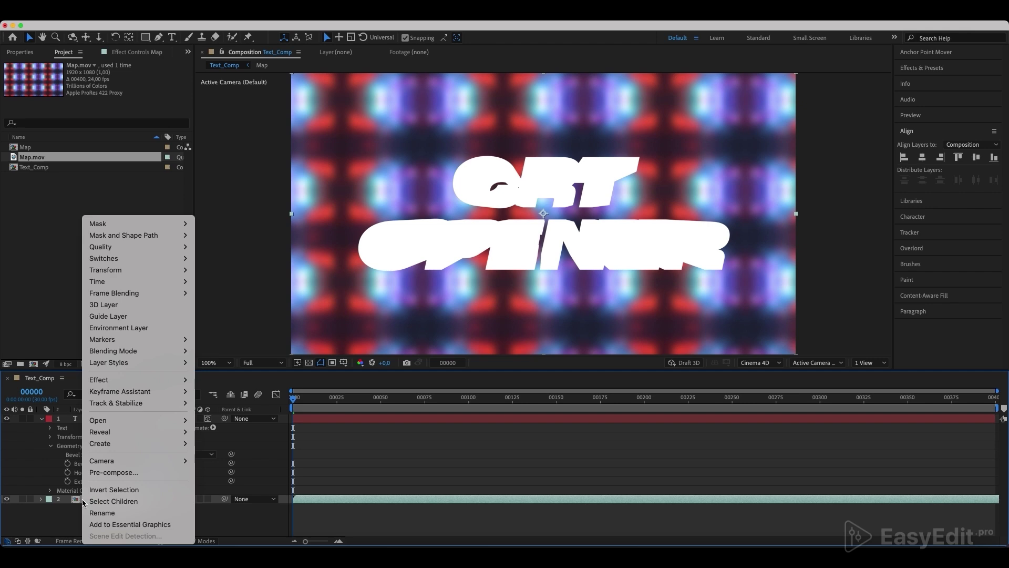
{"action": "left_click", "coordinate": [117, 328]}
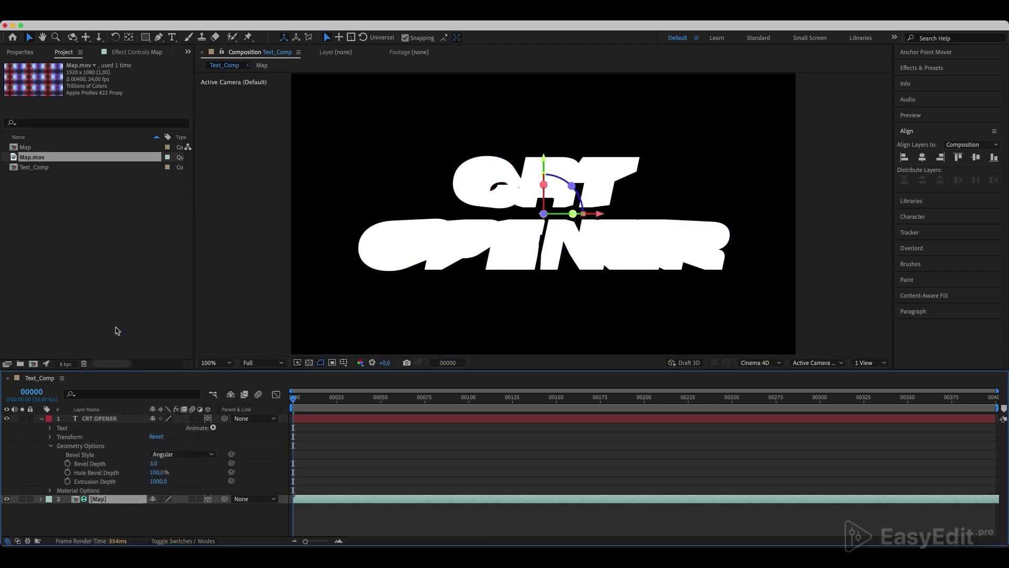
In the title's Material Options set Reflection Sharpness 67% and Reflection Intensity 100%.
{"action": "left_click", "coordinate": [84, 491]}
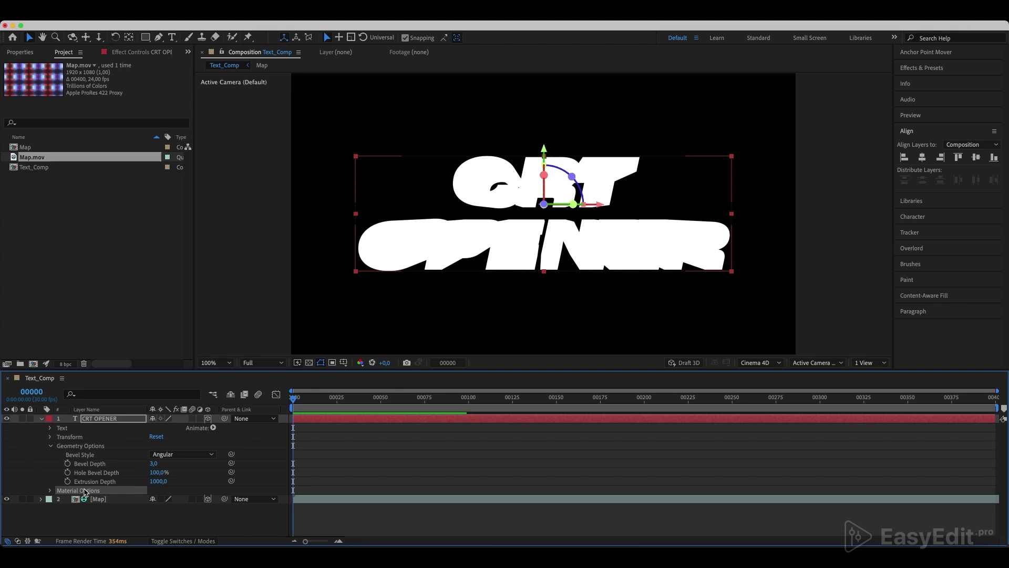
{"action": "left_click", "coordinate": [50, 490]}
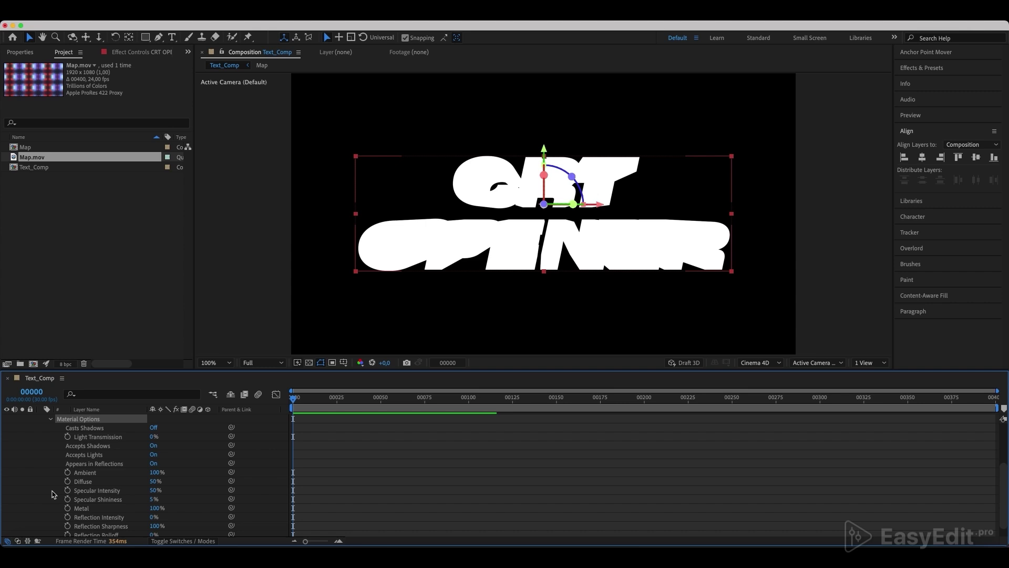
{"action": "scroll", "coordinate": [53, 494], "scroll_direction": "down", "scroll_amount": 1}
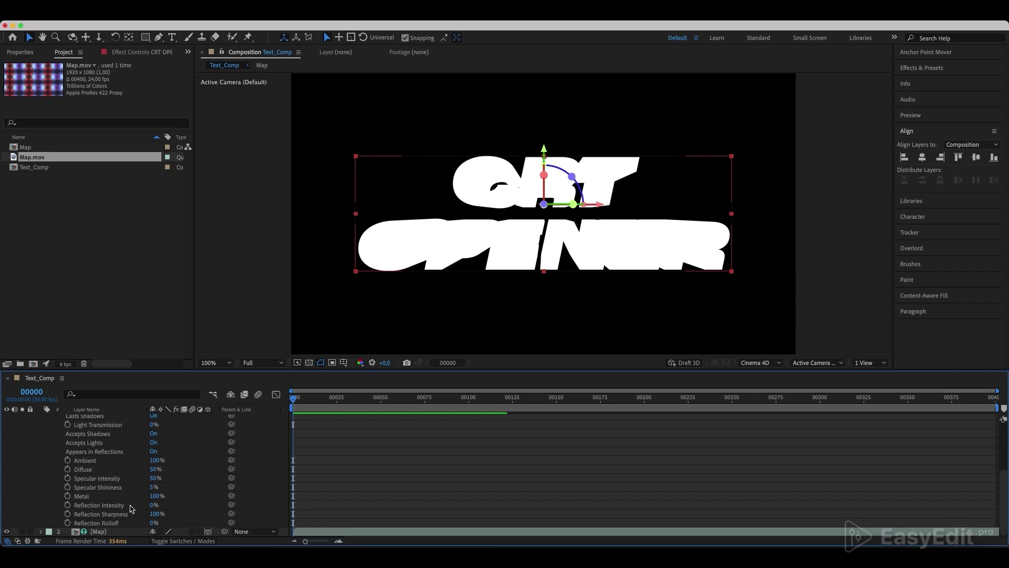
{"action": "left_click", "coordinate": [156, 513]}
{"action": "type", "text": "67"}
{"action": "key", "text": "Return"}
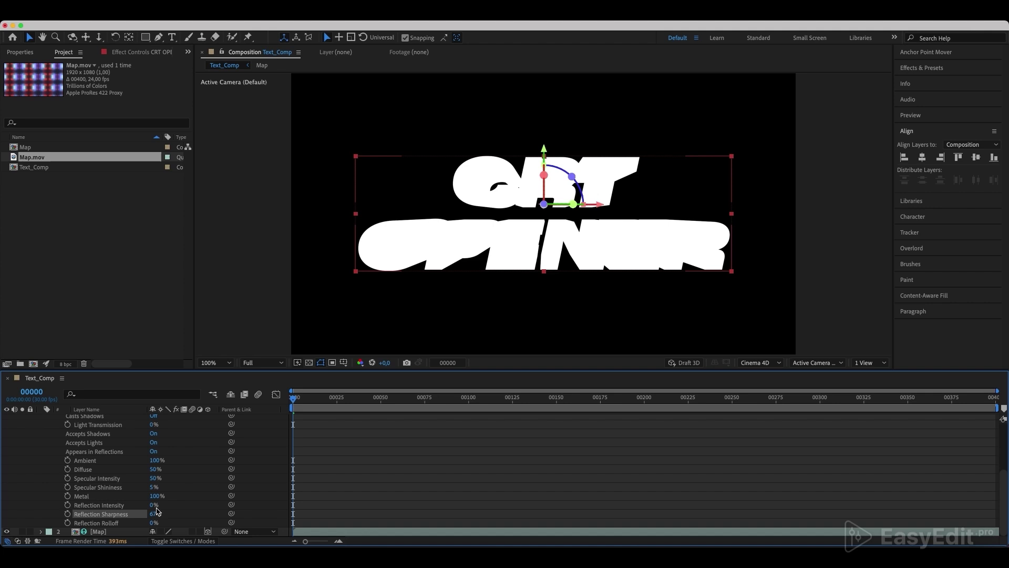
{"action": "left_click", "coordinate": [152, 504]}
{"action": "type", "text": "100"}
{"action": "key", "text": "Return"}
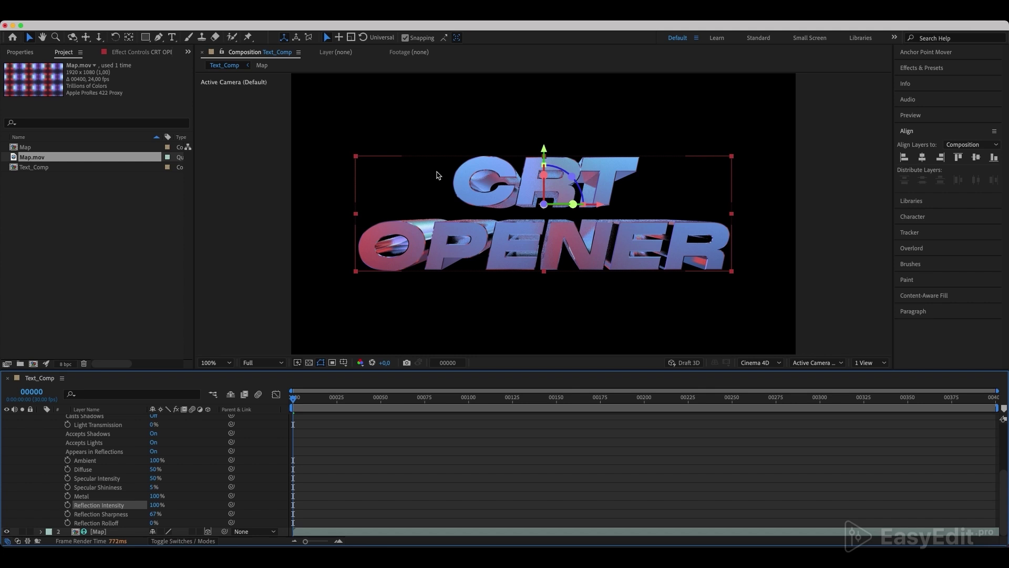
{"action": "scroll", "coordinate": [318, 432], "scroll_direction": "up", "scroll_amount": 5}
{"action": "left_click", "coordinate": [318, 433]}
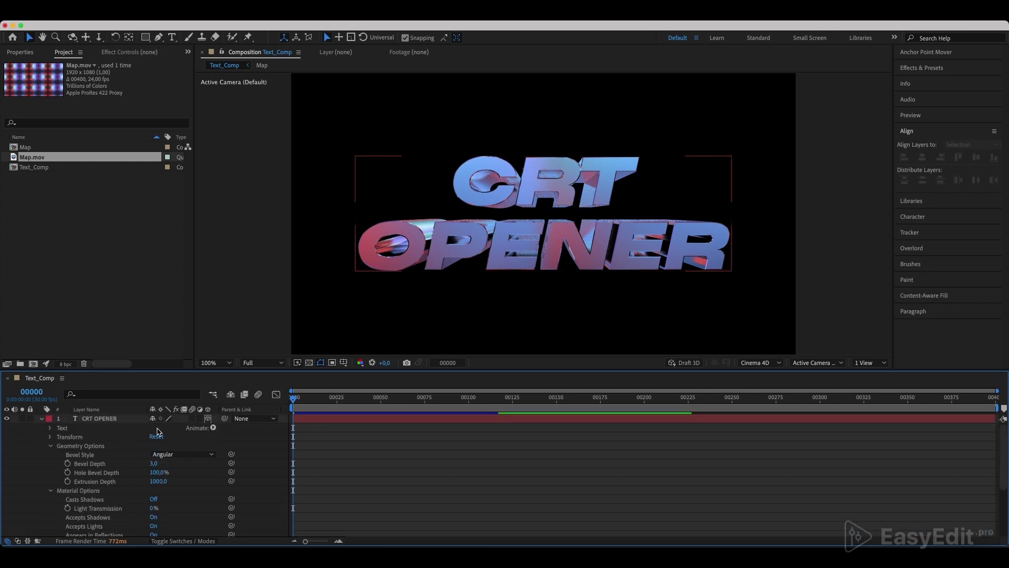
{"action": "left_click", "coordinate": [42, 419]}
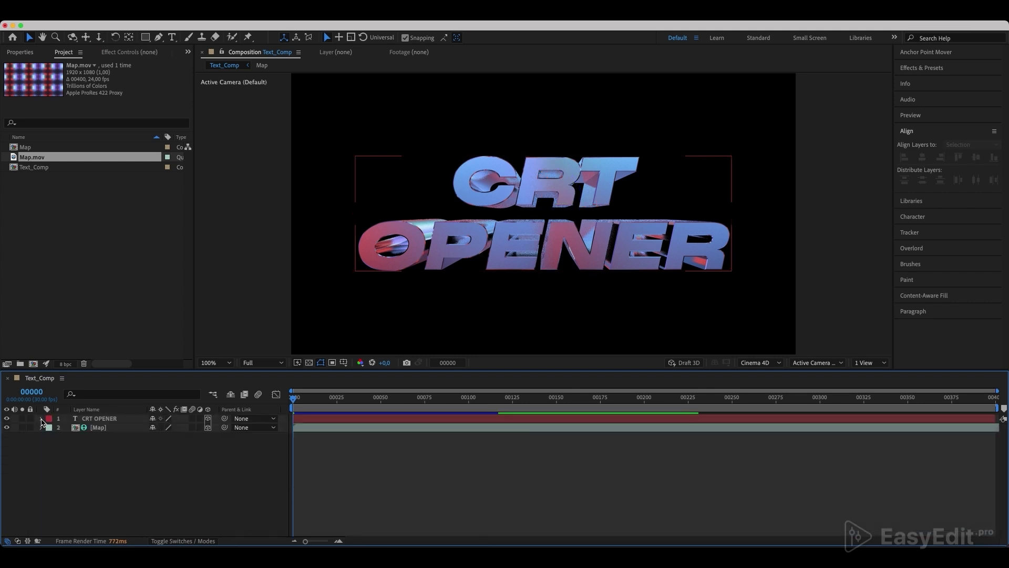
Add a new camera layer and enter a 36 mm film size in Camera Settings.
{"action": "right_click", "coordinate": [44, 447]}
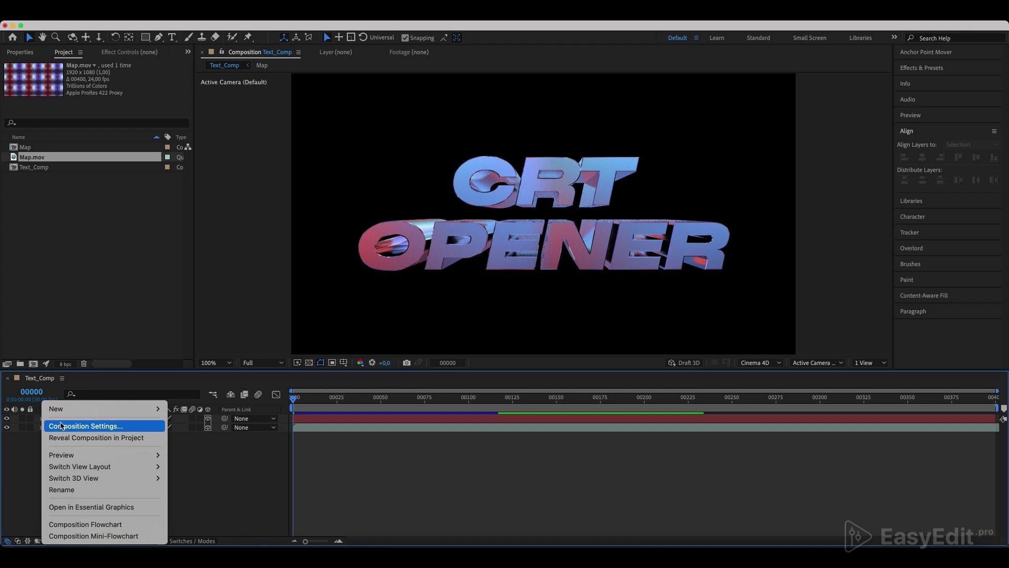
{"action": "mouse_move", "coordinate": [72, 415]}
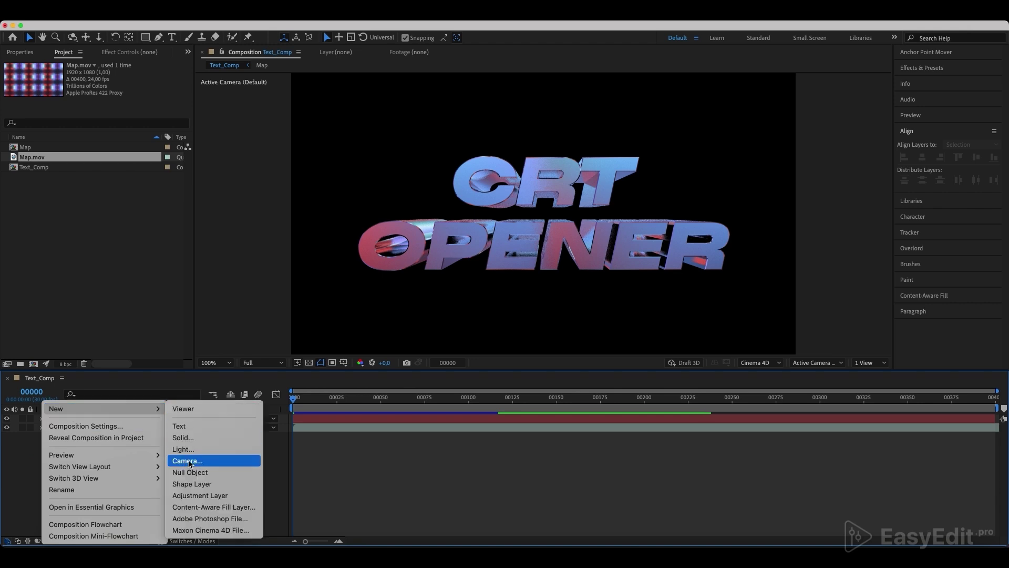
{"action": "left_click", "coordinate": [191, 461]}
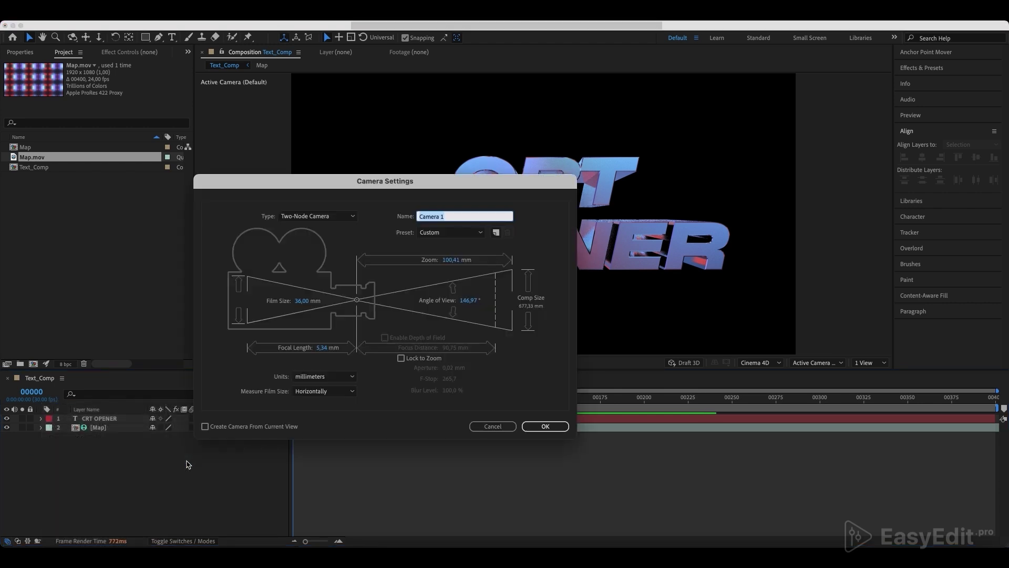
{"action": "left_click", "coordinate": [301, 302]}
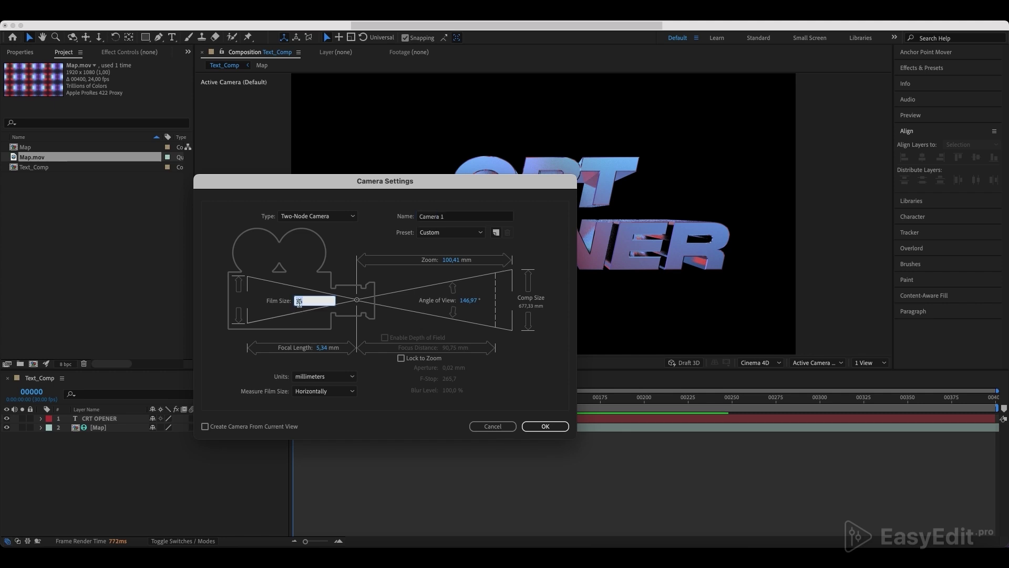
{"action": "type", "text": "36"}
{"action": "left_click", "coordinate": [472, 301]}
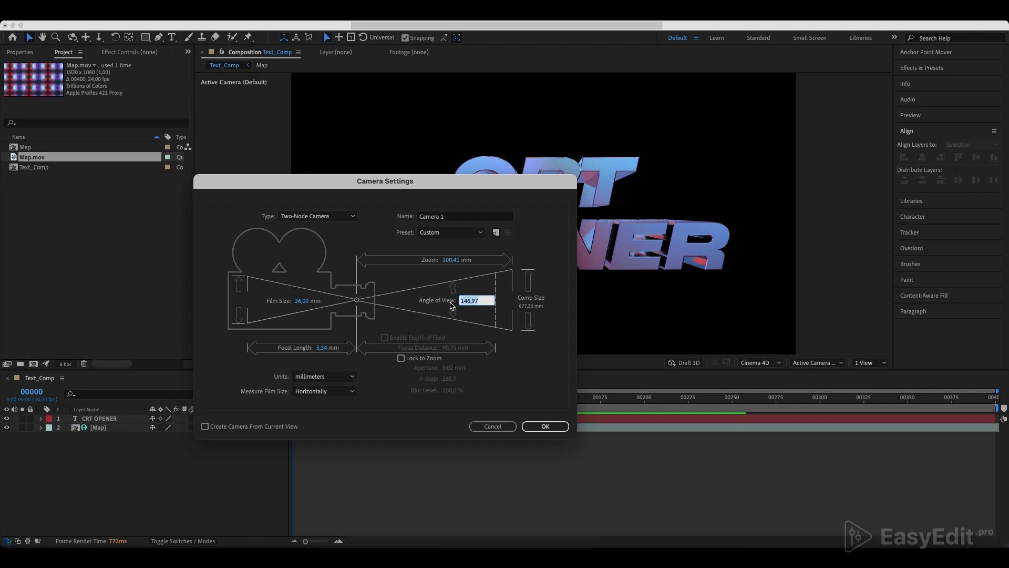
{"action": "left_click", "coordinate": [471, 319]}
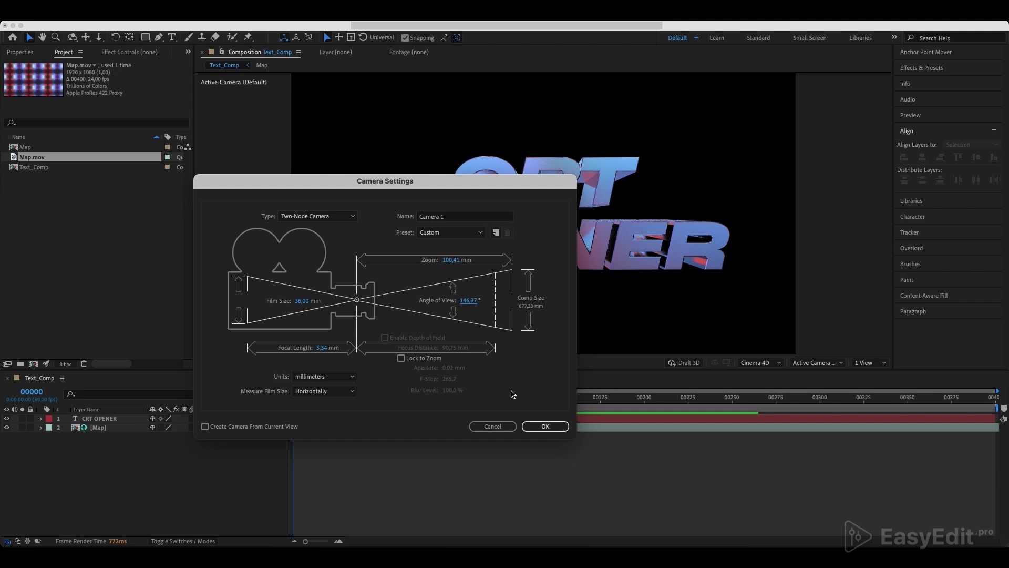
Confirm Camera 1 and create a new light layer.
{"action": "left_click", "coordinate": [531, 427]}
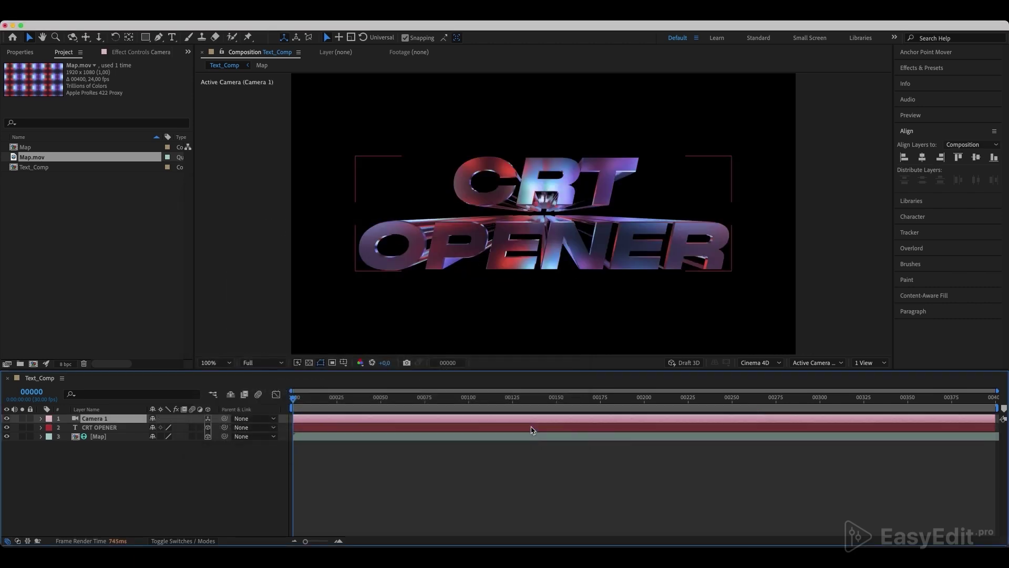
{"action": "right_click", "coordinate": [137, 473]}
{"action": "mouse_move", "coordinate": [200, 408]}
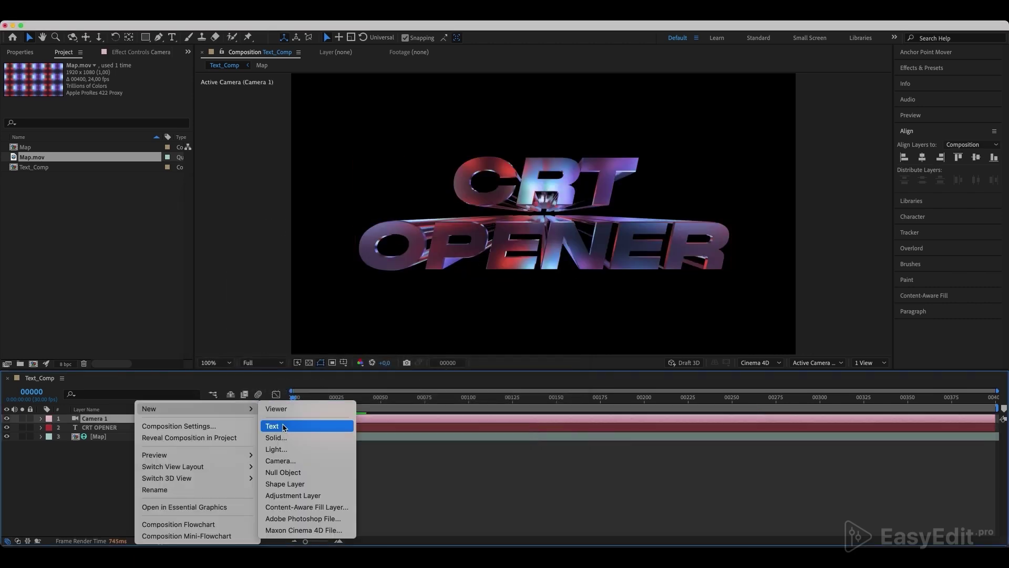
{"action": "left_click", "coordinate": [274, 450]}
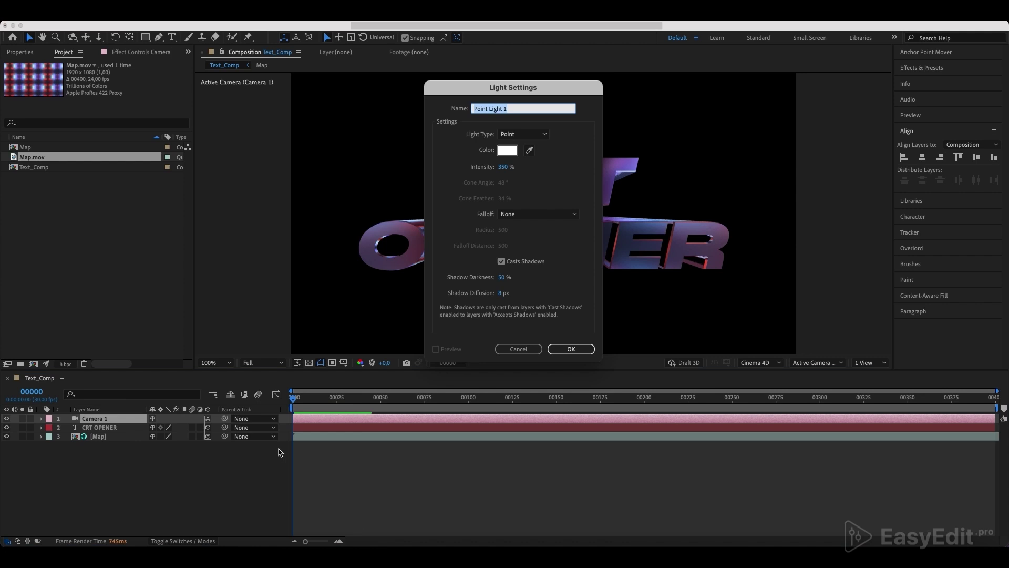
Give the light a pure white colour and 350% intensity, adding Point Light 1.
{"action": "left_click", "coordinate": [508, 150]}
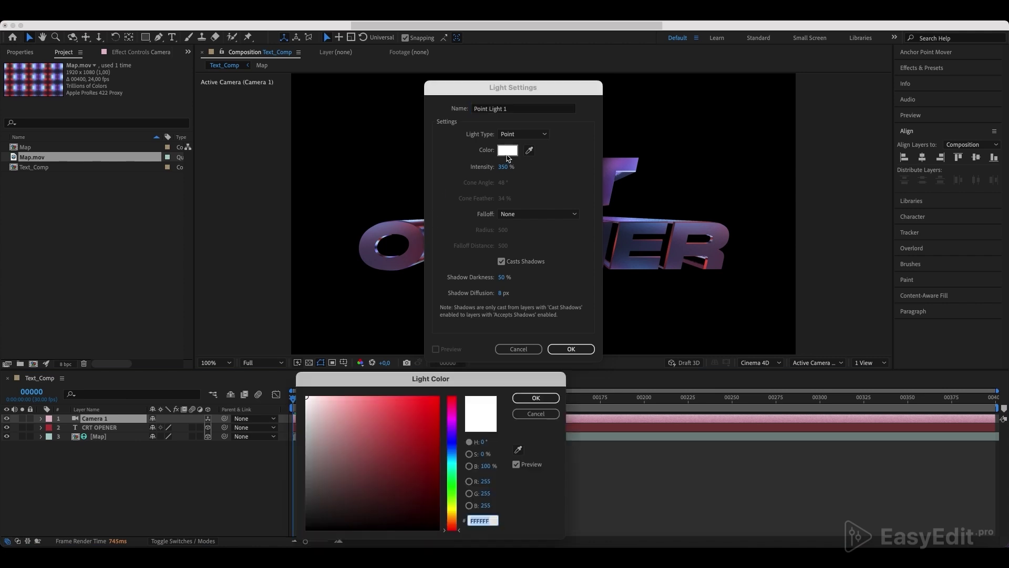
{"action": "left_click", "coordinate": [314, 401]}
{"action": "left_click", "coordinate": [306, 397]}
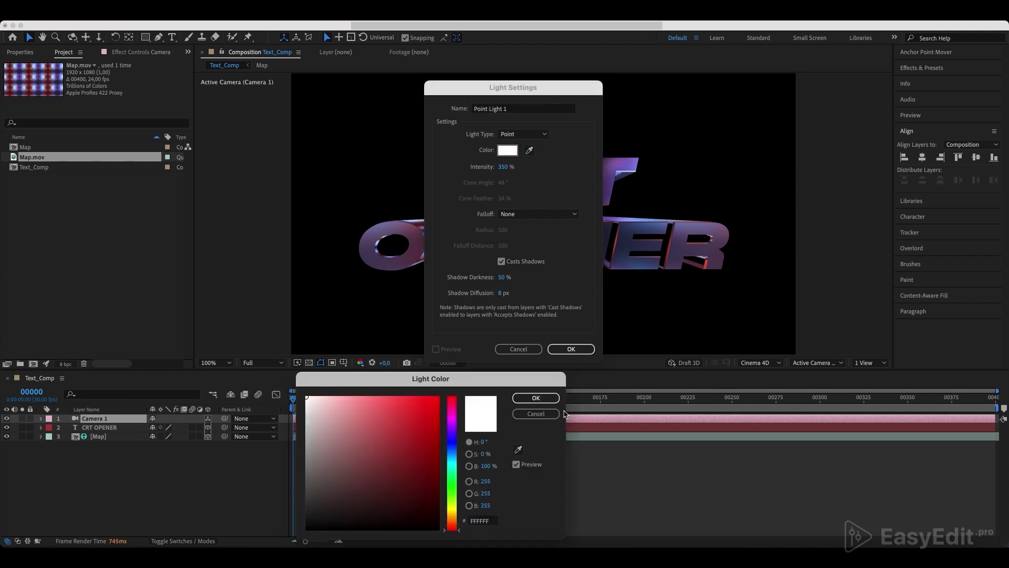
{"action": "left_click", "coordinate": [545, 402]}
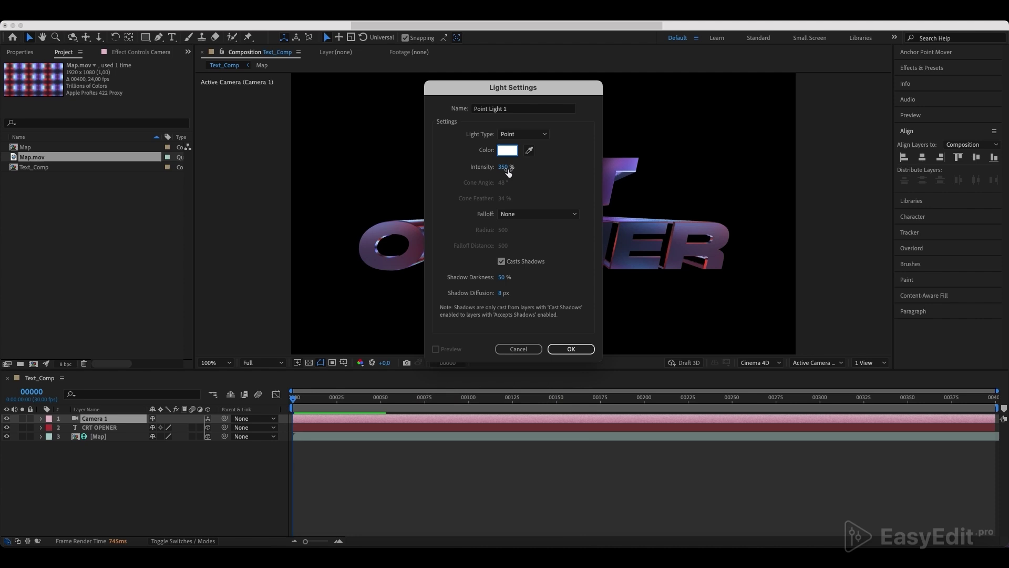
{"action": "left_click", "coordinate": [505, 167]}
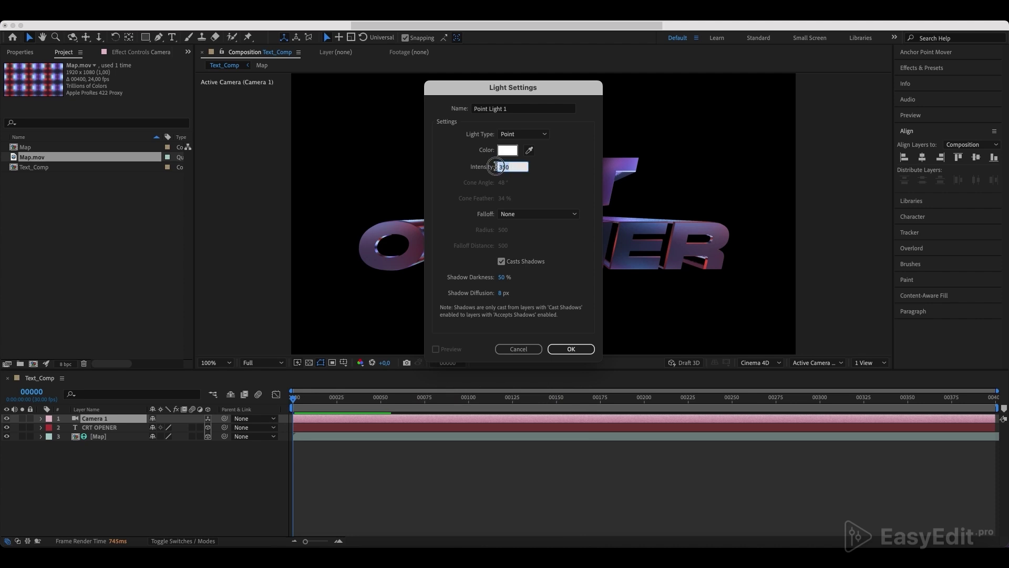
{"action": "left_click", "coordinate": [481, 184]}
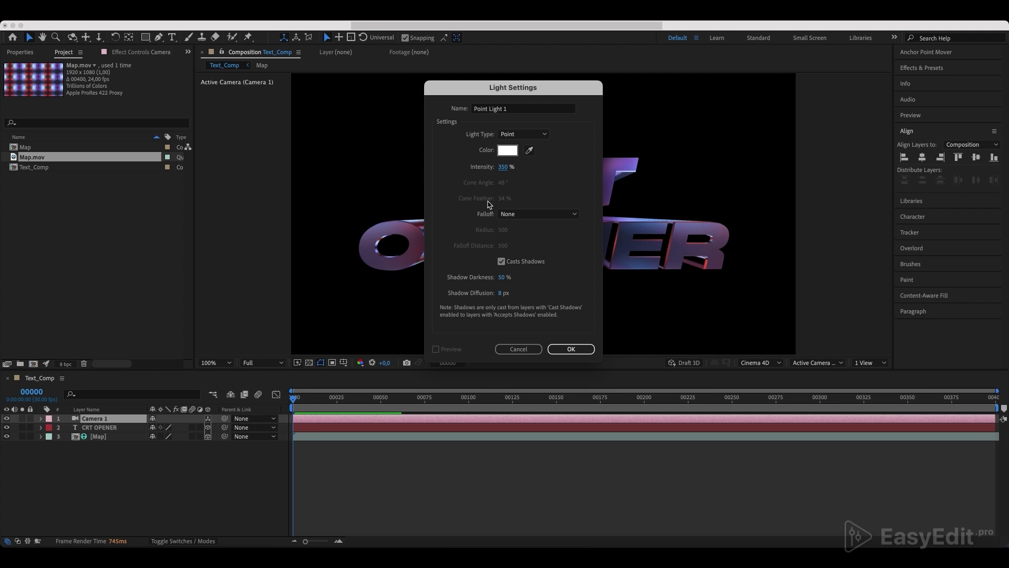
{"action": "left_click", "coordinate": [557, 348]}
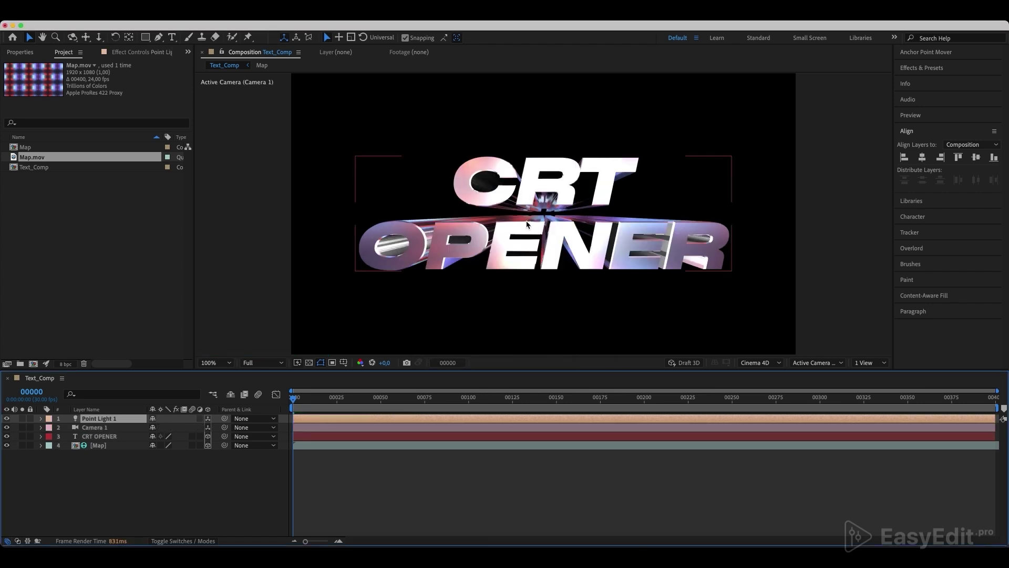
From Animate, enable Per-character 3D and add Animator 1 with All Transform Properties.
{"action": "left_click", "coordinate": [492, 196]}
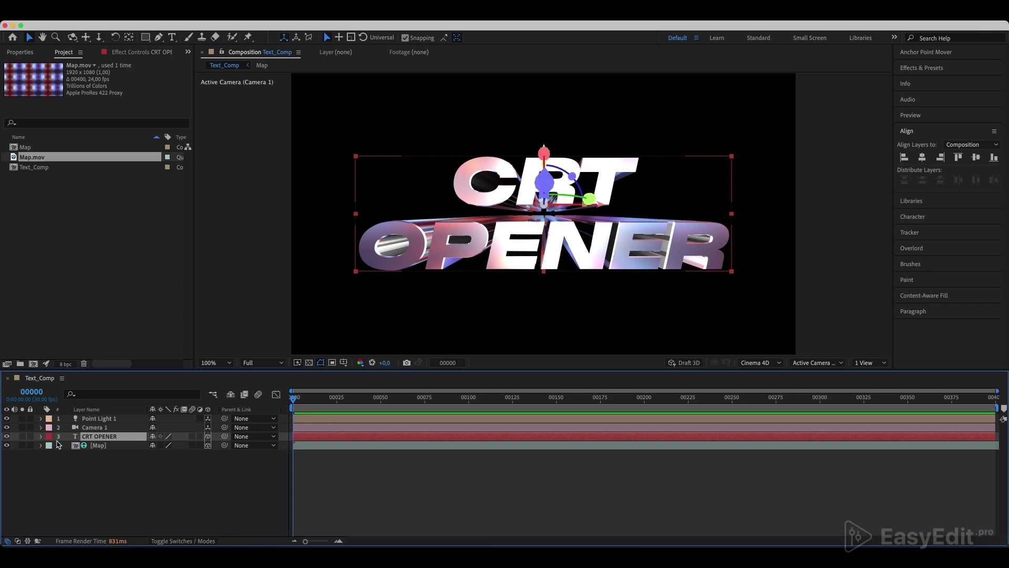
{"action": "left_click", "coordinate": [41, 436]}
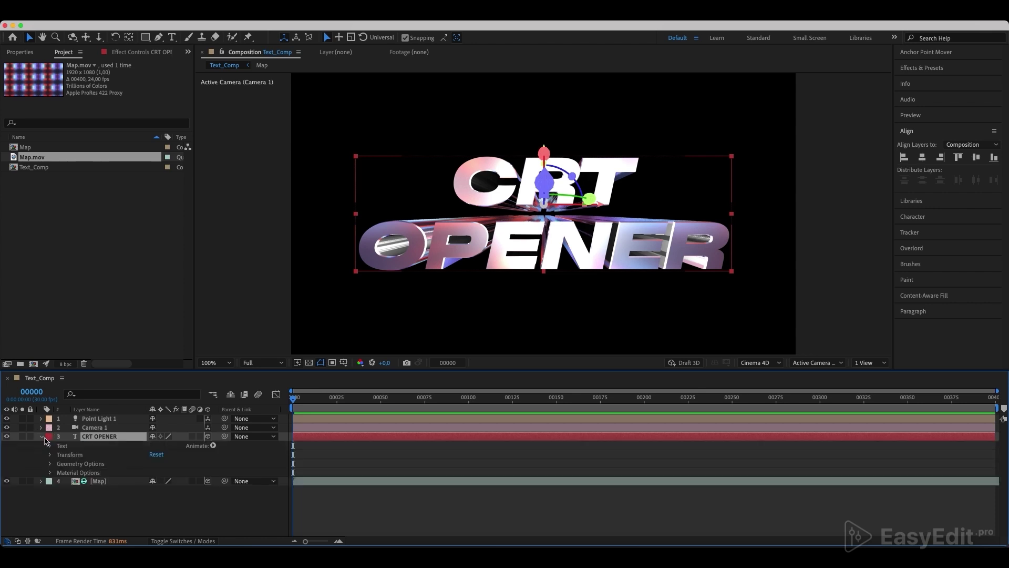
{"action": "left_click", "coordinate": [213, 445]}
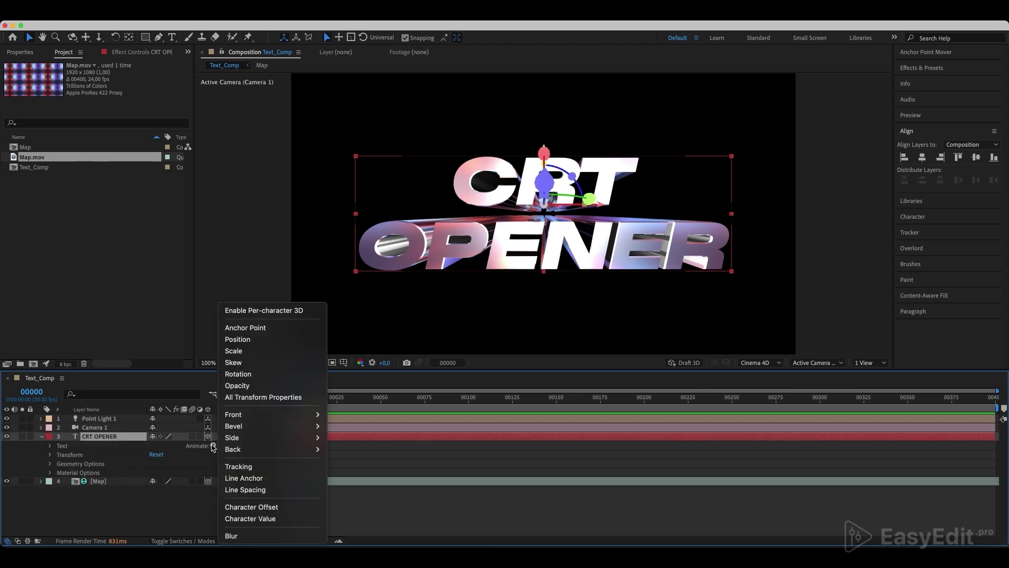
{"action": "left_click", "coordinate": [269, 312]}
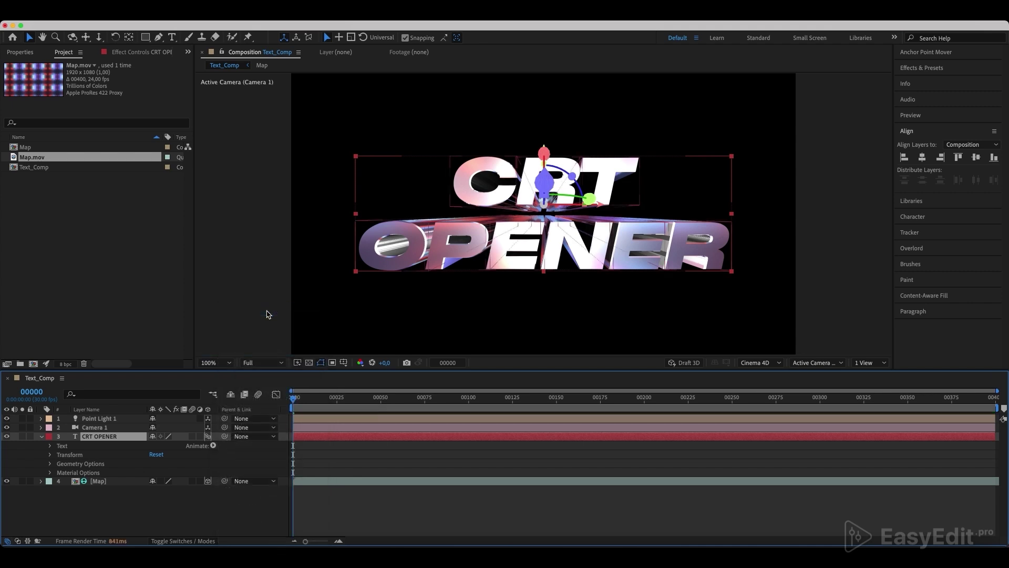
{"action": "left_click", "coordinate": [213, 446]}
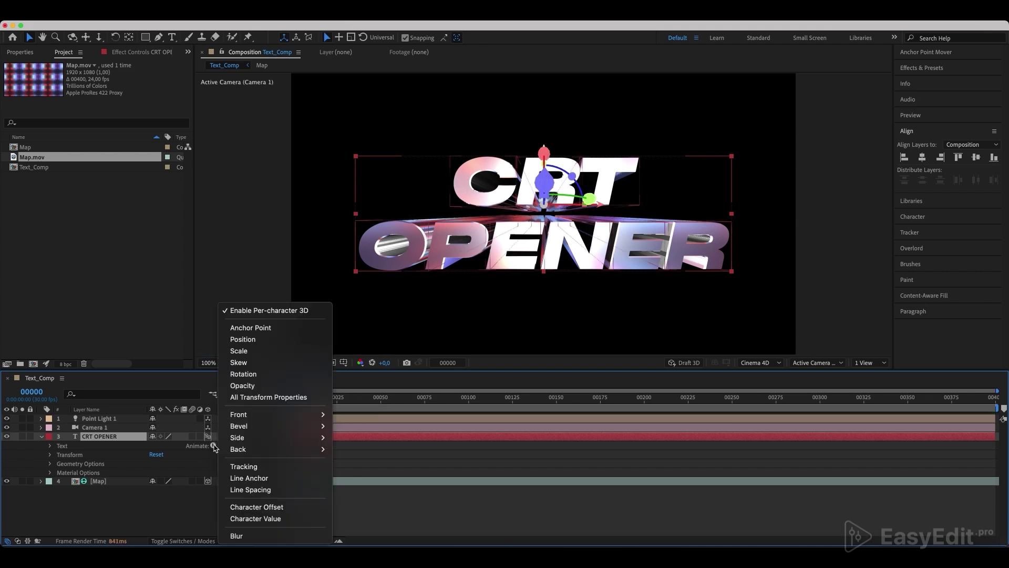
{"action": "left_click", "coordinate": [266, 398]}
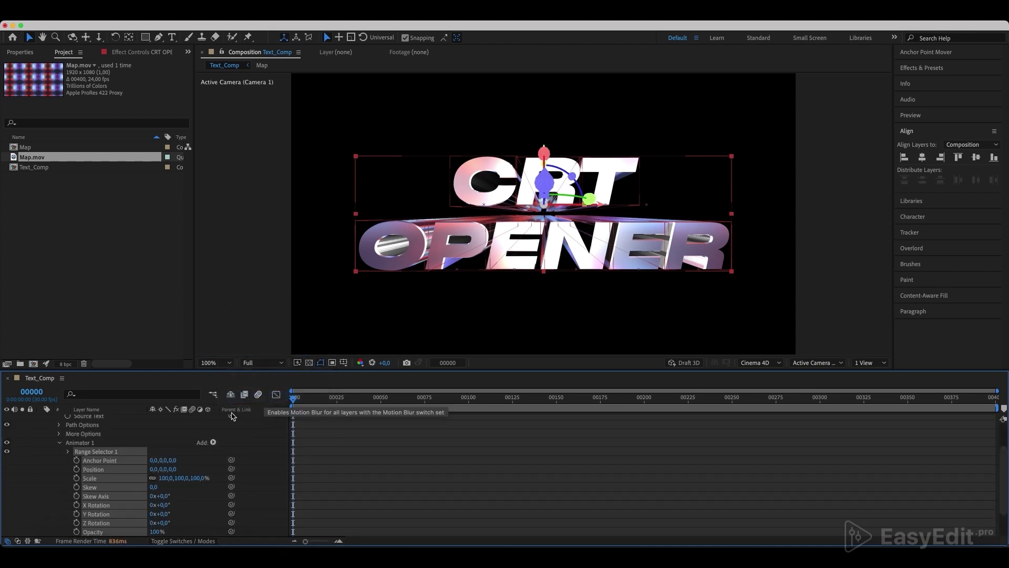
Keyframe Range Selector 1 Start at frame 0, then at 100% on frame 200.
{"action": "left_click", "coordinate": [186, 471]}
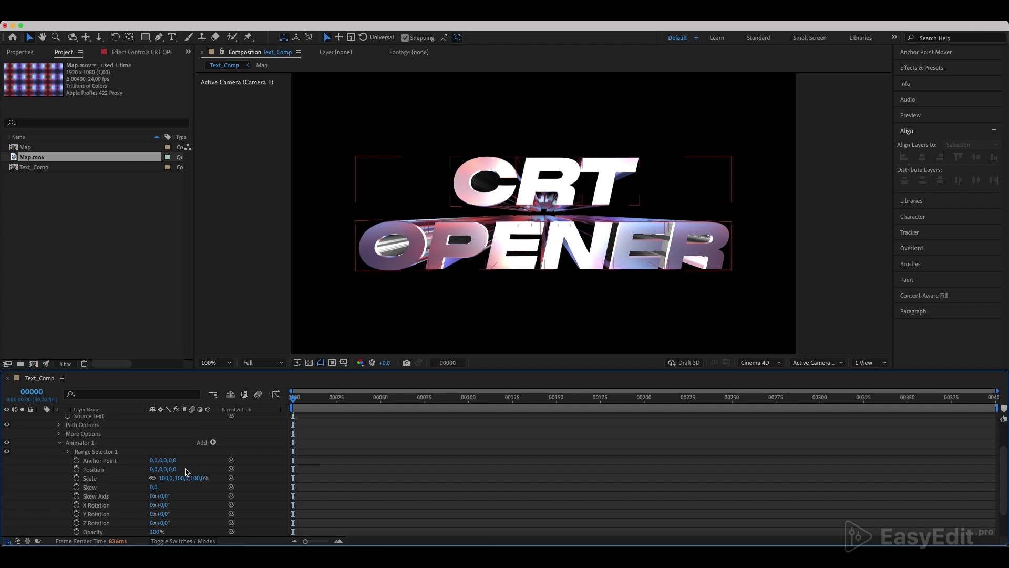
{"action": "left_click", "coordinate": [69, 452]}
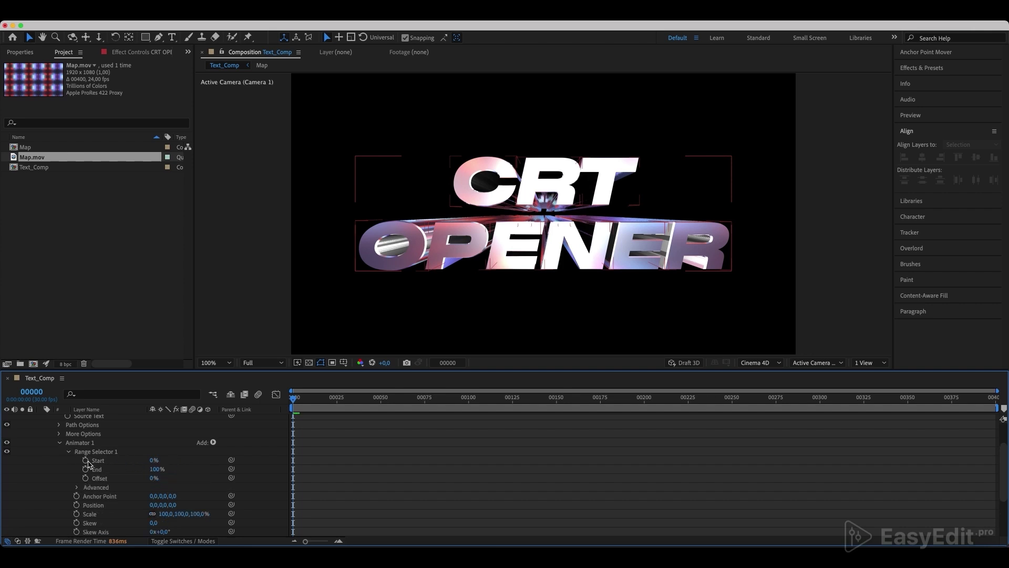
{"action": "left_click", "coordinate": [85, 461]}
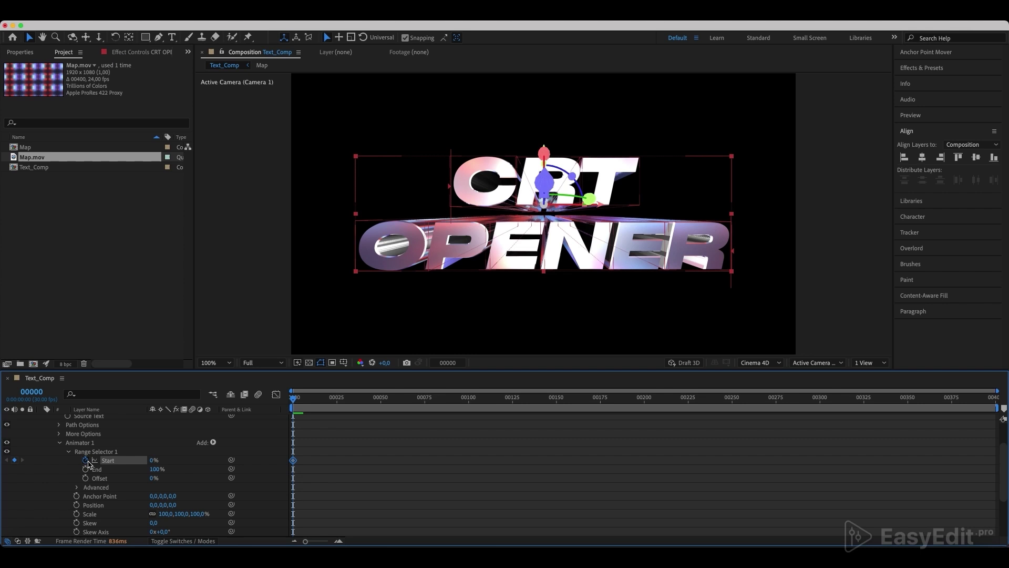
{"action": "left_click", "coordinate": [635, 404]}
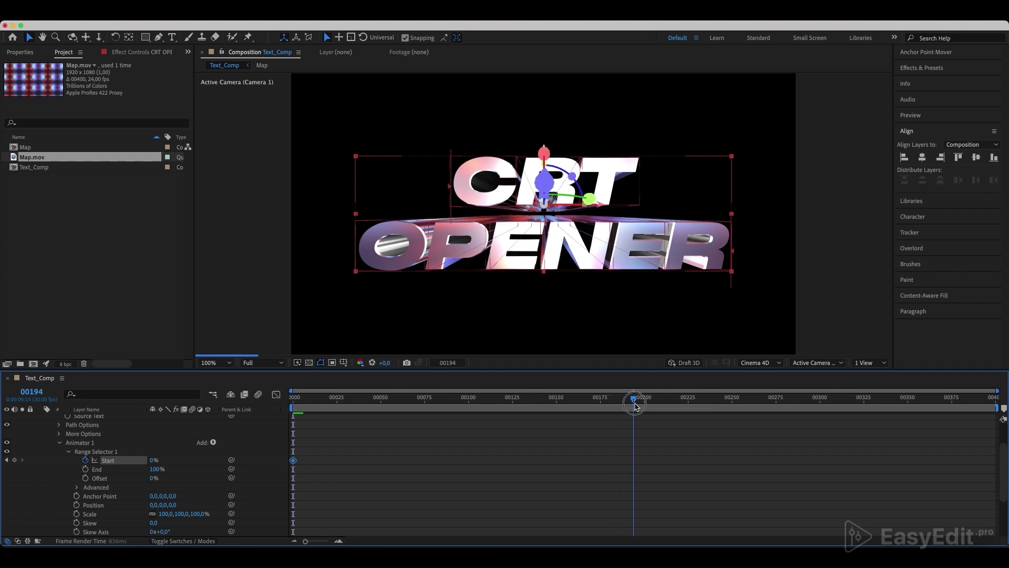
{"action": "left_click_drag", "start_coordinate": [636, 406], "coordinate": [644, 404]}
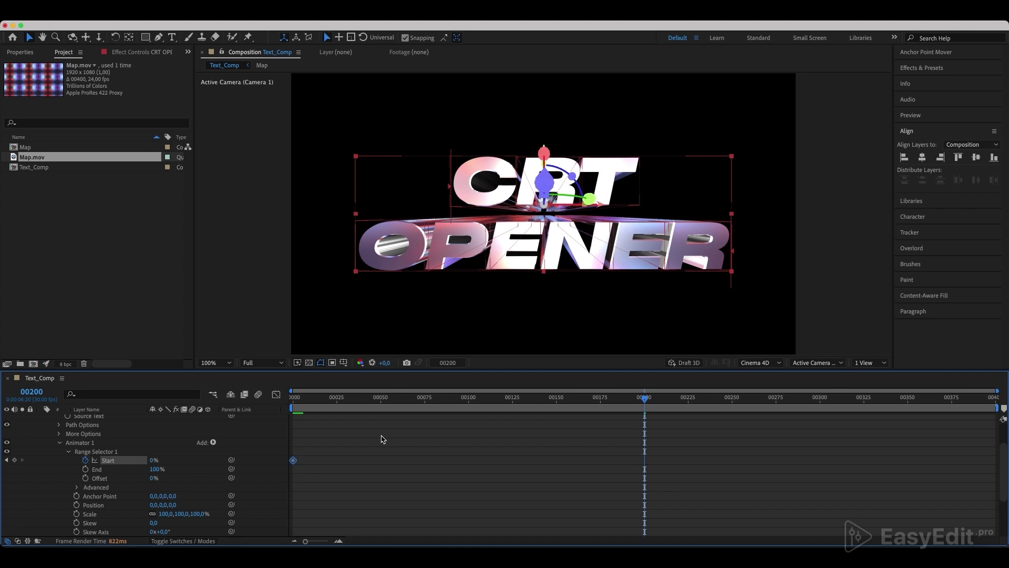
{"action": "left_click", "coordinate": [153, 461]}
{"action": "key", "text": "Return"}
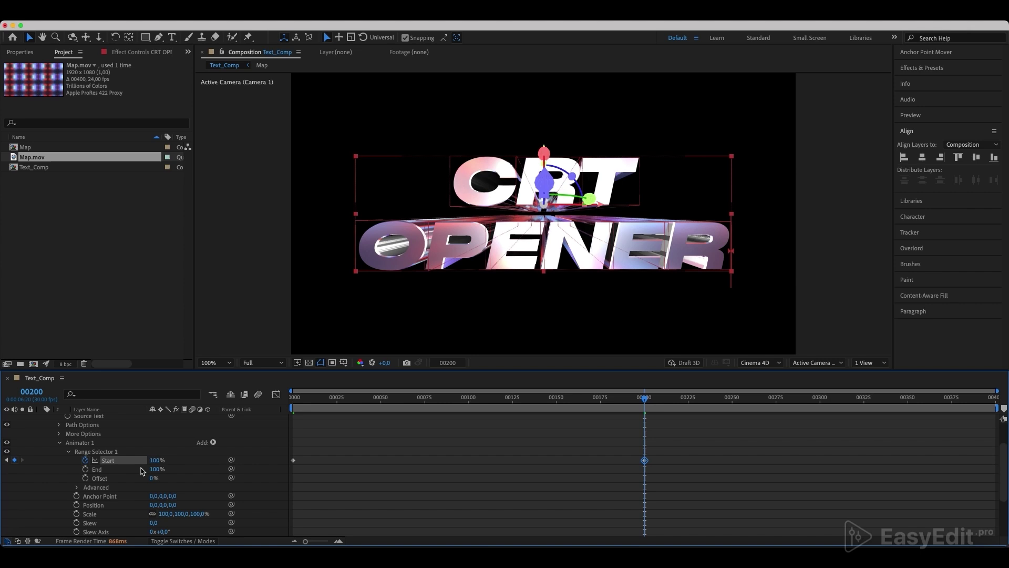
Keep the range selector's Advanced Based On option set to Characters.
{"action": "scroll", "coordinate": [132, 473], "scroll_direction": "down", "scroll_amount": 1}
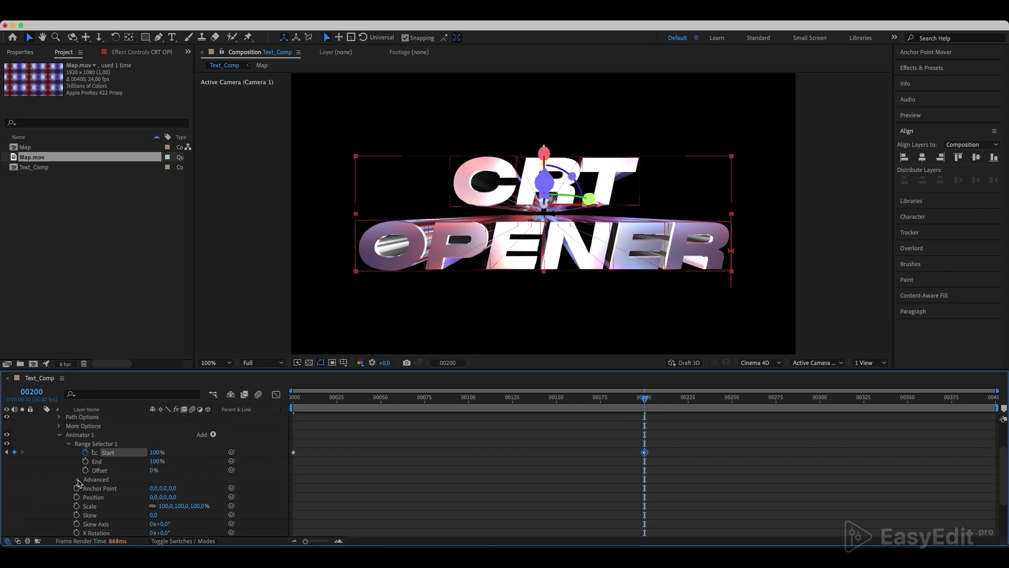
{"action": "left_click", "coordinate": [79, 481]}
{"action": "scroll", "coordinate": [80, 481], "scroll_direction": "down", "scroll_amount": 3}
{"action": "left_click", "coordinate": [164, 469]}
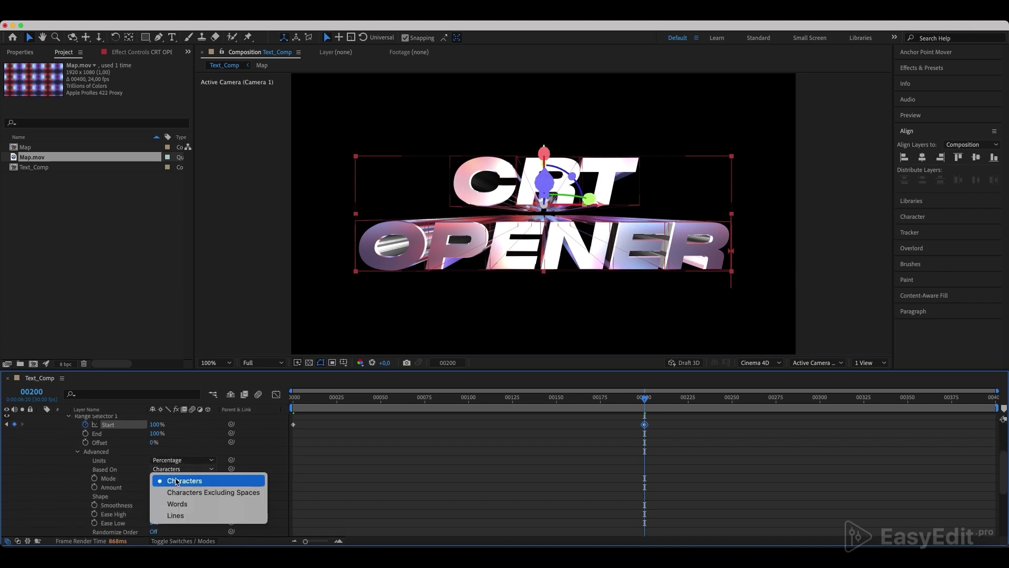
{"action": "left_click", "coordinate": [177, 482]}
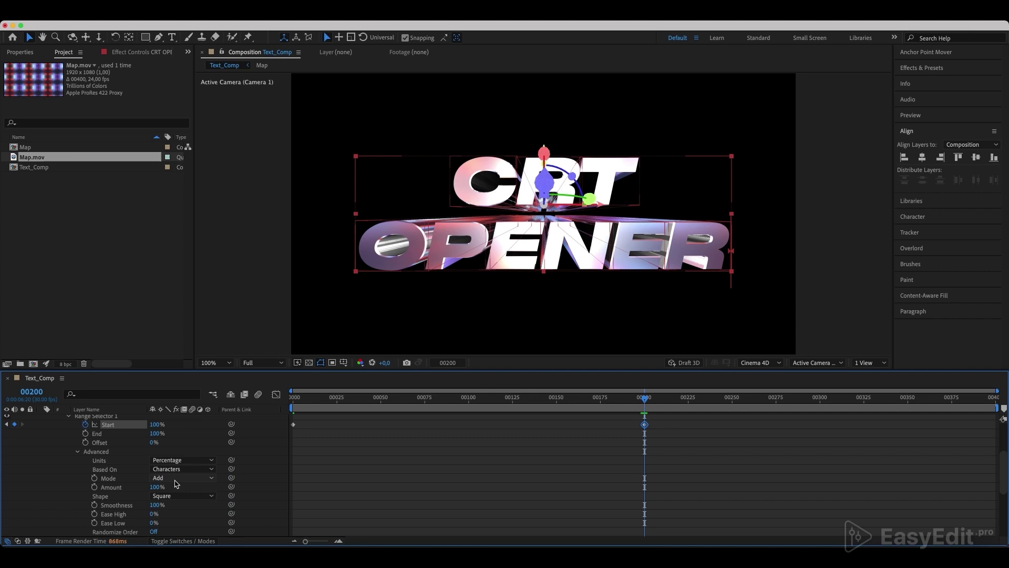
{"action": "left_click", "coordinate": [78, 452]}
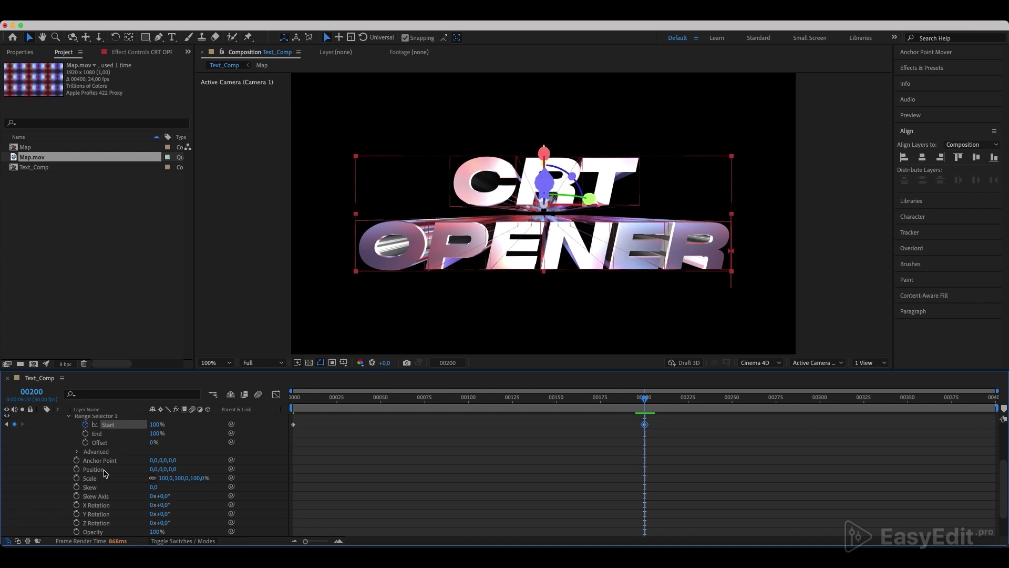
Set Animator 1's Position Z to -1000 and its Opacity to 0%.
{"action": "left_click", "coordinate": [104, 471]}
{"action": "left_click", "coordinate": [173, 469]}
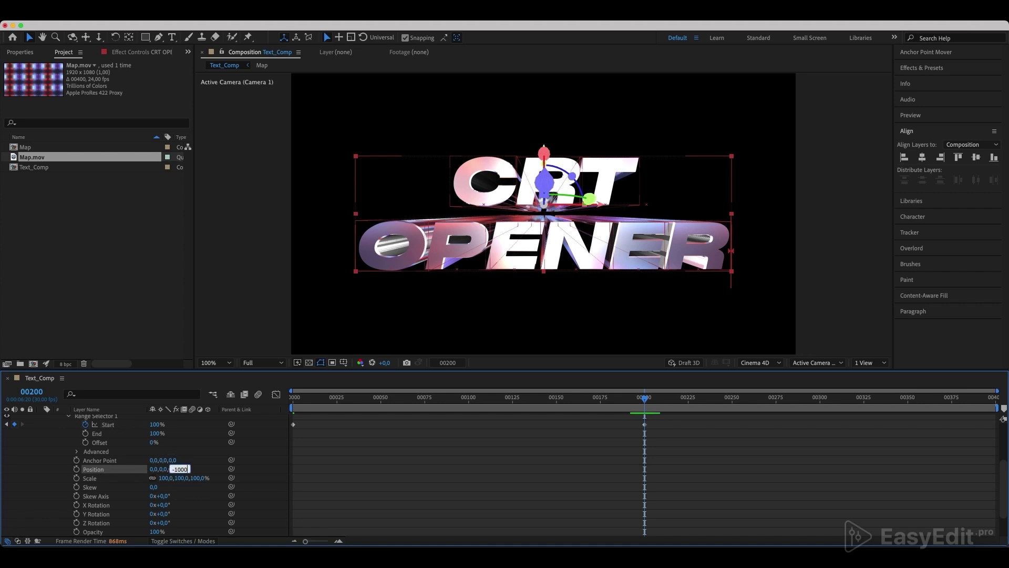
{"action": "key", "text": "Return"}
{"action": "scroll", "coordinate": [112, 508], "scroll_direction": "down", "scroll_amount": 2}
{"action": "left_click", "coordinate": [103, 507]}
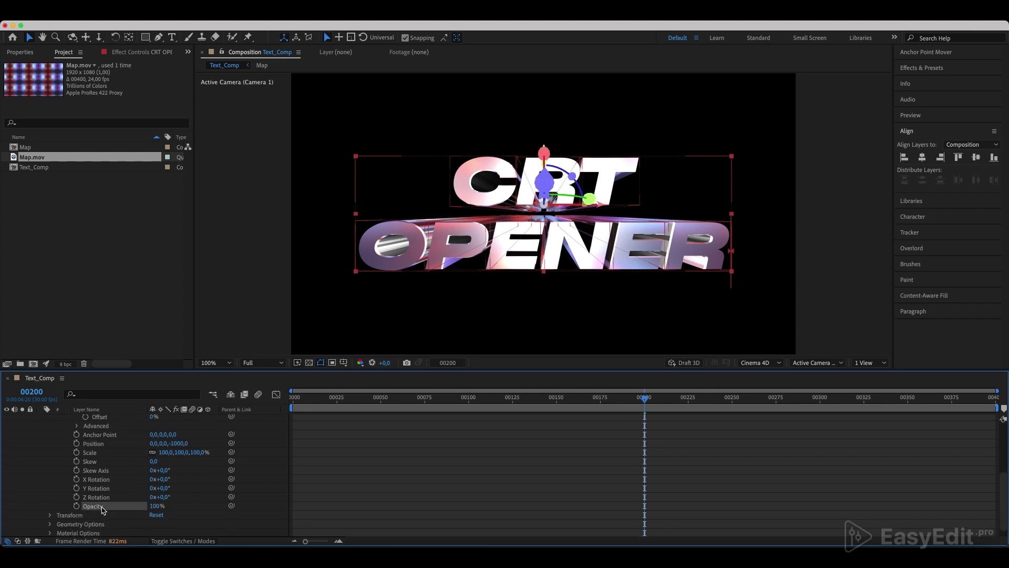
{"action": "left_click_drag", "start_coordinate": [154, 507], "coordinate": [94, 513]}
Preview the CRT OPENER letter reveal from an earlier frame.
{"action": "left_click_drag", "start_coordinate": [628, 401], "coordinate": [266, 405]}
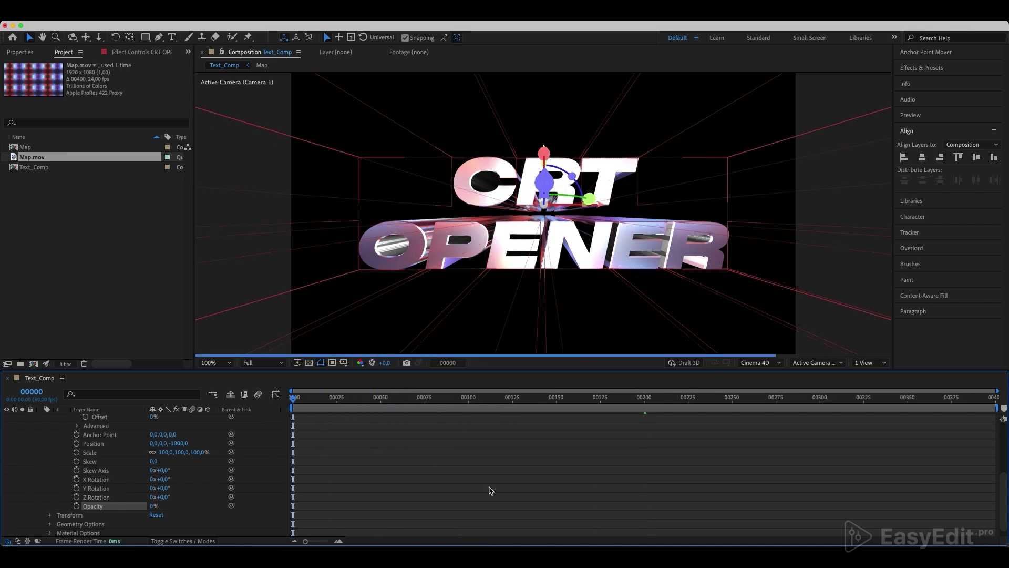
{"action": "key", "text": "space"}
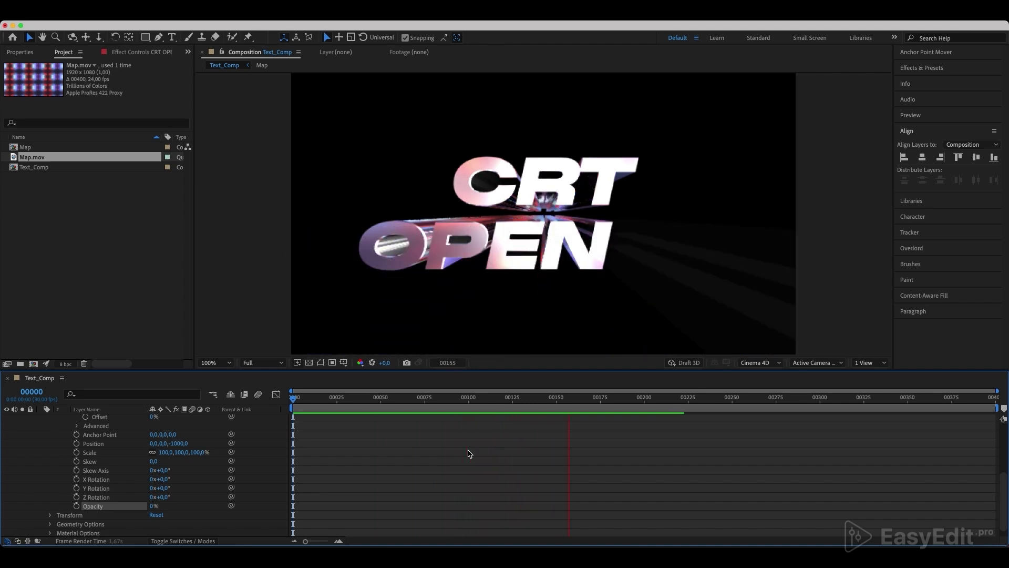
{"action": "key", "text": "space"}
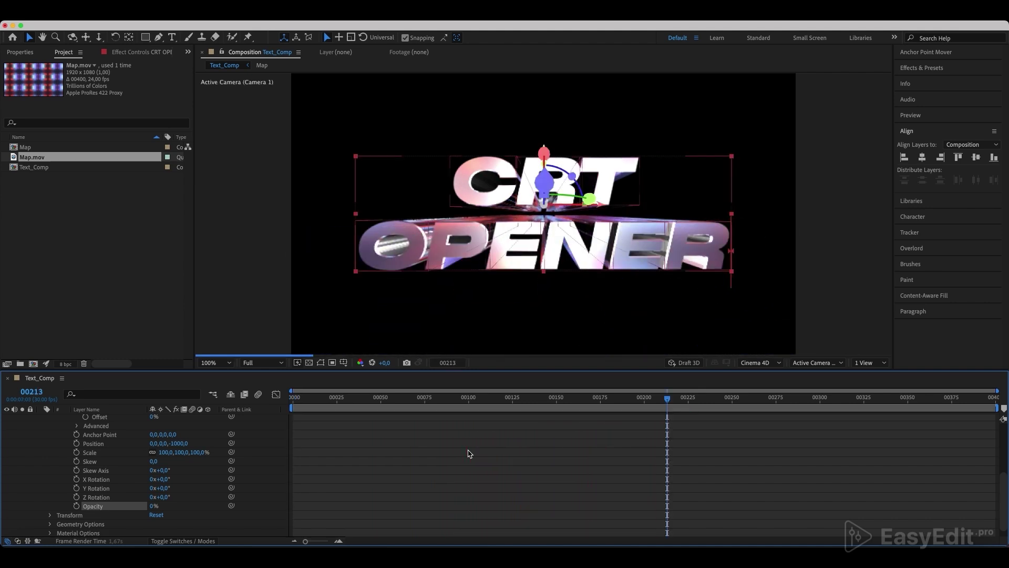
Keyframe the CRT OPENER layer's Scale at 78% on frame 200.
{"action": "scroll", "coordinate": [117, 459], "scroll_direction": "up", "scroll_amount": 5}
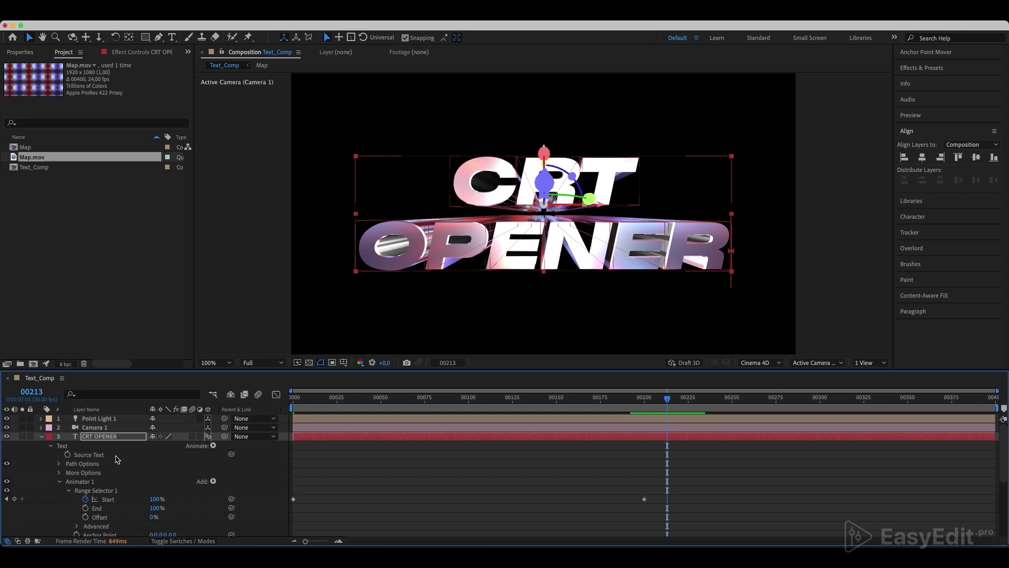
{"action": "left_click", "coordinate": [51, 446]}
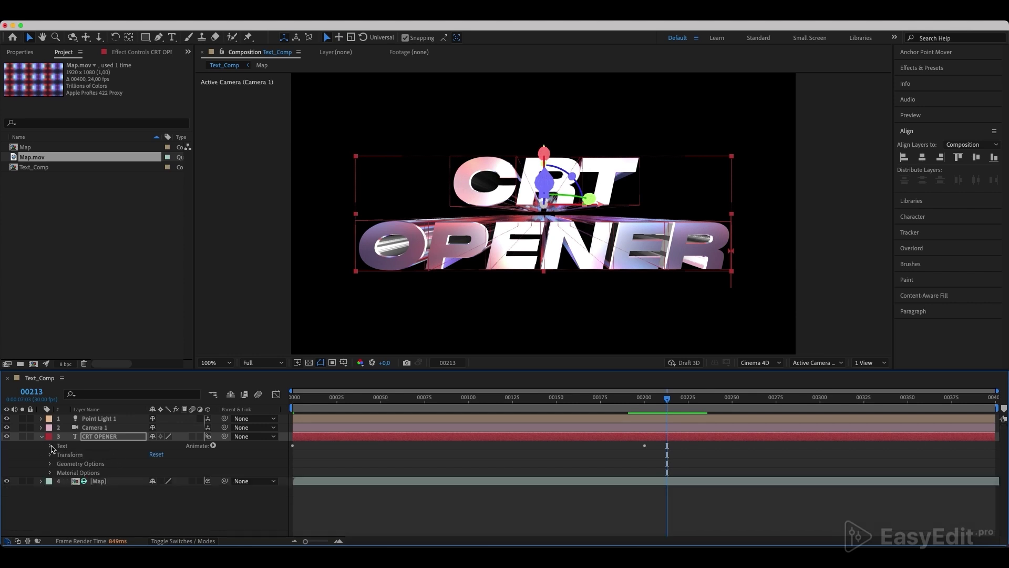
{"action": "left_click", "coordinate": [59, 455]}
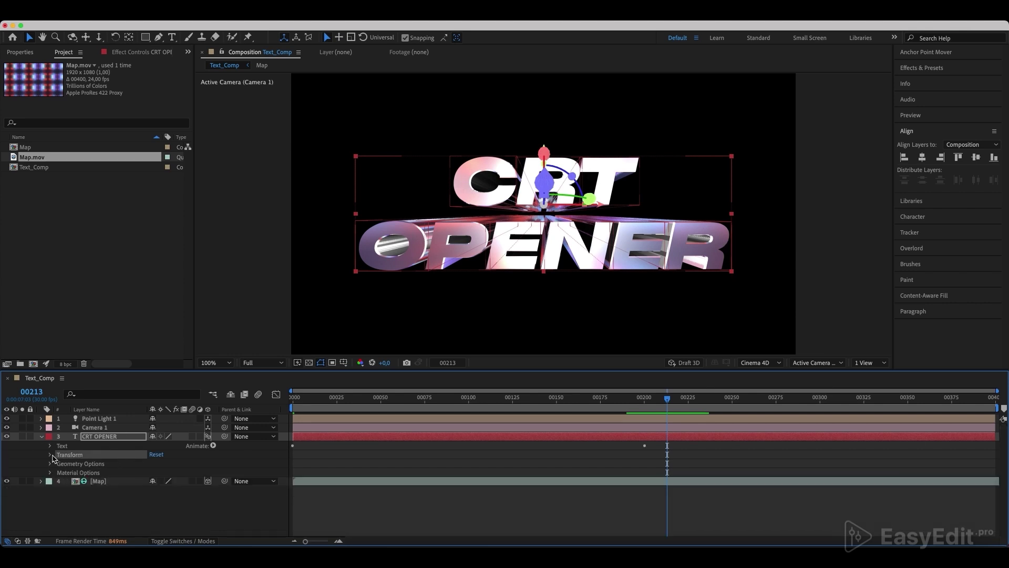
{"action": "left_click", "coordinate": [50, 455]}
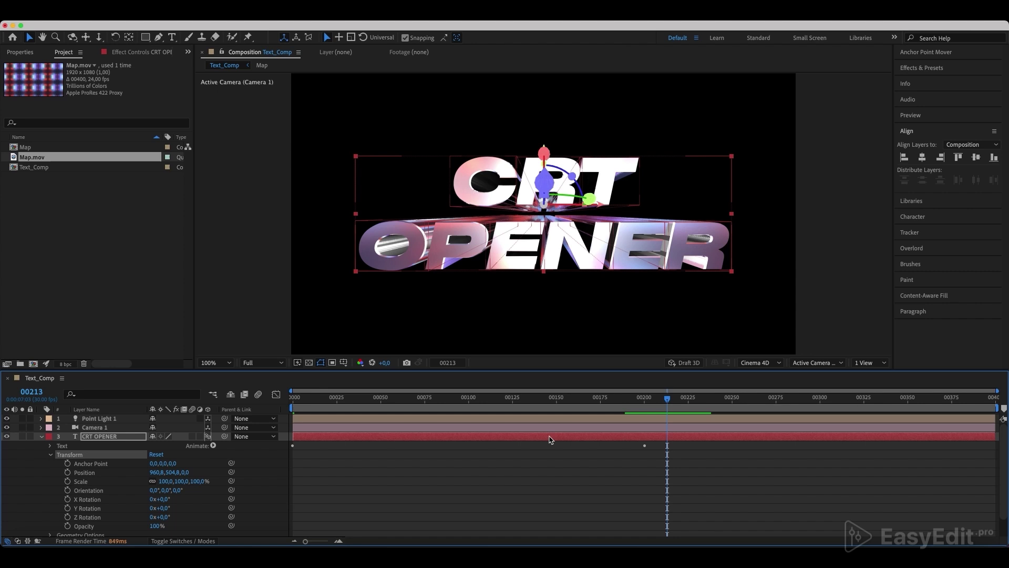
{"action": "left_click_drag", "start_coordinate": [667, 400], "coordinate": [643, 424]}
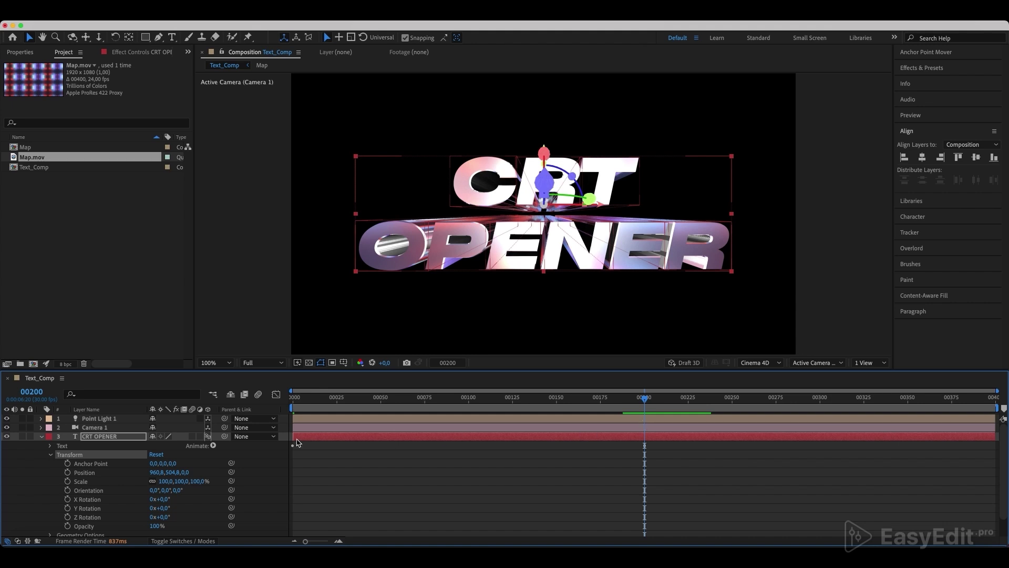
{"action": "left_click", "coordinate": [166, 481]}
{"action": "type", "text": "78"}
{"action": "key", "text": "Return"}
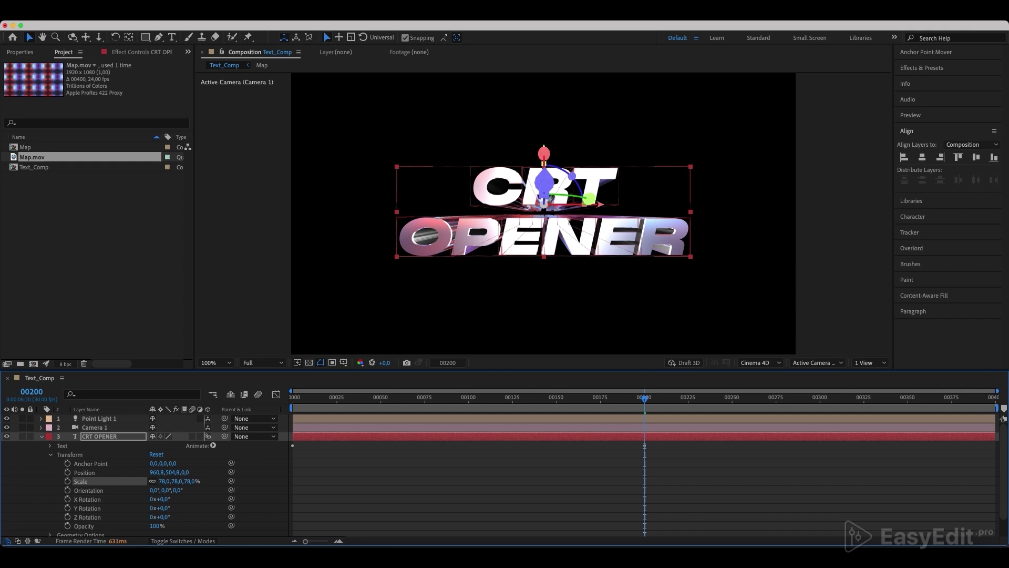
{"action": "left_click", "coordinate": [68, 481]}
Set Scale to 180% at frame 0, then preview the shrinking title.
{"action": "left_click_drag", "start_coordinate": [630, 404], "coordinate": [252, 409]}
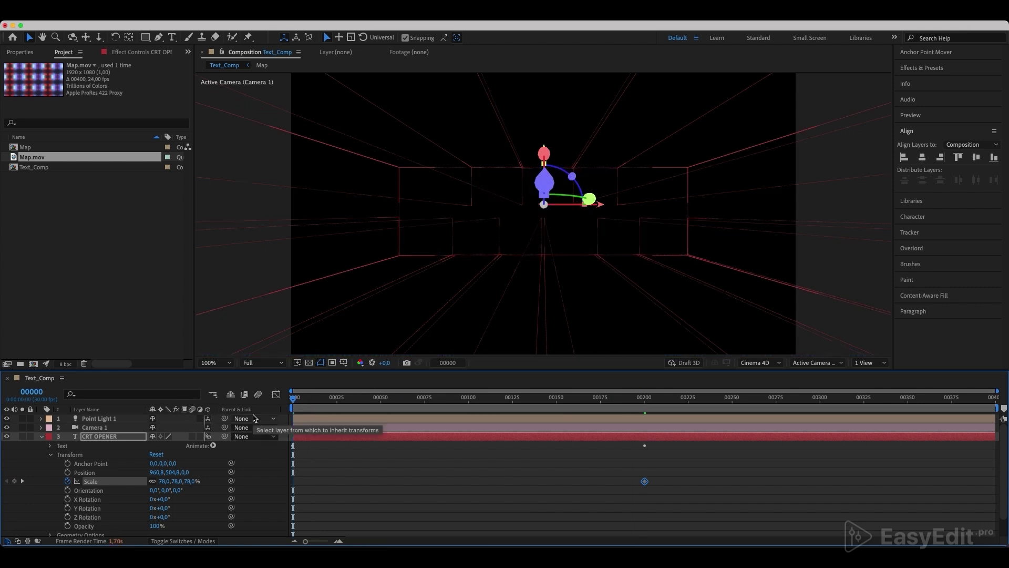
{"action": "left_click", "coordinate": [189, 482]}
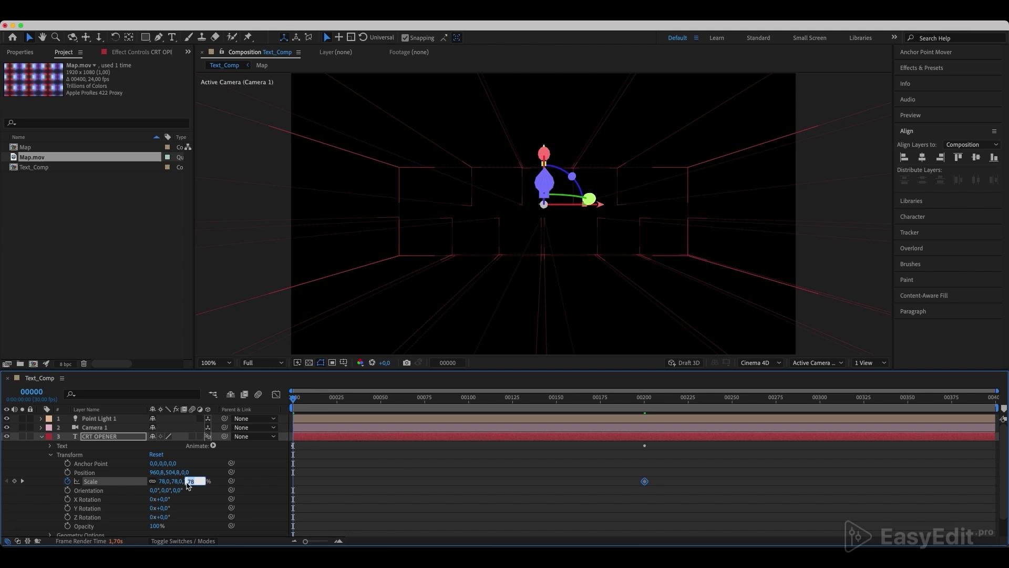
{"action": "type", "text": "180"}
{"action": "key", "text": "Return"}
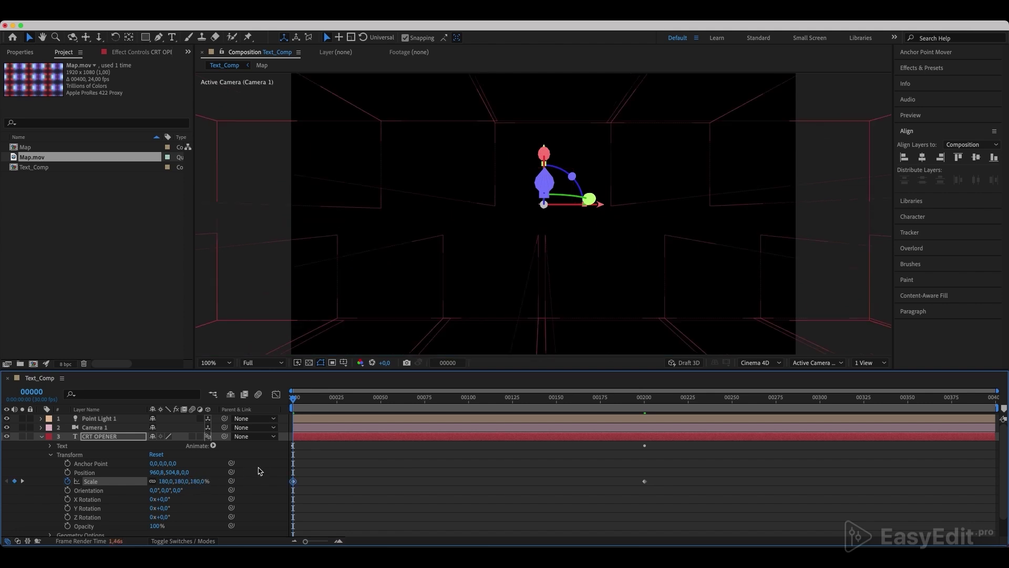
{"action": "key", "text": "space"}
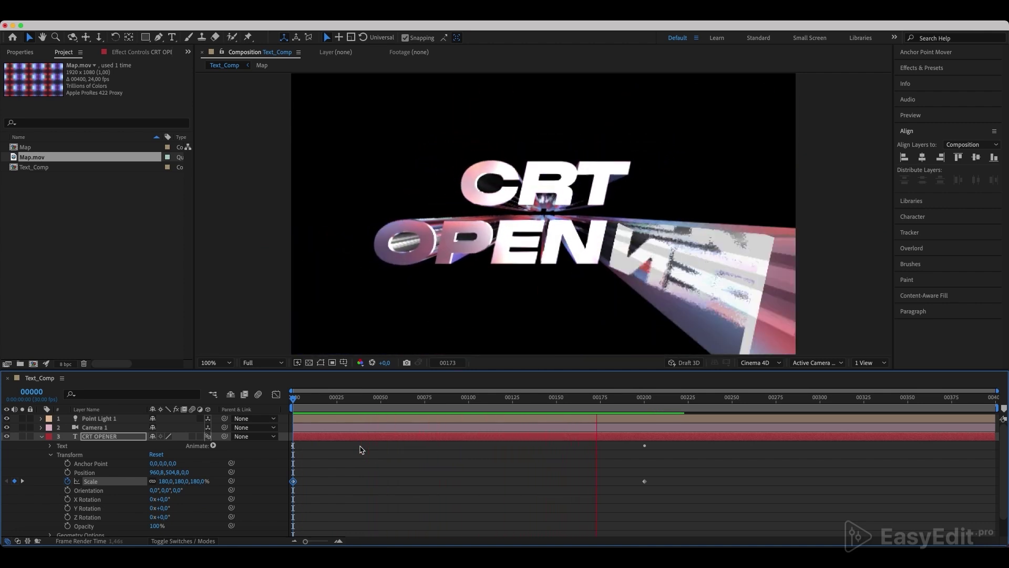
{"action": "key", "text": "space"}
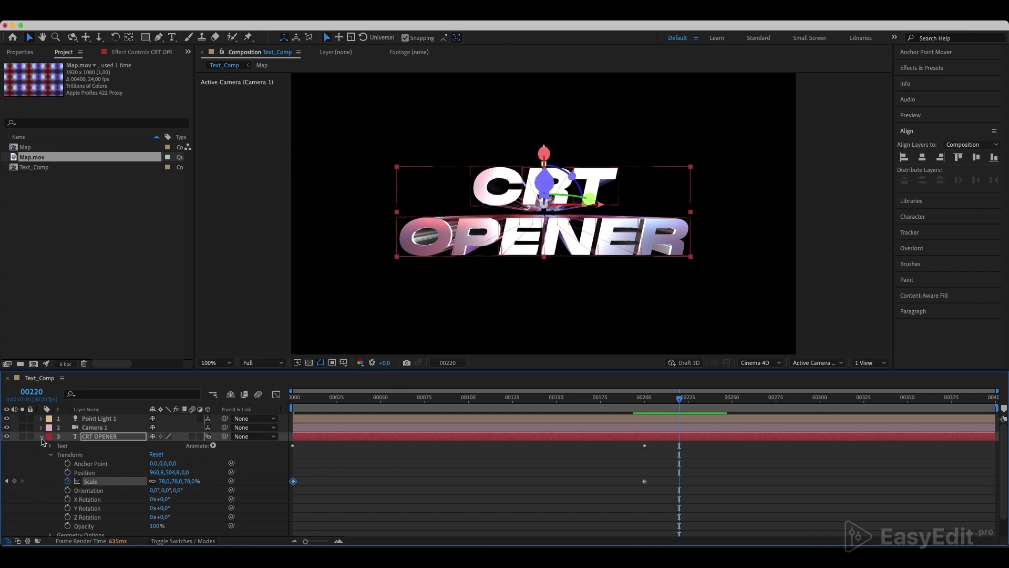
{"action": "left_click", "coordinate": [43, 438]}
Add an adjustment layer at the top of the stack, name it Lens, and open the effects search.
{"action": "right_click", "coordinate": [74, 471]}
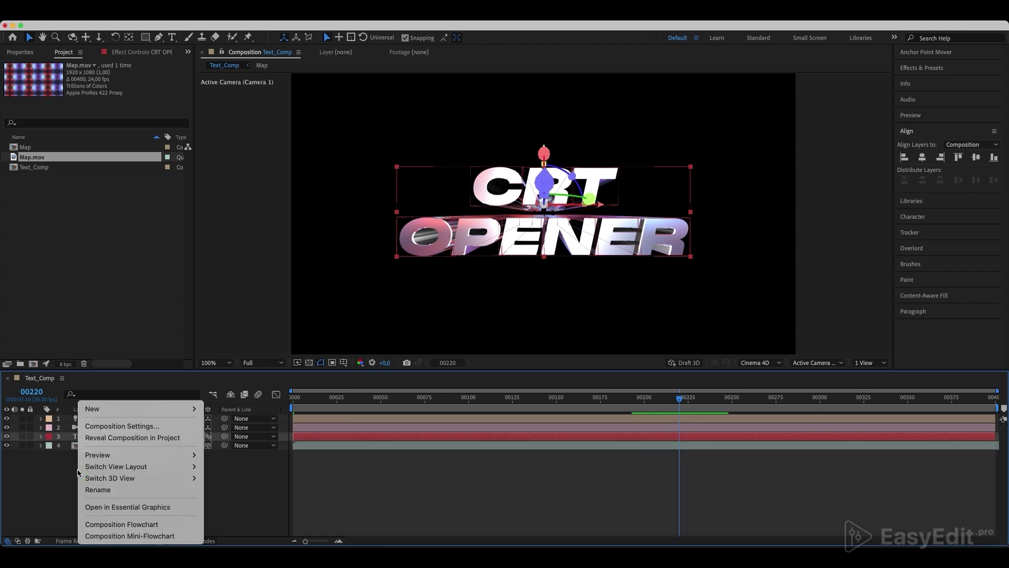
{"action": "mouse_move", "coordinate": [108, 410]}
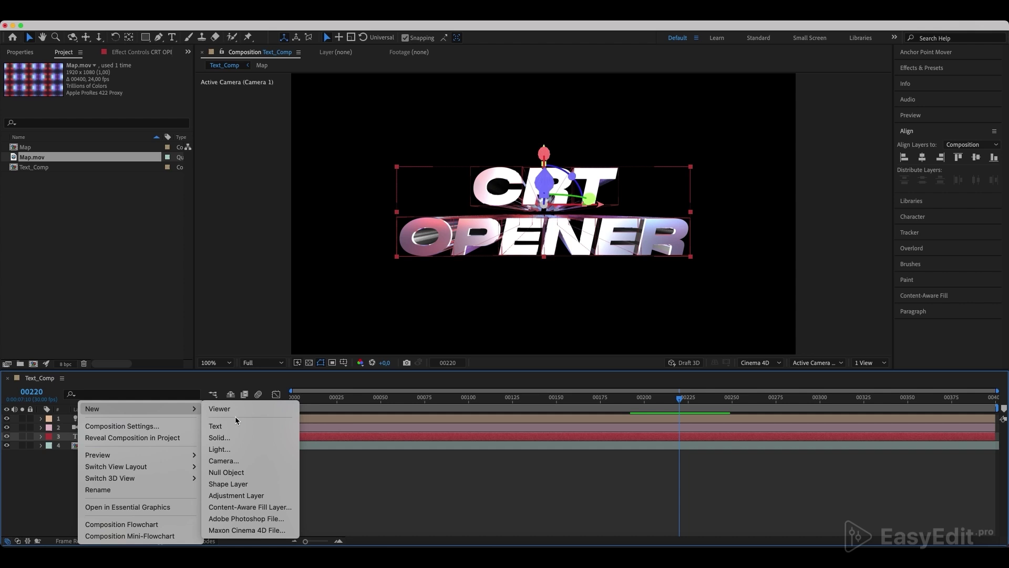
{"action": "left_click", "coordinate": [236, 496]}
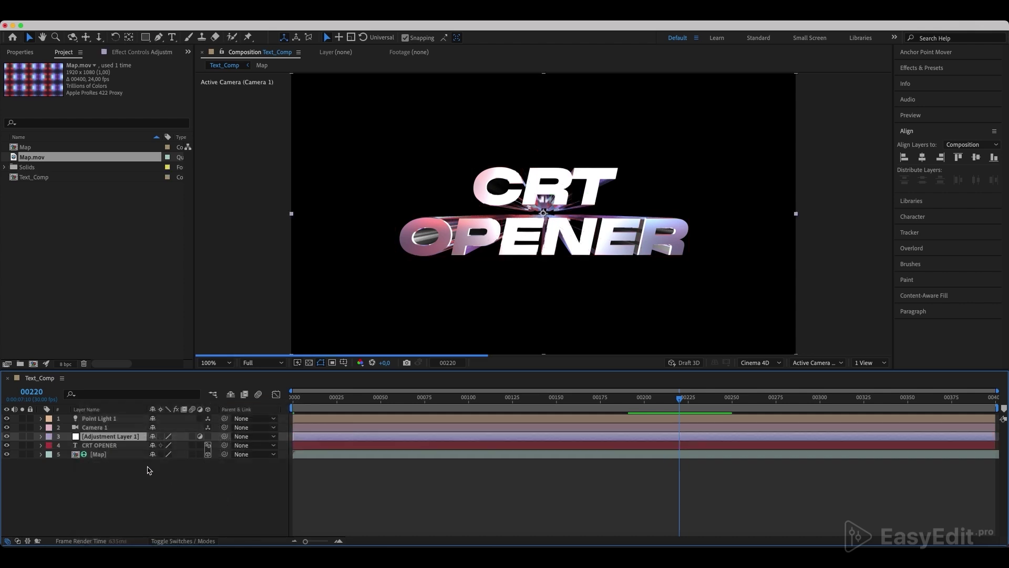
{"action": "mouse_move", "coordinate": [111, 437]}
{"action": "left_mouse_down"}
{"action": "mouse_move", "coordinate": [106, 426]}
{"action": "mouse_move", "coordinate": [121, 419]}
{"action": "left_mouse_up"}
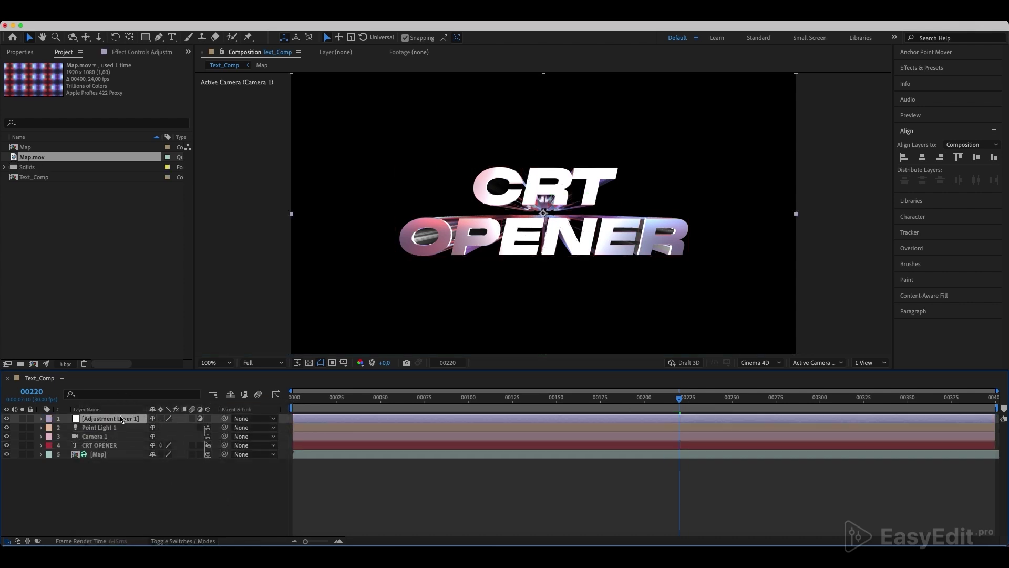
{"action": "key", "text": "Return"}
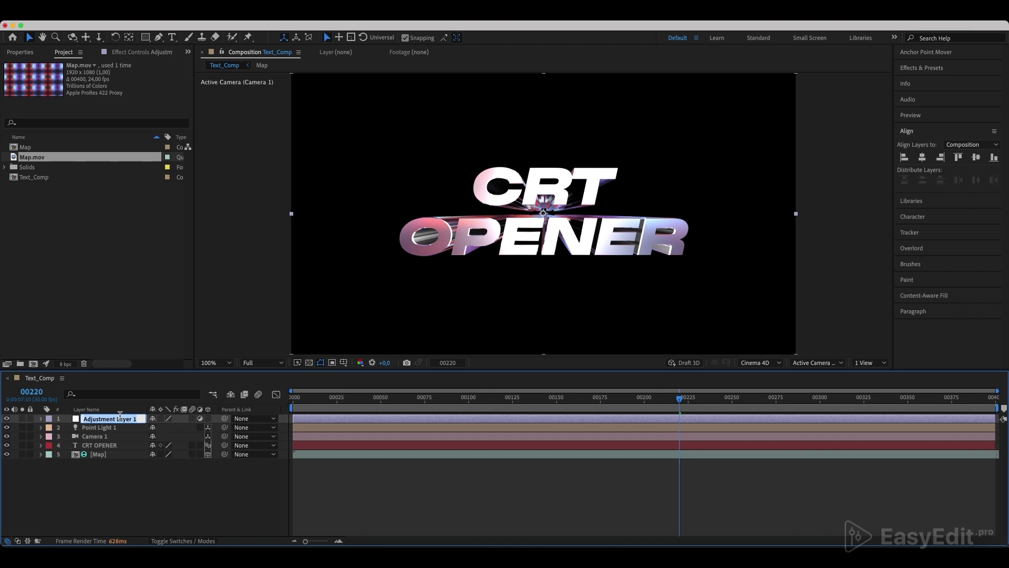
{"action": "type", "text": "Lens"}
{"action": "key", "text": "Return"}
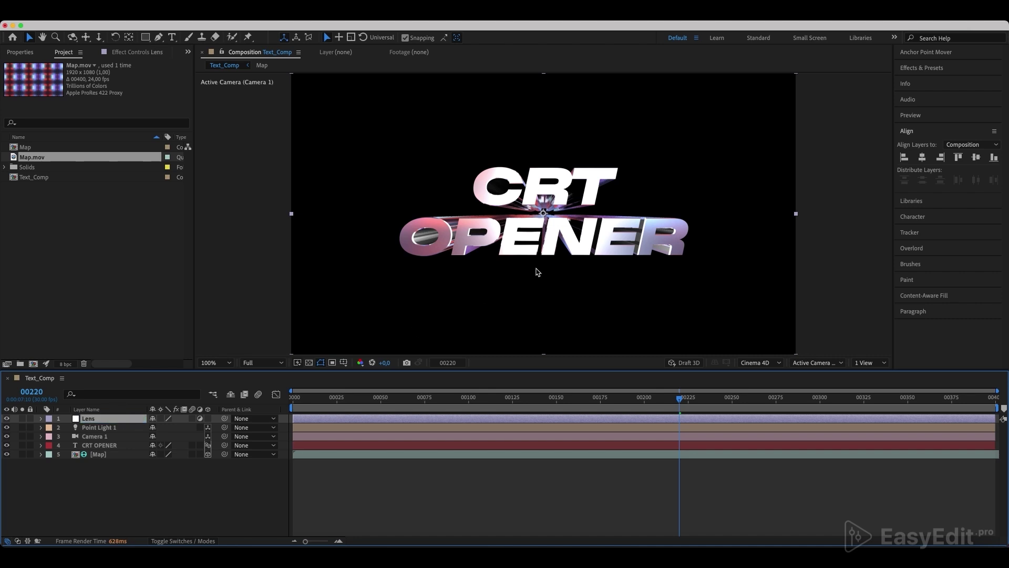
{"action": "left_click", "coordinate": [915, 69]}
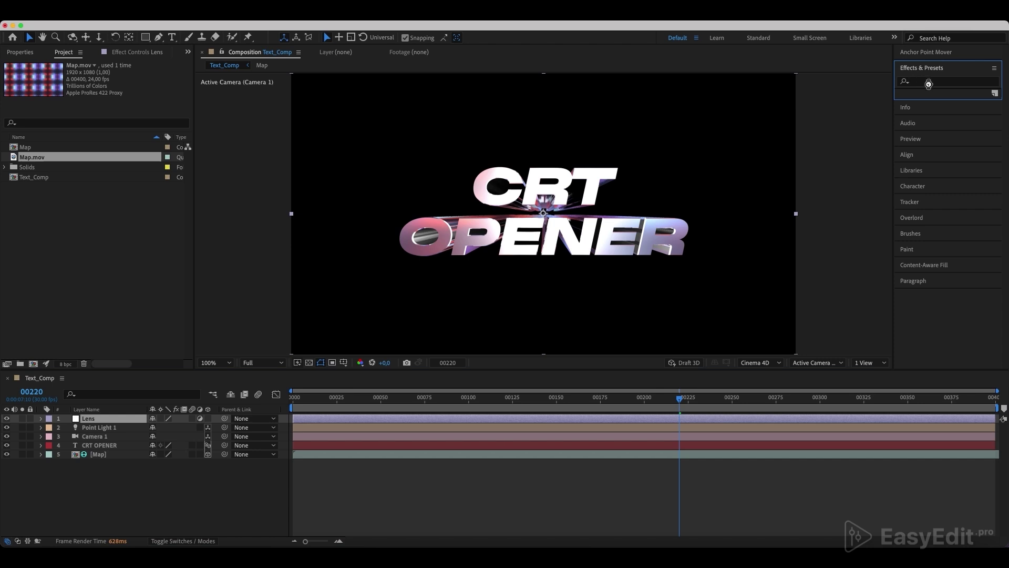
Apply CC Lens to the Lens layer with Size 193 and check it at frame 00148.
{"action": "left_click", "coordinate": [929, 84]}
{"action": "type", "text": "cc lens"}
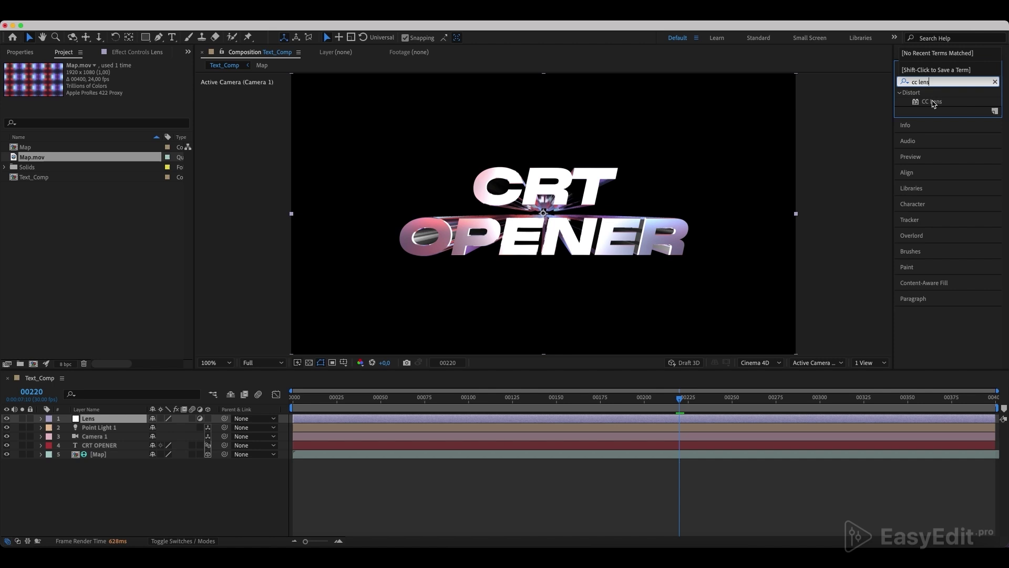
{"action": "left_click", "coordinate": [934, 102]}
{"action": "left_click_drag", "start_coordinate": [935, 104], "coordinate": [85, 421]}
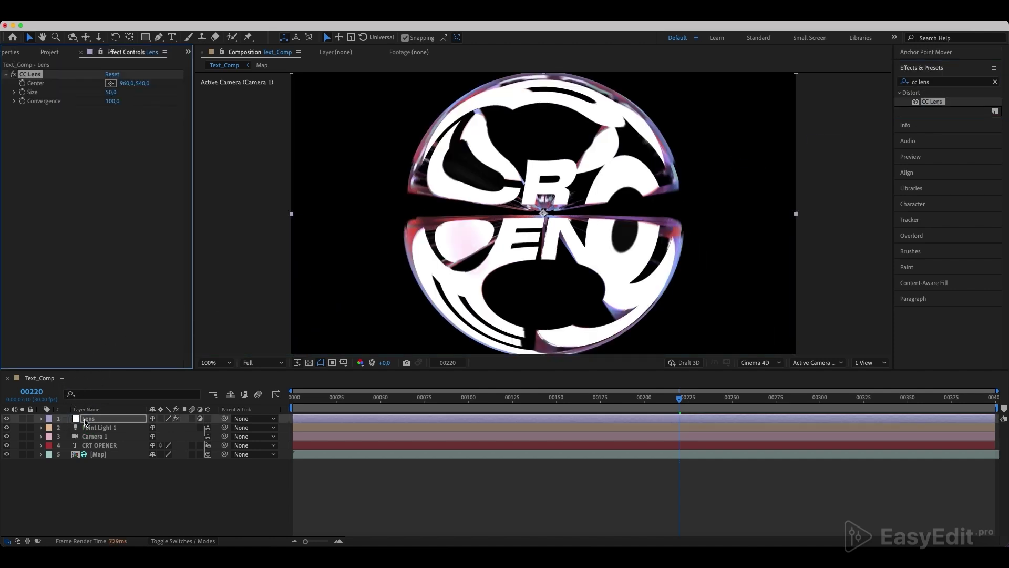
{"action": "left_click", "coordinate": [111, 92]}
{"action": "type", "text": "193"}
{"action": "key", "text": "Return"}
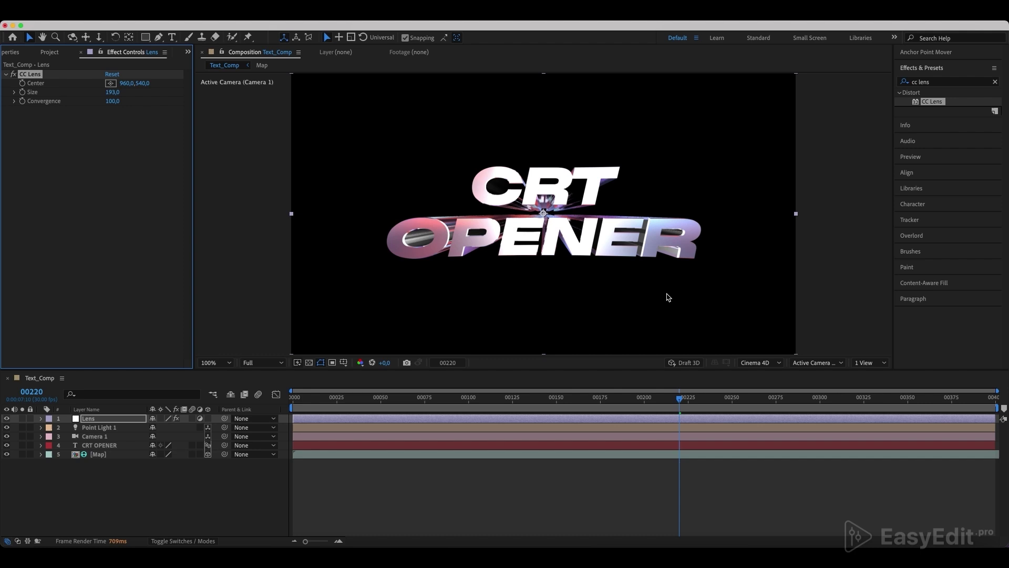
{"action": "left_click", "coordinate": [553, 400]}
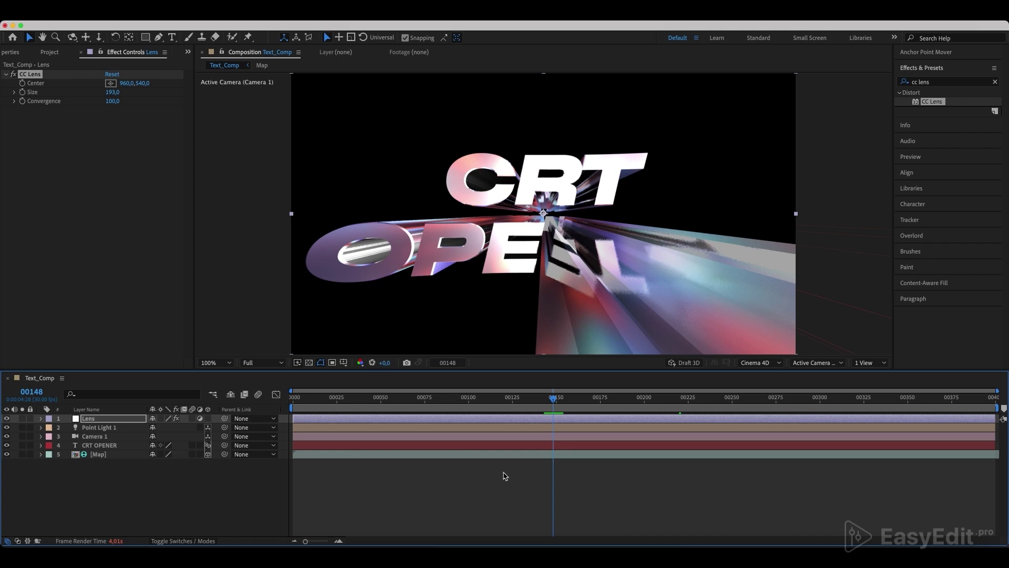
Turn on the transparency grid and add Text_Comp to the Render Queue.
{"action": "left_click", "coordinate": [309, 363]}
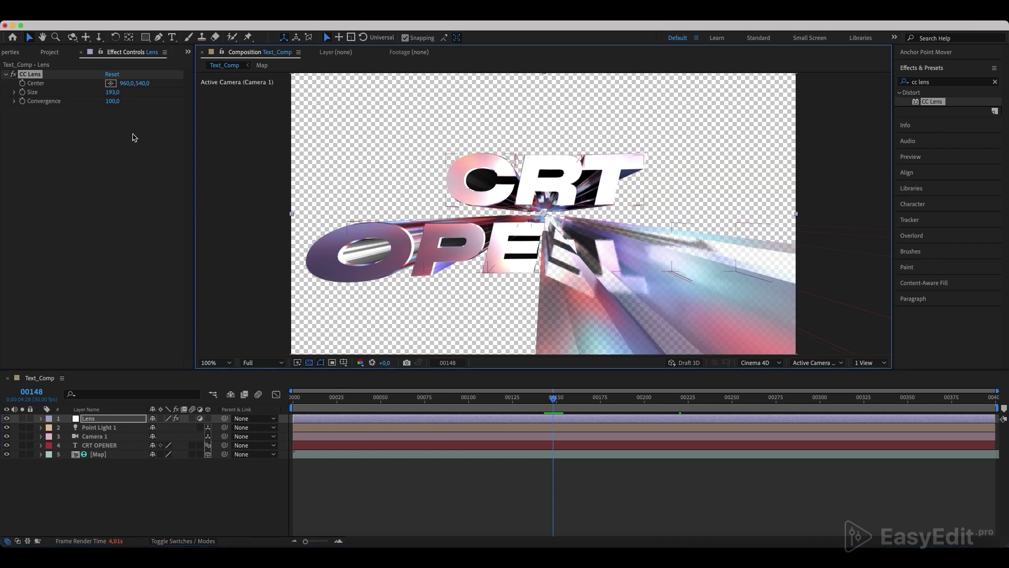
{"action": "left_click", "coordinate": [49, 52]}
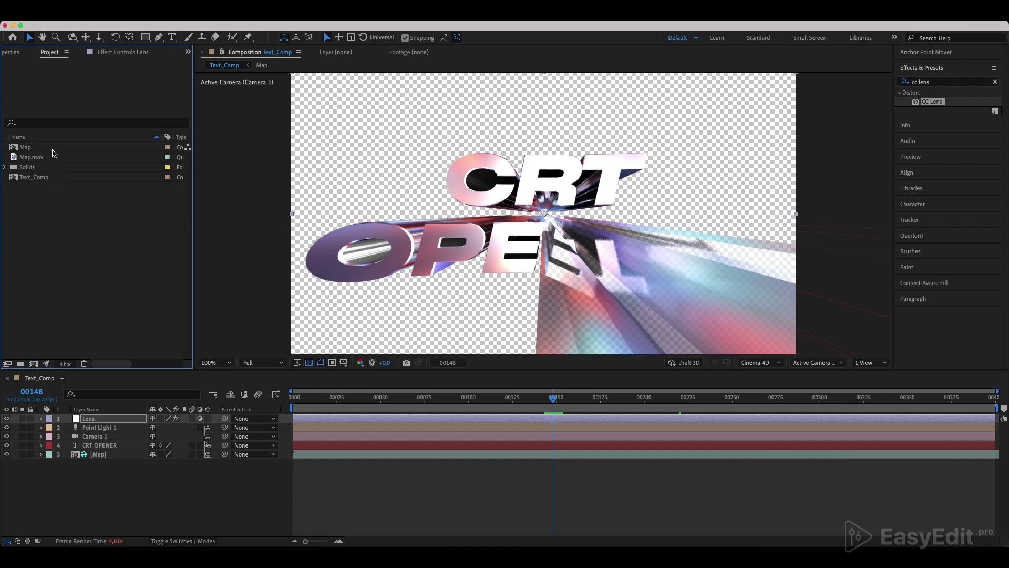
{"action": "left_click", "coordinate": [34, 179]}
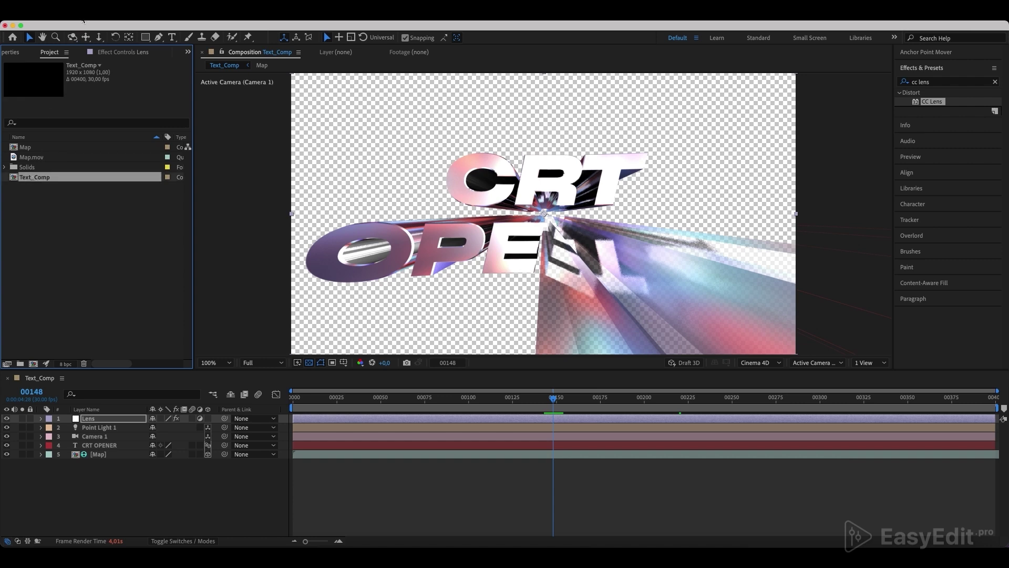
{"action": "left_click", "coordinate": [86, 11]}
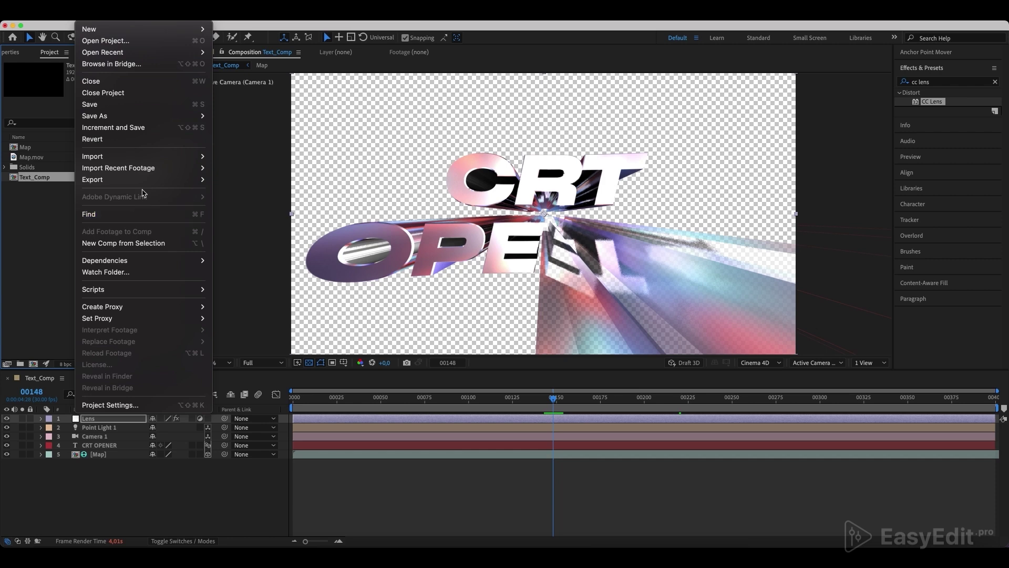
{"action": "mouse_move", "coordinate": [146, 179]}
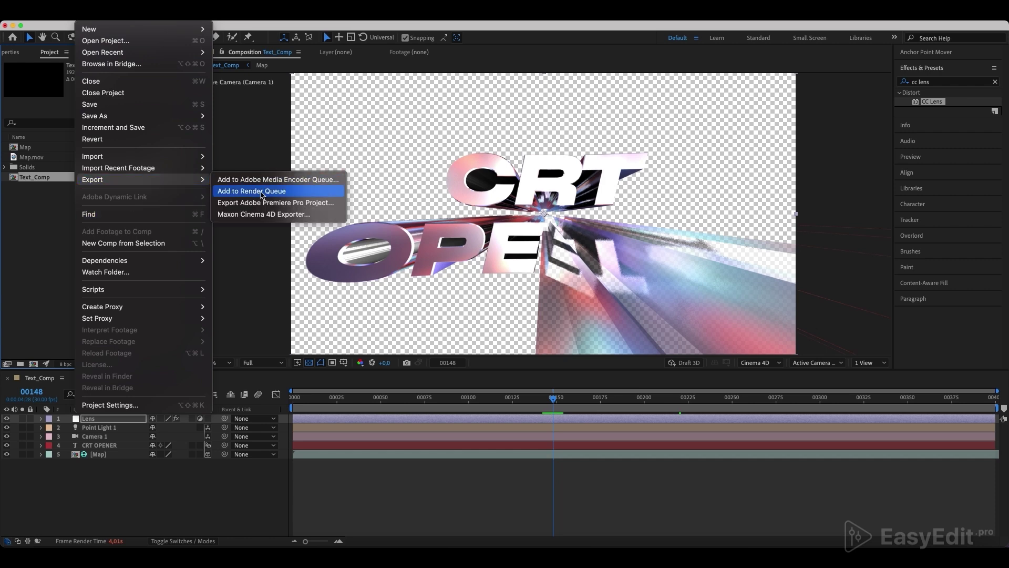
{"action": "left_click", "coordinate": [261, 192]}
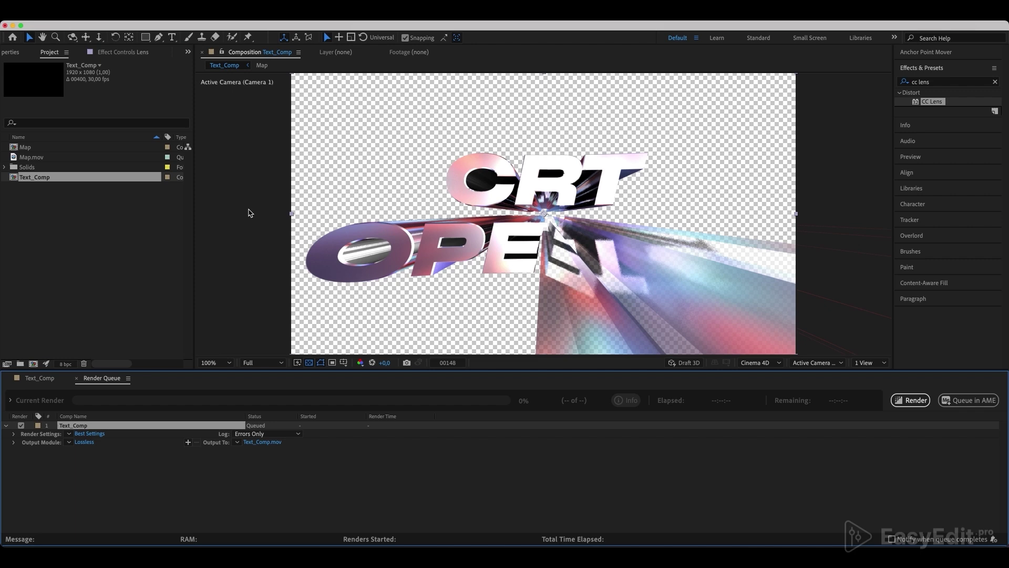
Set the output module channels to RGB + Alpha and render Text_Comp.mov.
{"action": "left_click", "coordinate": [86, 442]}
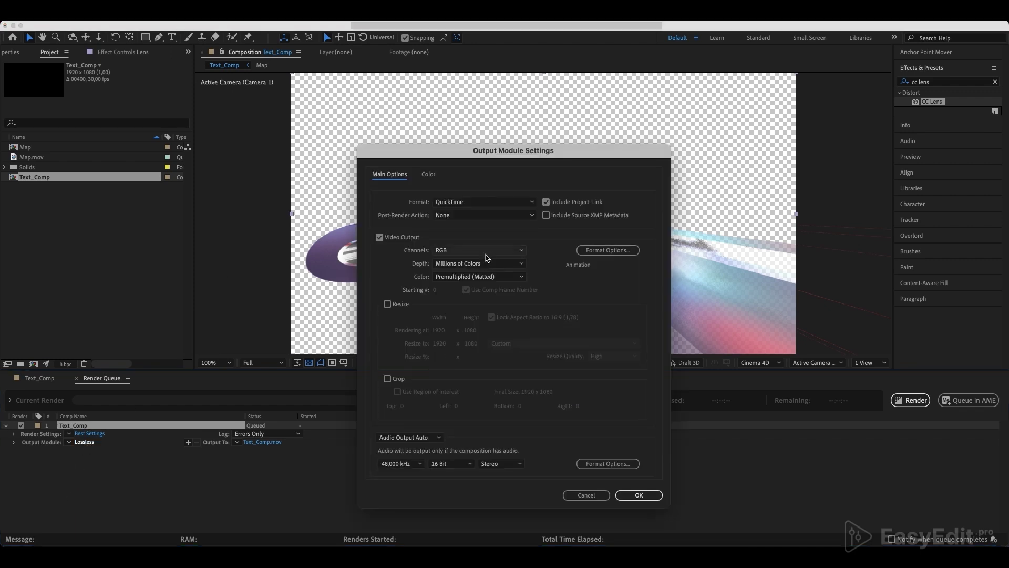
{"action": "left_click", "coordinate": [485, 251]}
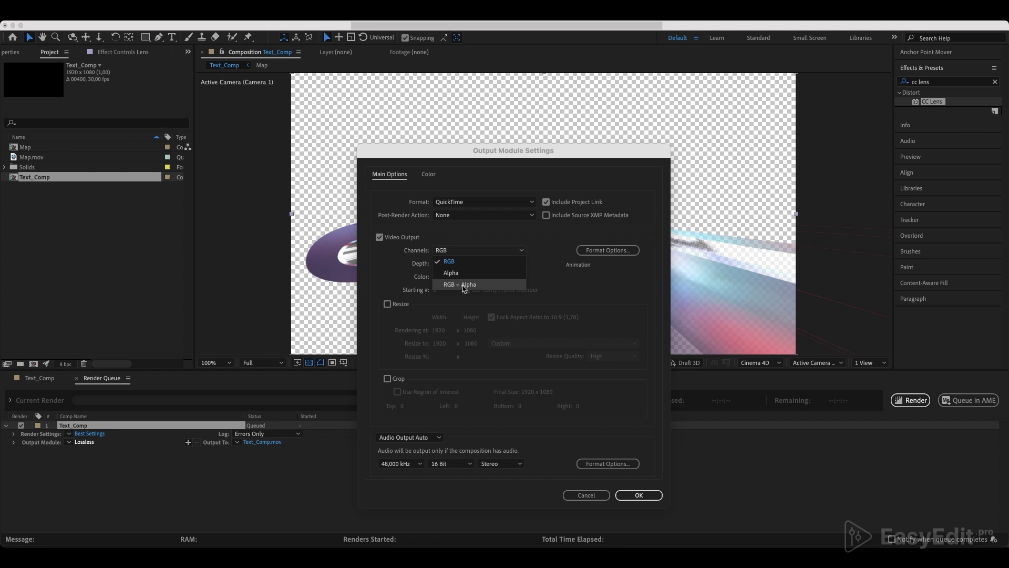
{"action": "left_click", "coordinate": [464, 285]}
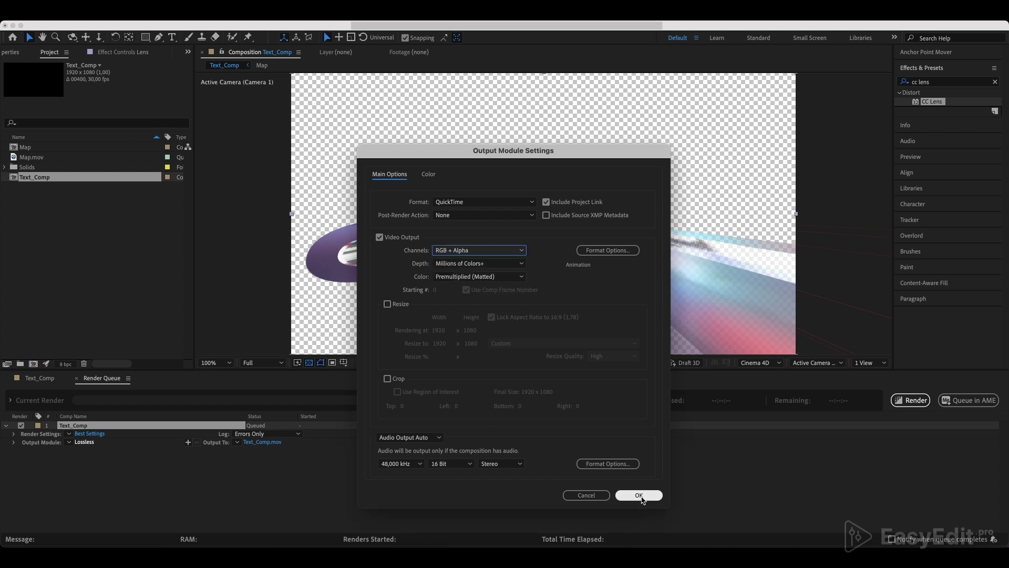
{"action": "left_click", "coordinate": [639, 496]}
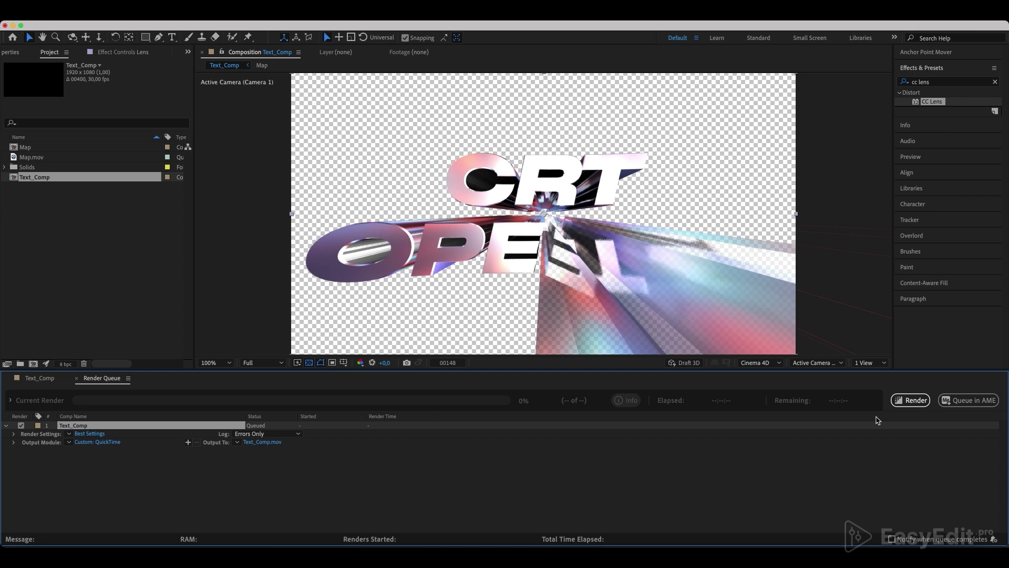
{"action": "left_click", "coordinate": [910, 403]}
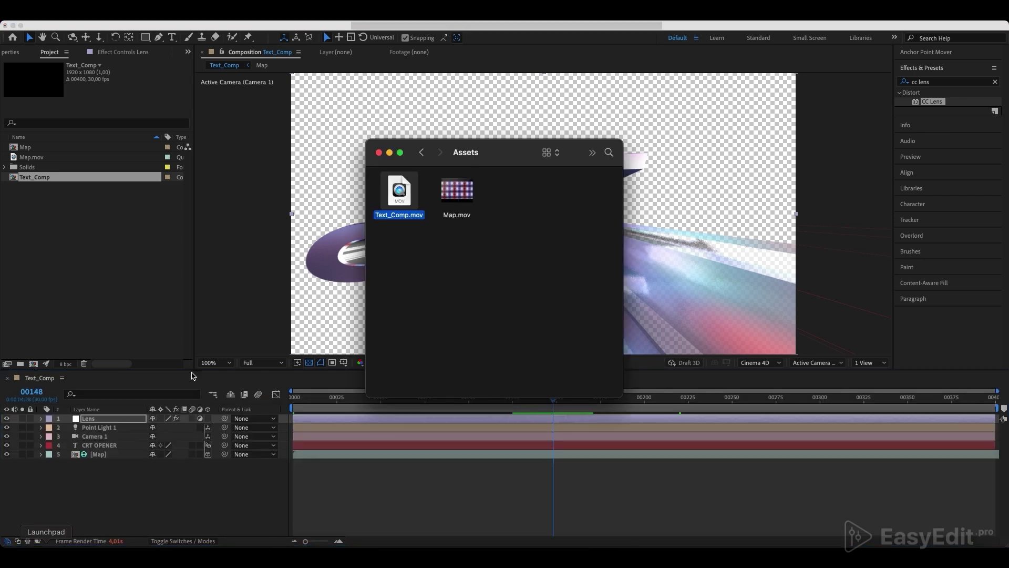
Import Text_Comp.mov, build Text_Comp 2 from it, and preview the new composition.
{"action": "left_click_drag", "start_coordinate": [399, 191], "coordinate": [54, 267]}
{"action": "left_click_drag", "start_coordinate": [45, 188], "coordinate": [34, 367]}
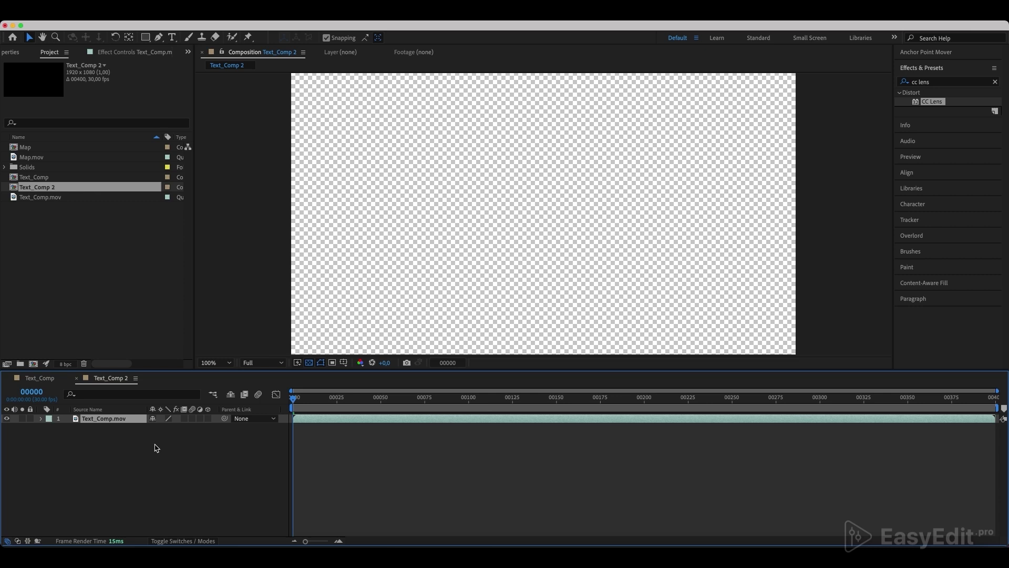
{"action": "key", "text": "space"}
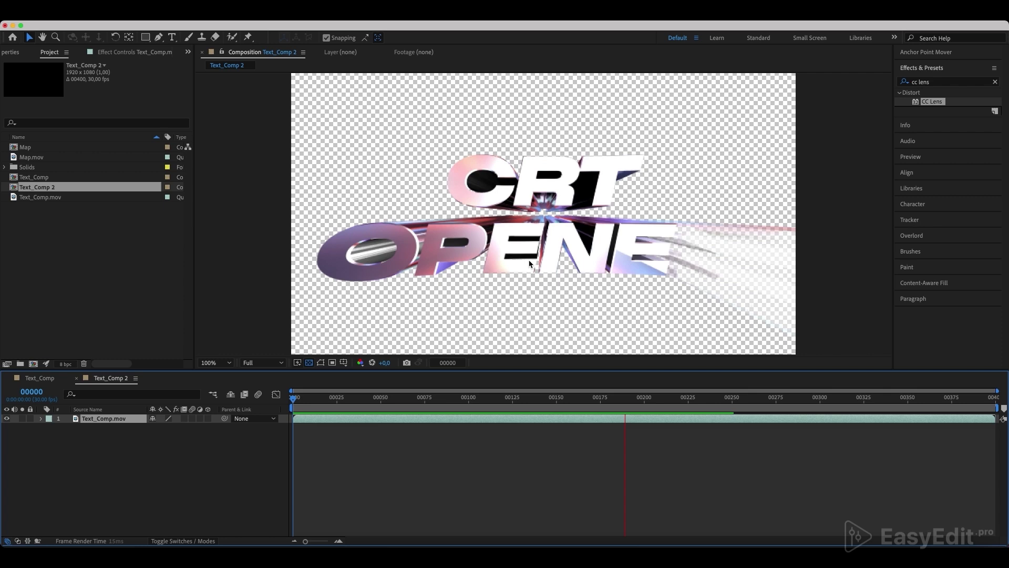
{"action": "key", "text": "space"}
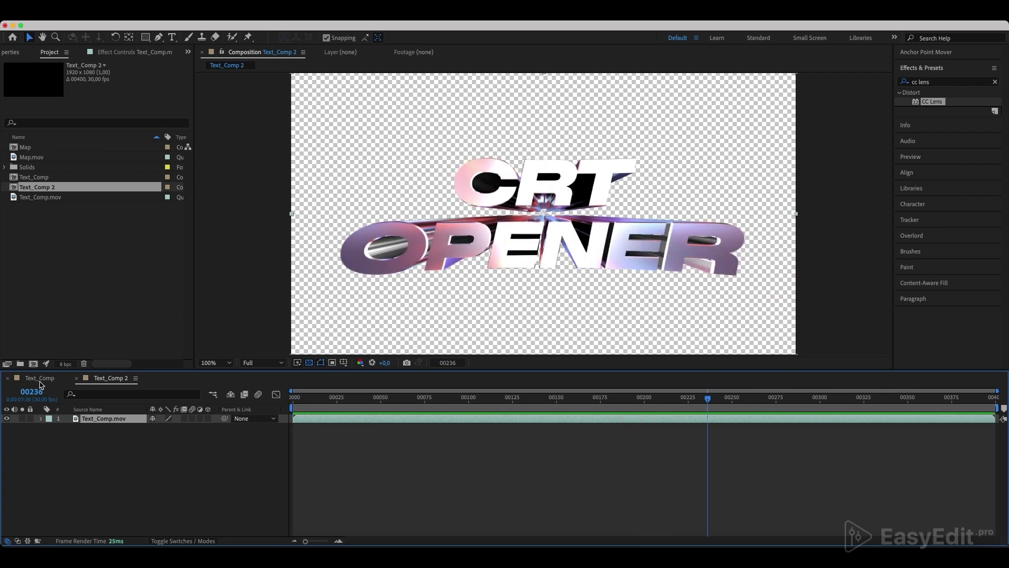
Close the Text_Comp timeline and rename the footage layer to Text_Animation.
{"action": "left_click", "coordinate": [8, 378]}
{"action": "key", "text": "Return"}
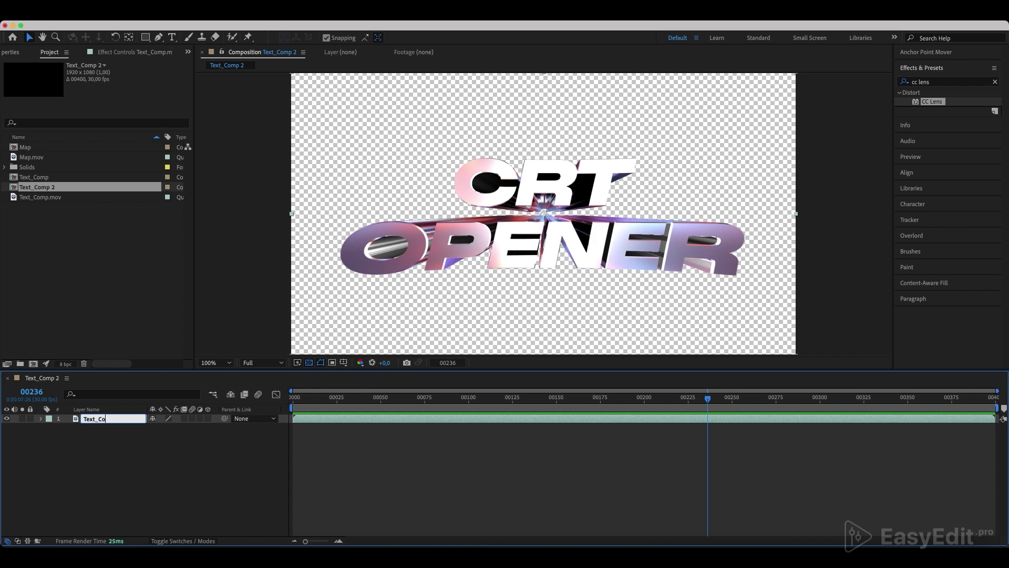
{"action": "type", "text": "Text_Animation"}
{"action": "key", "text": "Return"}
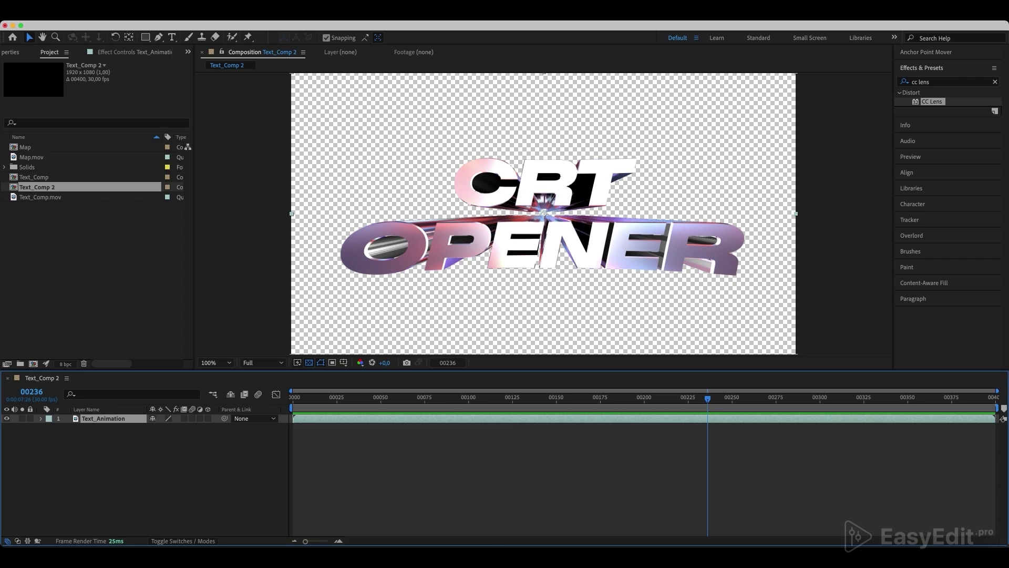
Rename the Text_Comp 2 composition to 00_Main_Comp and reselect the Text_Animation layer.
{"action": "left_click", "coordinate": [39, 190]}
{"action": "key", "text": "Return"}
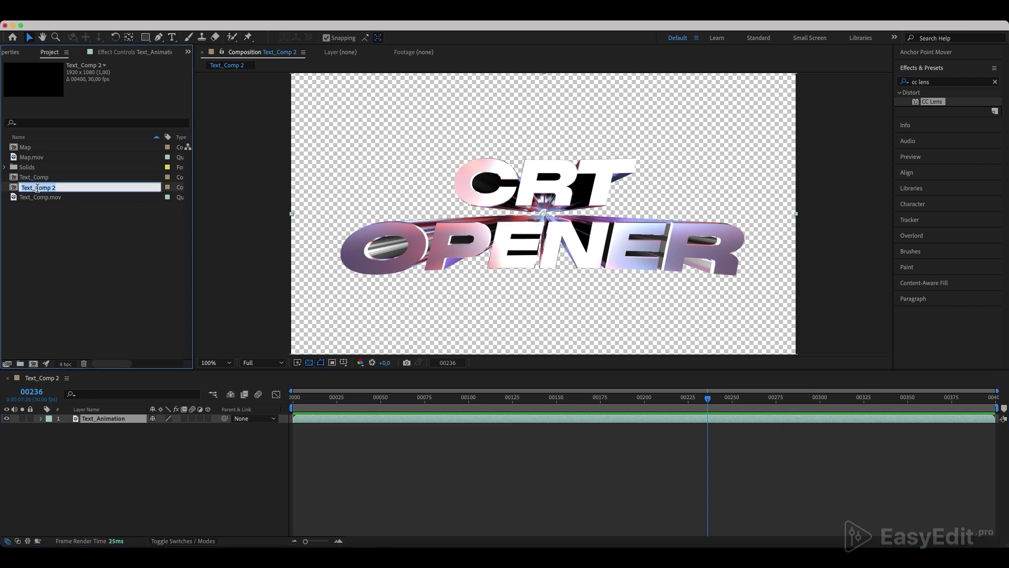
{"action": "type", "text": "00_Main_Comp"}
{"action": "key", "text": "Return"}
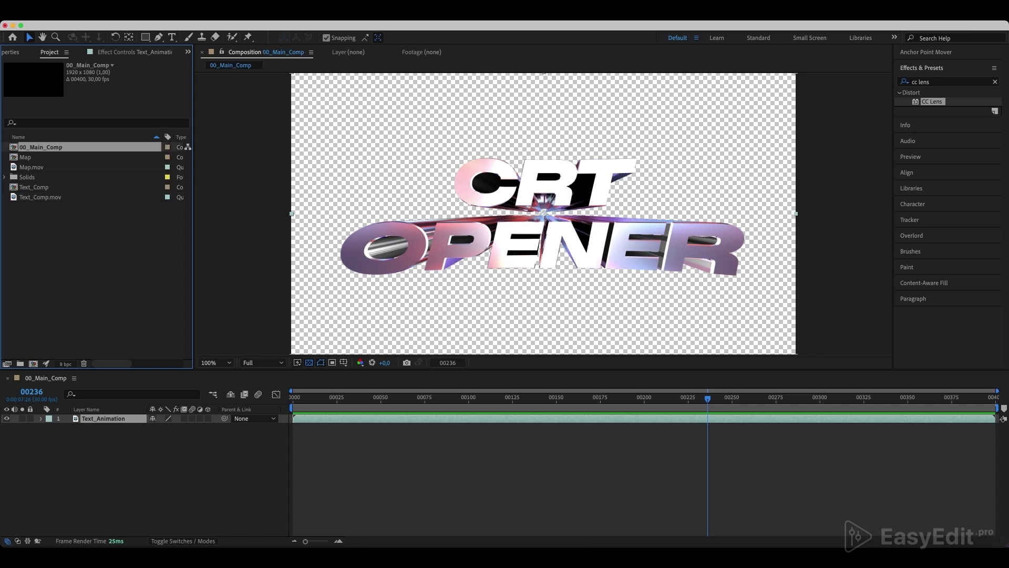
{"action": "left_click", "coordinate": [164, 469]}
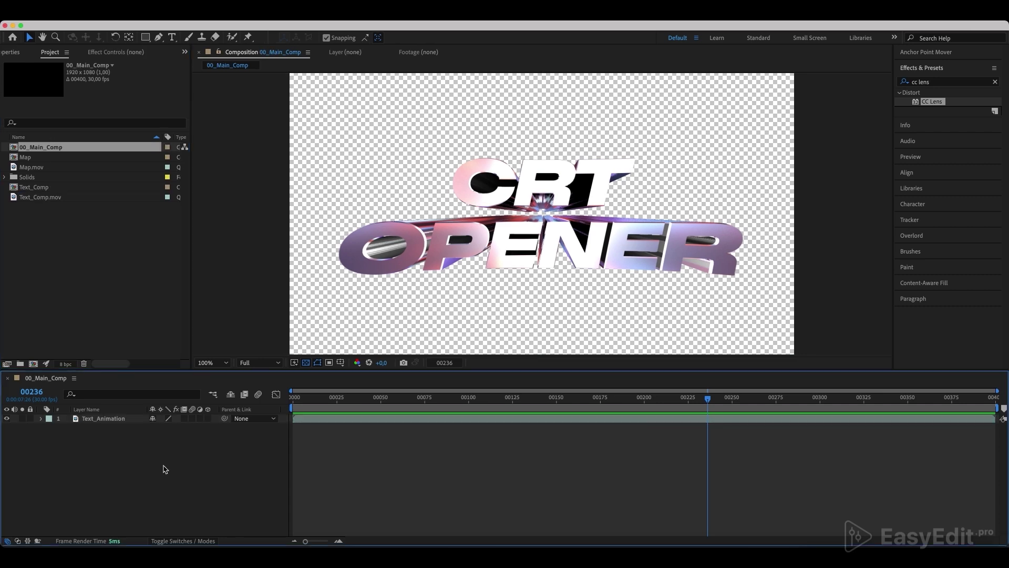
{"action": "left_click", "coordinate": [109, 420]}
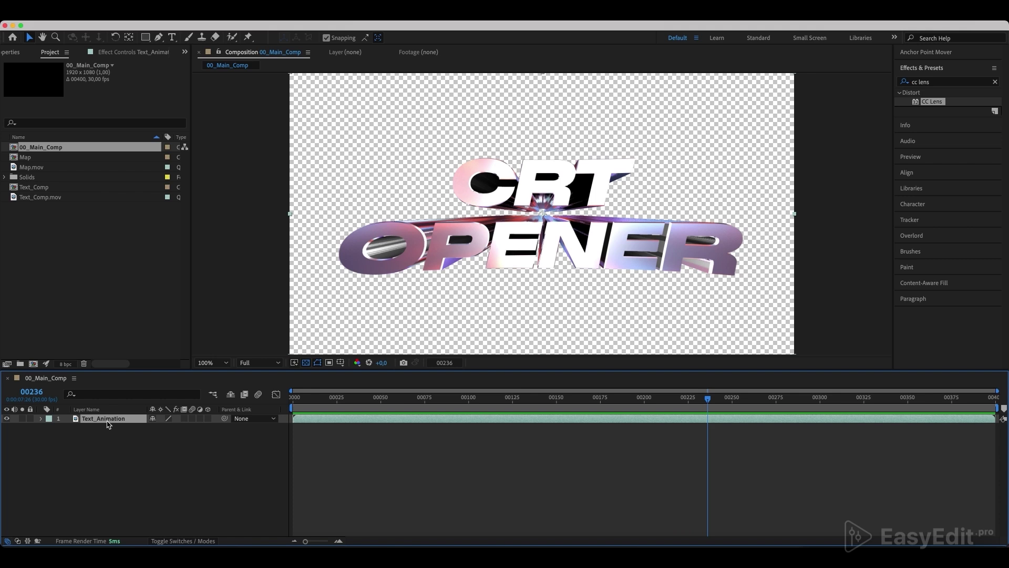
Apply Brightness & Contrast to Text_Animation with Contrast at 99.
{"action": "left_click", "coordinate": [935, 82]}
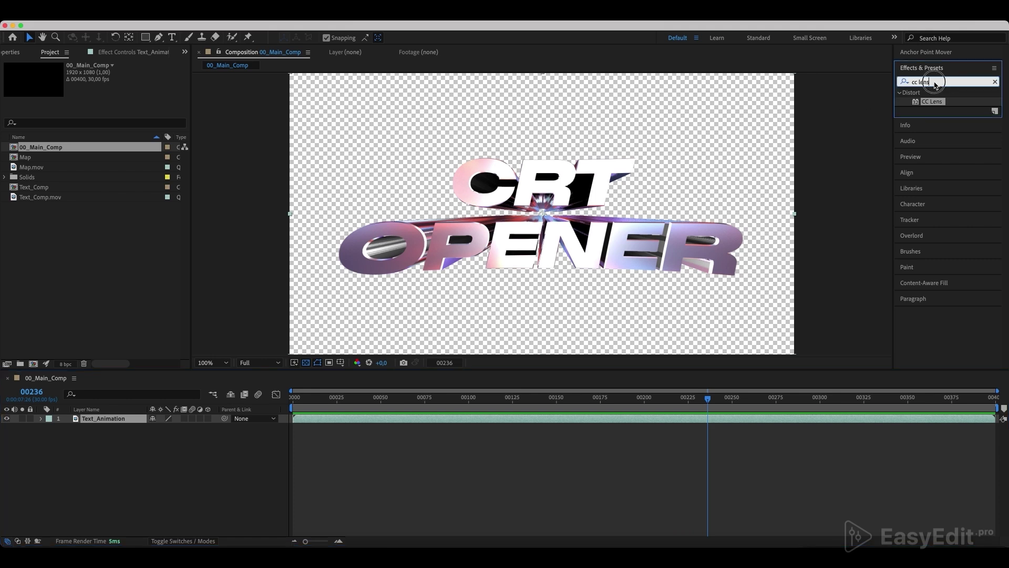
{"action": "type", "text": "bri"}
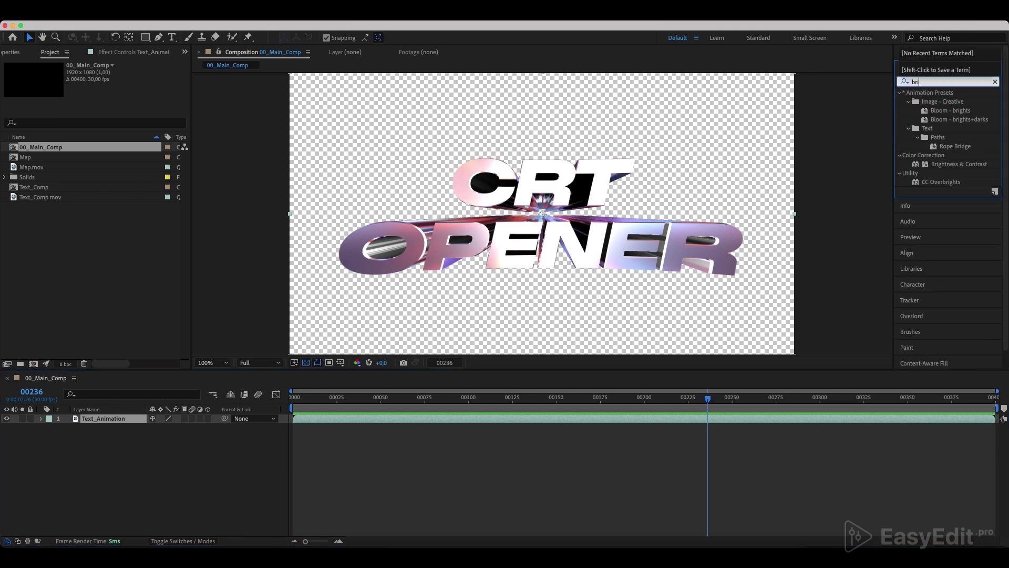
{"action": "type", "text": "gh"}
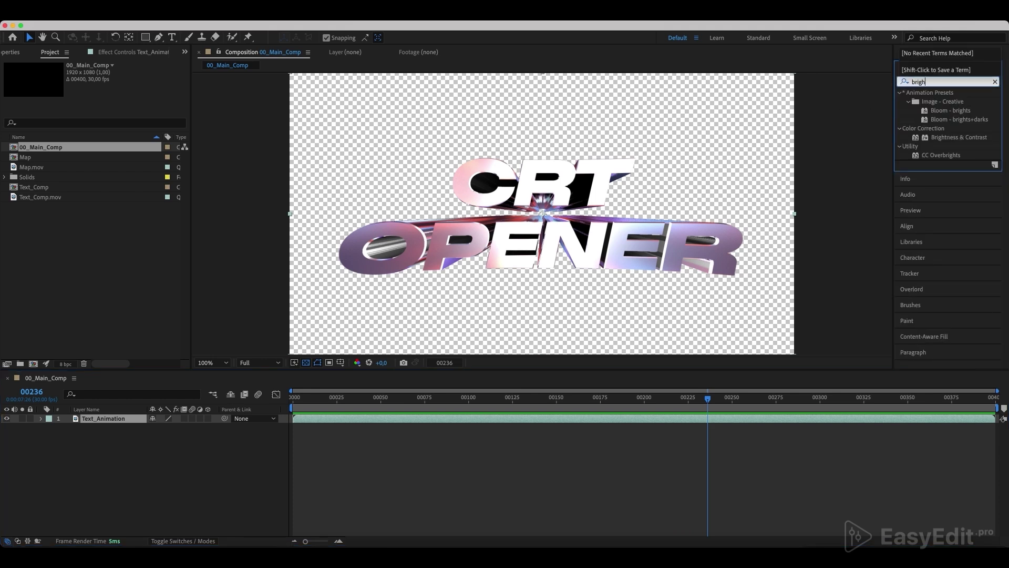
{"action": "left_click", "coordinate": [939, 138]}
{"action": "left_click_drag", "start_coordinate": [943, 140], "coordinate": [131, 421]}
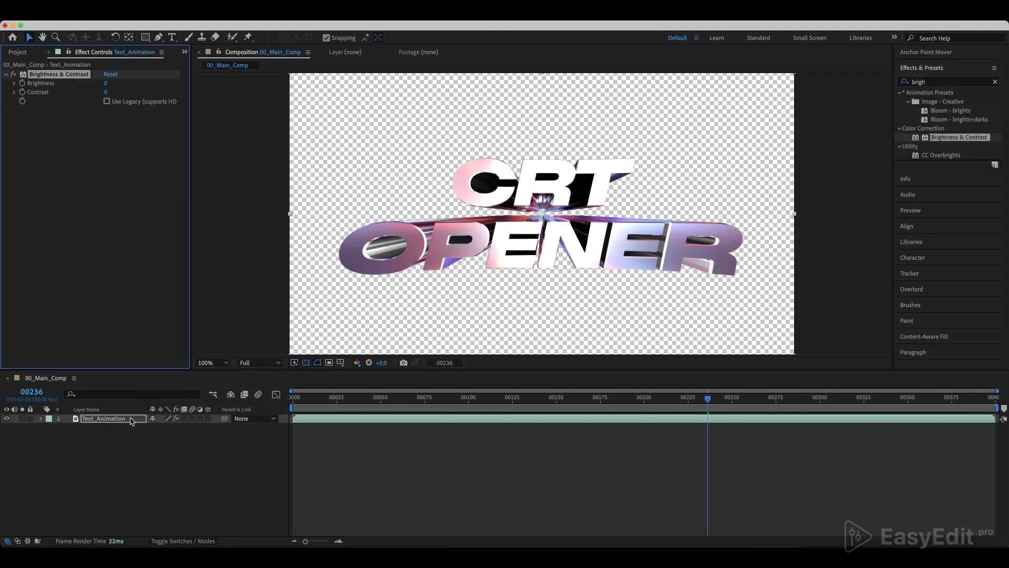
{"action": "left_click", "coordinate": [107, 92]}
{"action": "type", "text": "99"}
{"action": "key", "text": "Return"}
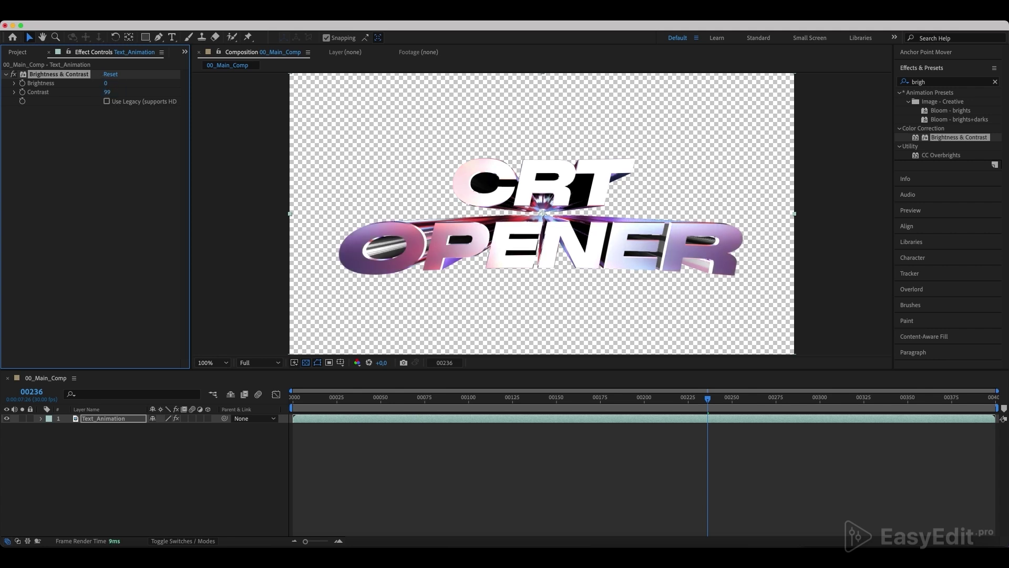
{"action": "left_click_drag", "start_coordinate": [107, 92], "coordinate": [110, 93]}
{"action": "left_click", "coordinate": [908, 85]}
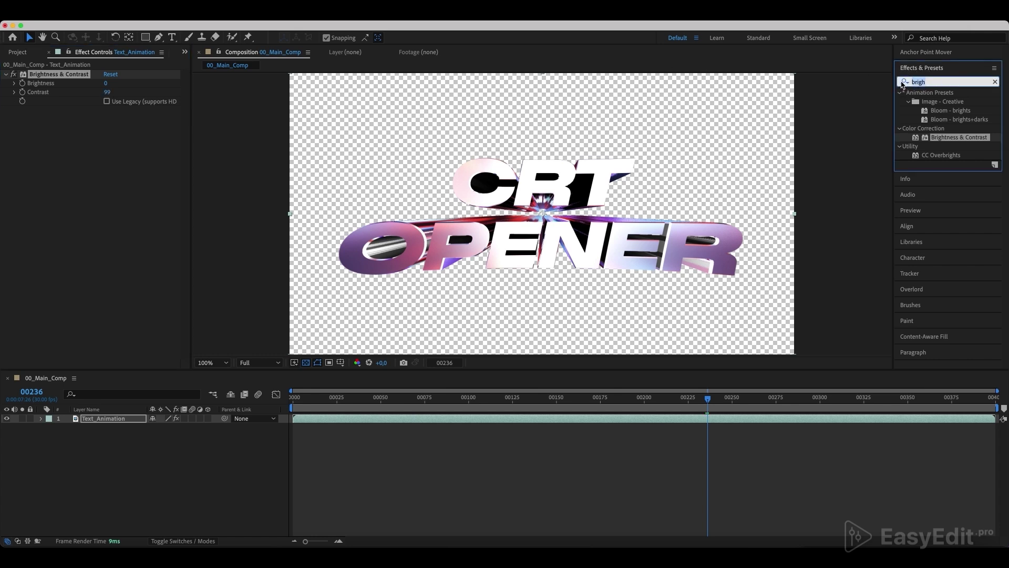
Apply Venetian Blinds to Text_Animation with 77% Transition Completion and Width 8.
{"action": "type", "text": "veneti"}
{"action": "left_click", "coordinate": [952, 129]}
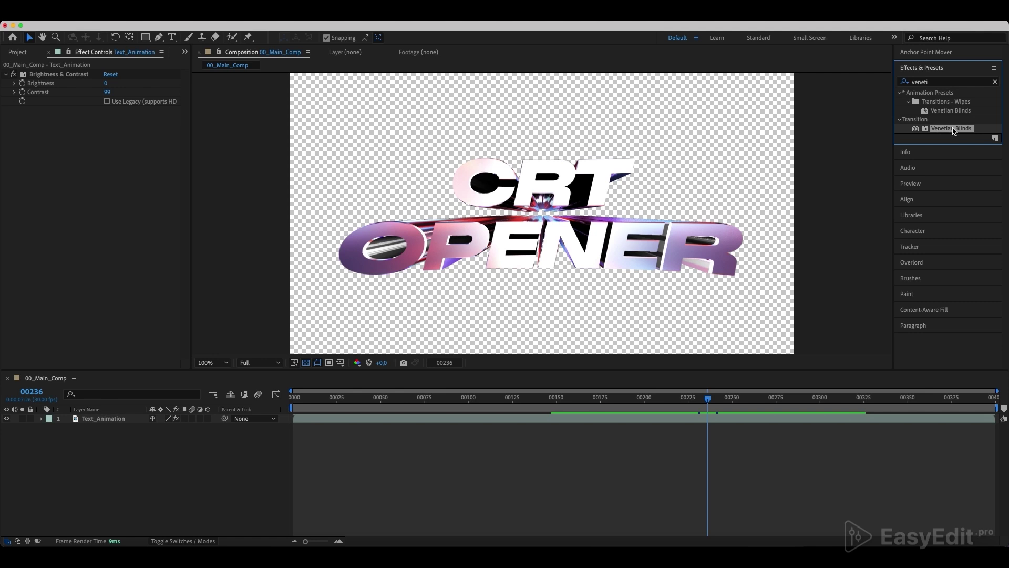
{"action": "left_click_drag", "start_coordinate": [954, 132], "coordinate": [113, 209]}
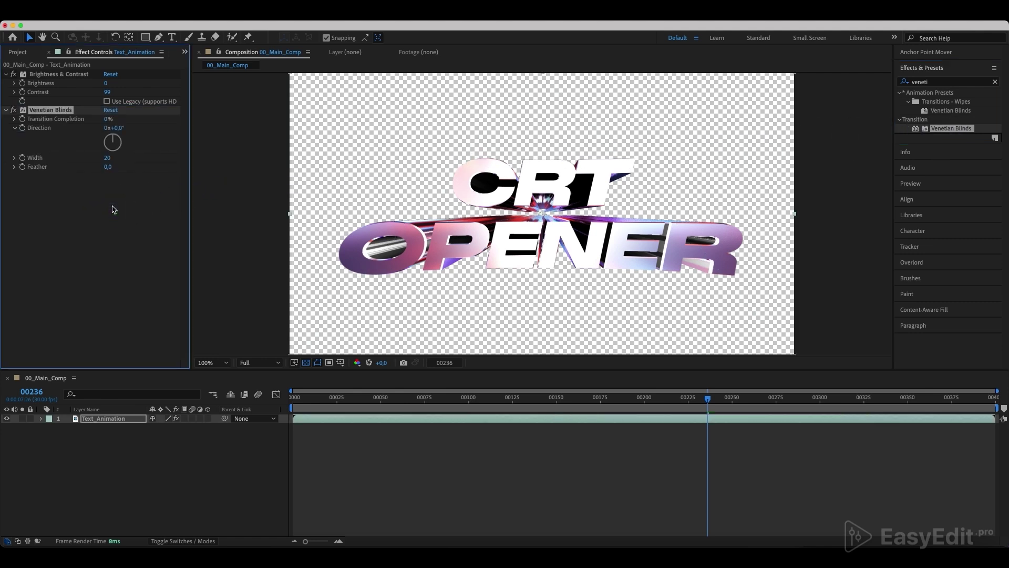
{"action": "left_click", "coordinate": [108, 119]}
{"action": "type", "text": "77"}
{"action": "key", "text": "Return"}
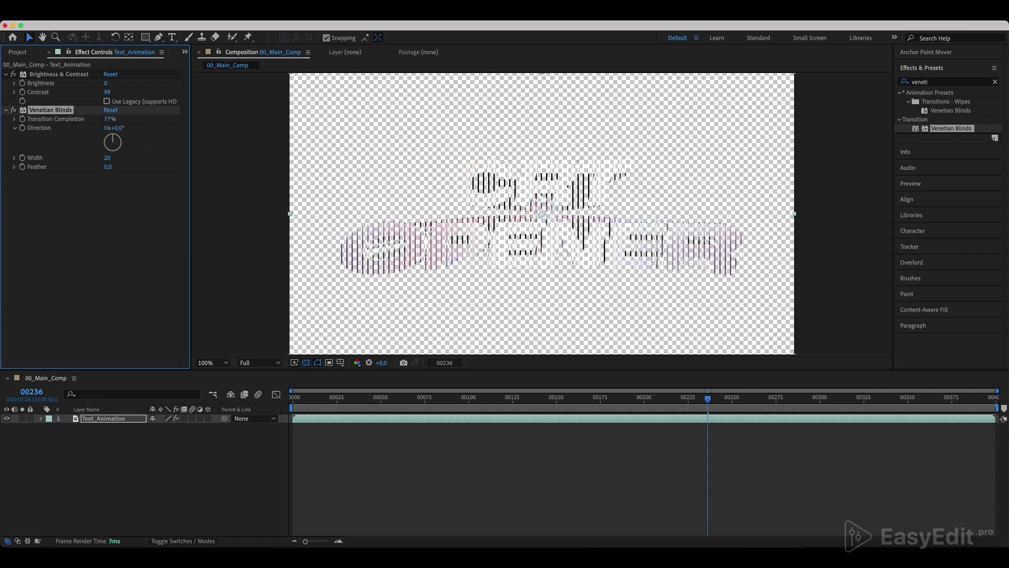
{"action": "left_click", "coordinate": [108, 157]}
{"action": "type", "text": "8"}
{"action": "key", "text": "Return"}
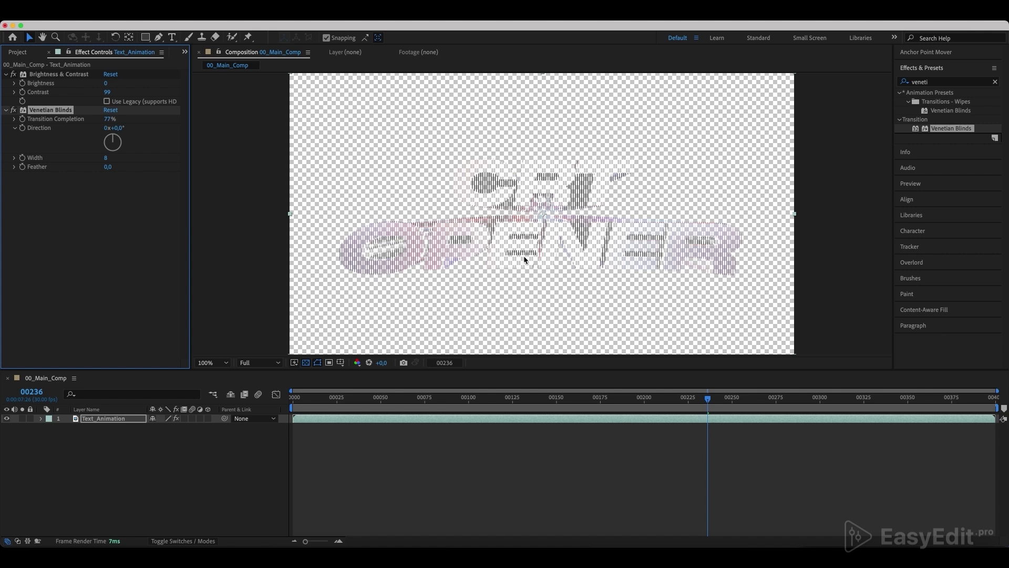
Duplicate the Venetian Blinds and set the copy's Direction to 90° and Width to 4.
{"action": "left_click", "coordinate": [42, 112]}
{"action": "key", "text": "super+d"}
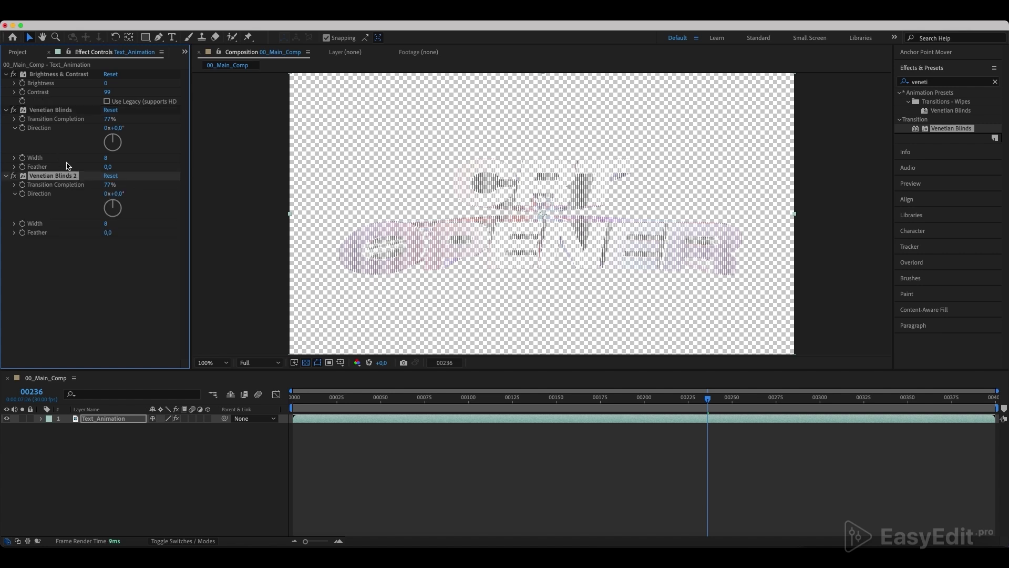
{"action": "left_click", "coordinate": [116, 194]}
{"action": "type", "text": "90"}
{"action": "key", "text": "Return"}
{"action": "key", "text": "period"}
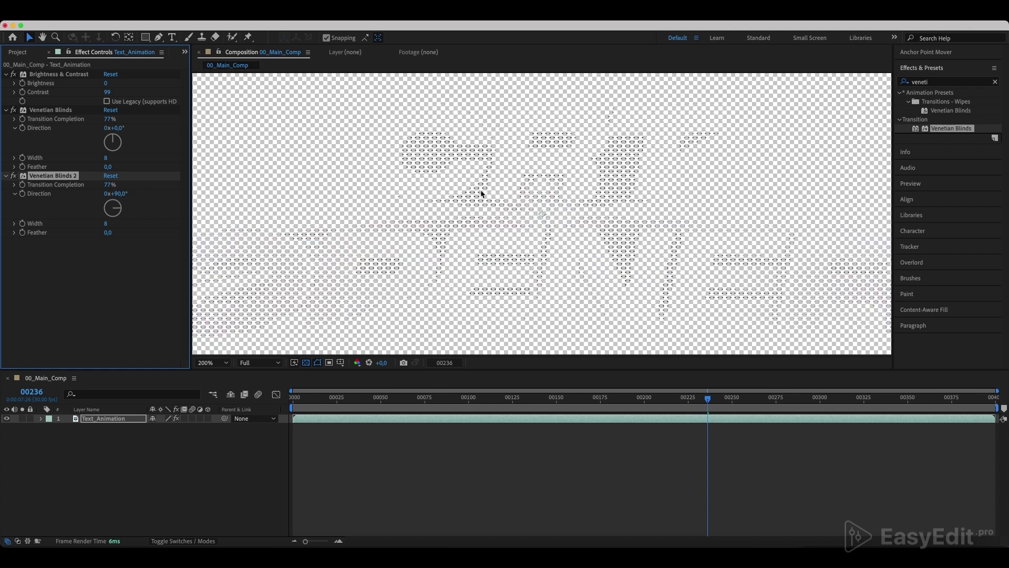
{"action": "left_click", "coordinate": [107, 224]}
{"action": "type", "text": "4"}
{"action": "key", "text": "Return"}
Restore the second blinds' width to 8 and fit the comp against black.
{"action": "key", "text": "super+z"}
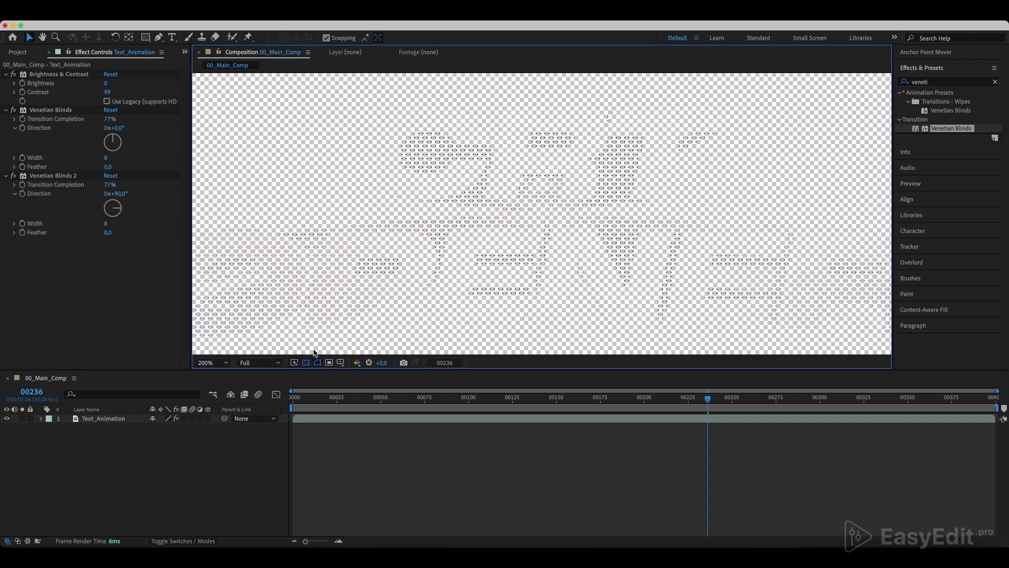
{"action": "left_click", "coordinate": [306, 364]}
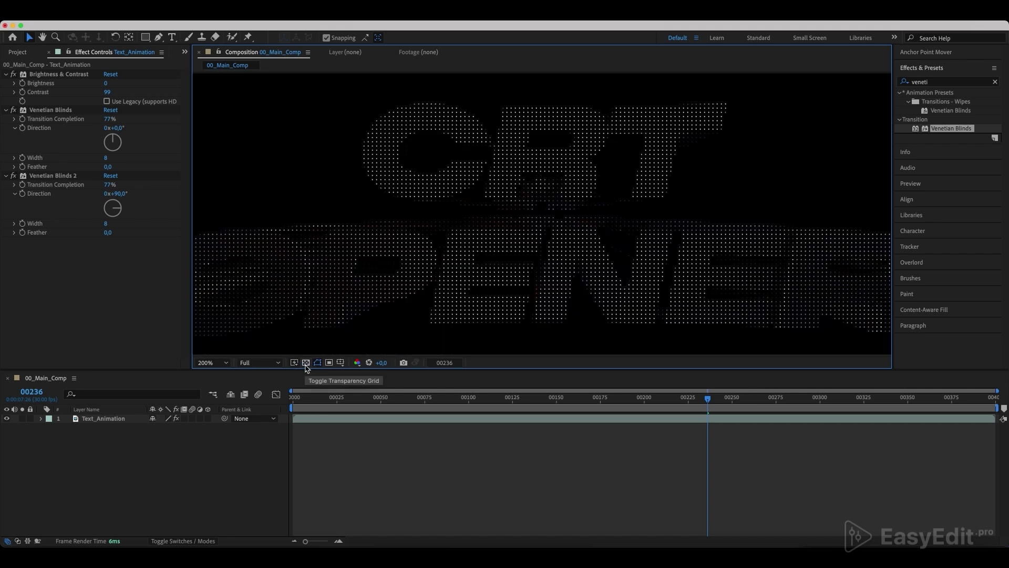
{"action": "left_click", "coordinate": [213, 363]}
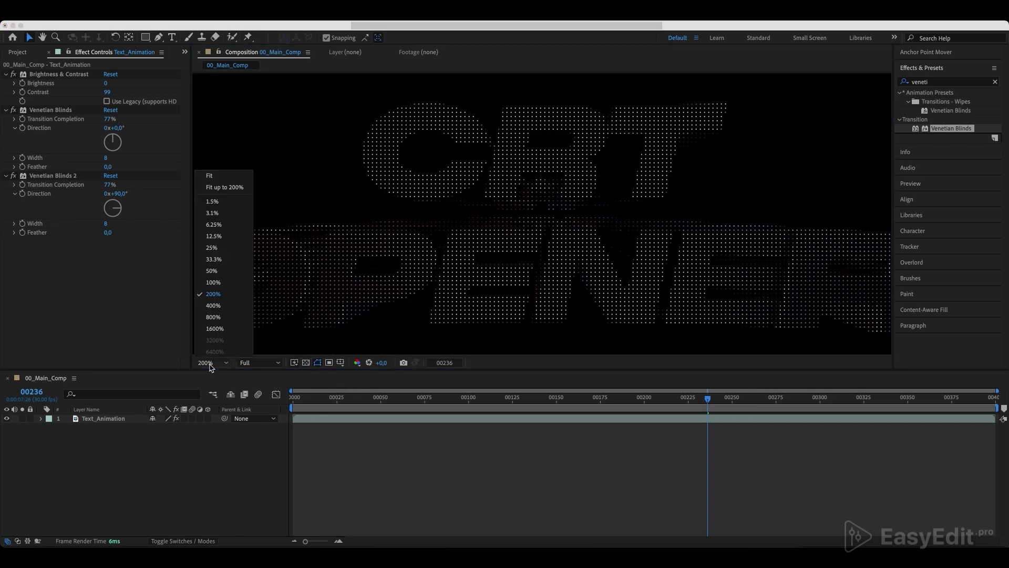
{"action": "left_click", "coordinate": [230, 192]}
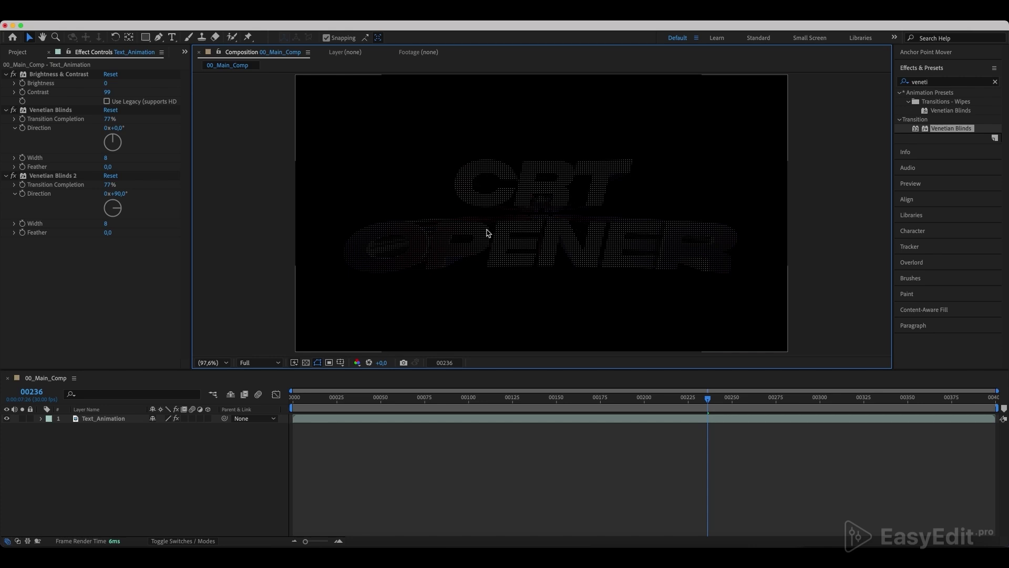
Set the viewer exposure to +10 to brighten the dotted title.
{"action": "left_click", "coordinate": [381, 362]}
{"action": "type", "text": "20"}
{"action": "key", "text": "Return"}
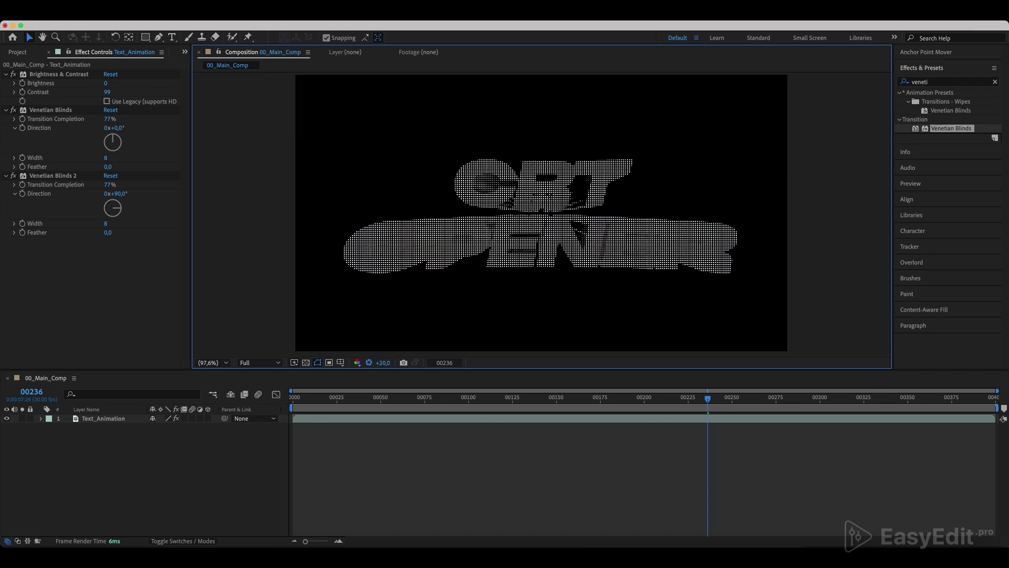
{"action": "left_click", "coordinate": [384, 363]}
{"action": "type", "text": "10"}
{"action": "left_click", "coordinate": [398, 466]}
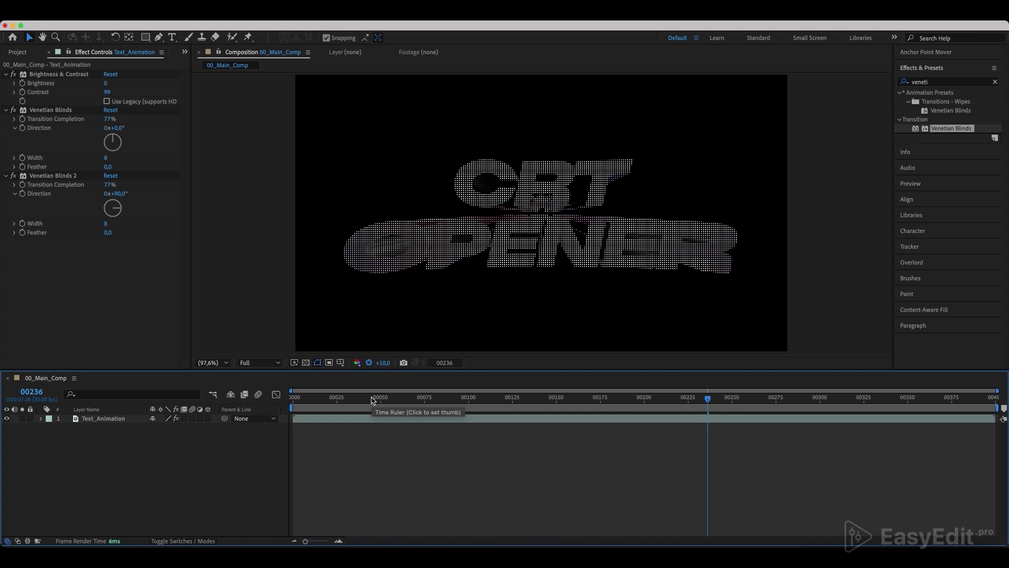
Apply Simple Choker to Text_Animation and set Choke Matte to 0,40.
{"action": "left_click", "coordinate": [924, 82]}
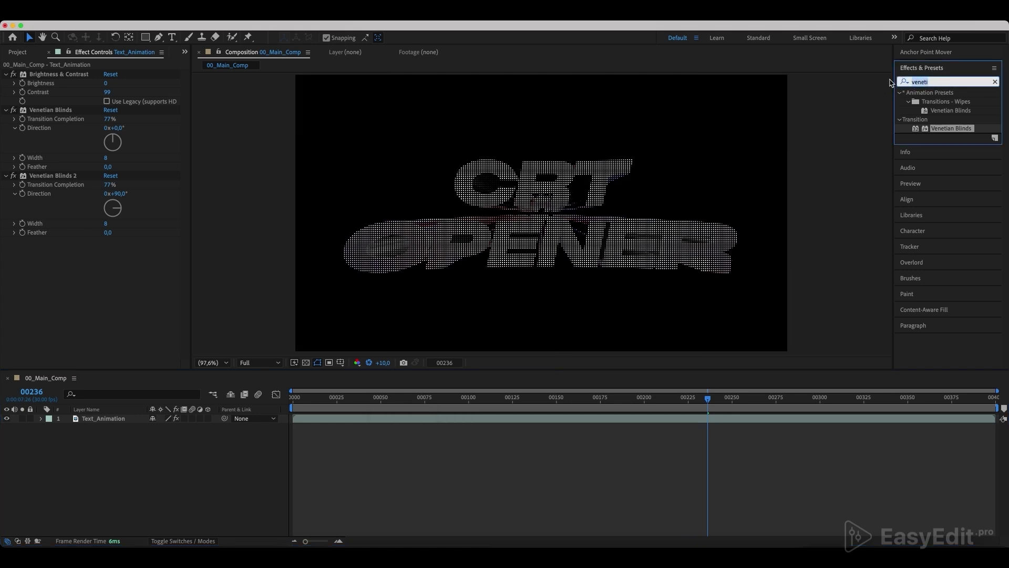
{"action": "type", "text": "simple"}
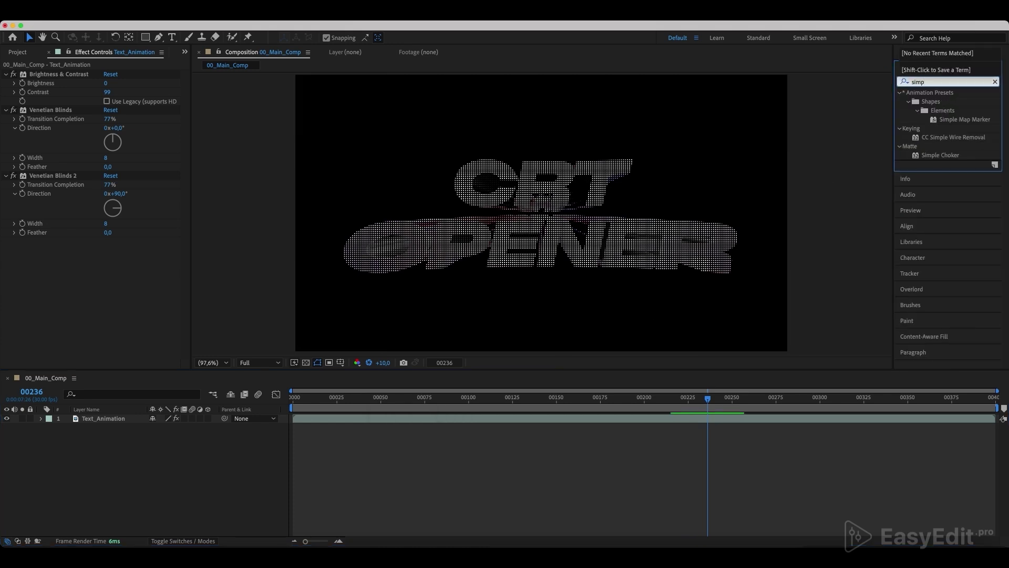
{"action": "left_click", "coordinate": [940, 156]}
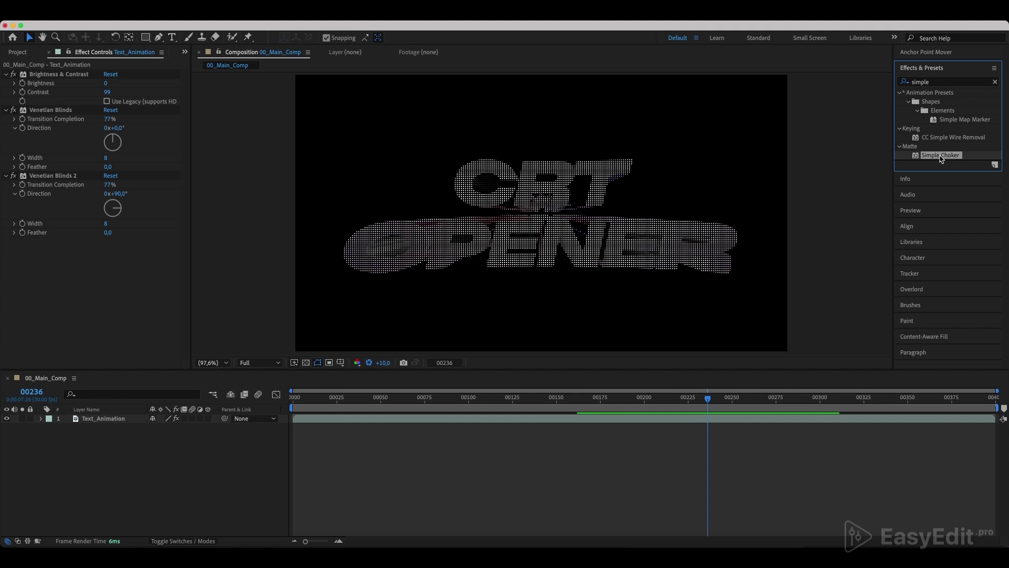
{"action": "left_click_drag", "start_coordinate": [941, 158], "coordinate": [85, 423]}
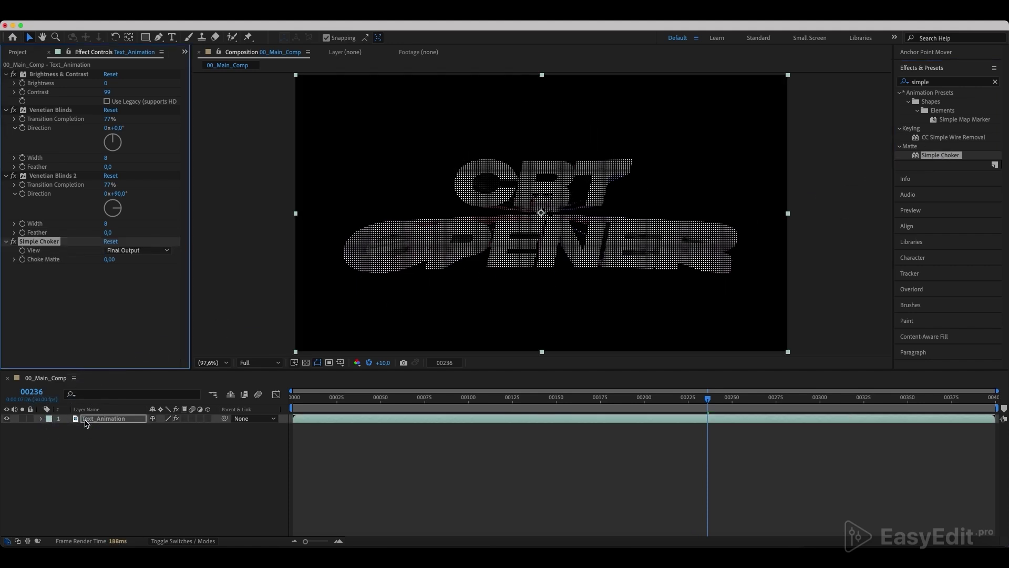
{"action": "left_click", "coordinate": [108, 261]}
{"action": "type", "text": "0"}
{"action": "key", "text": "Return"}
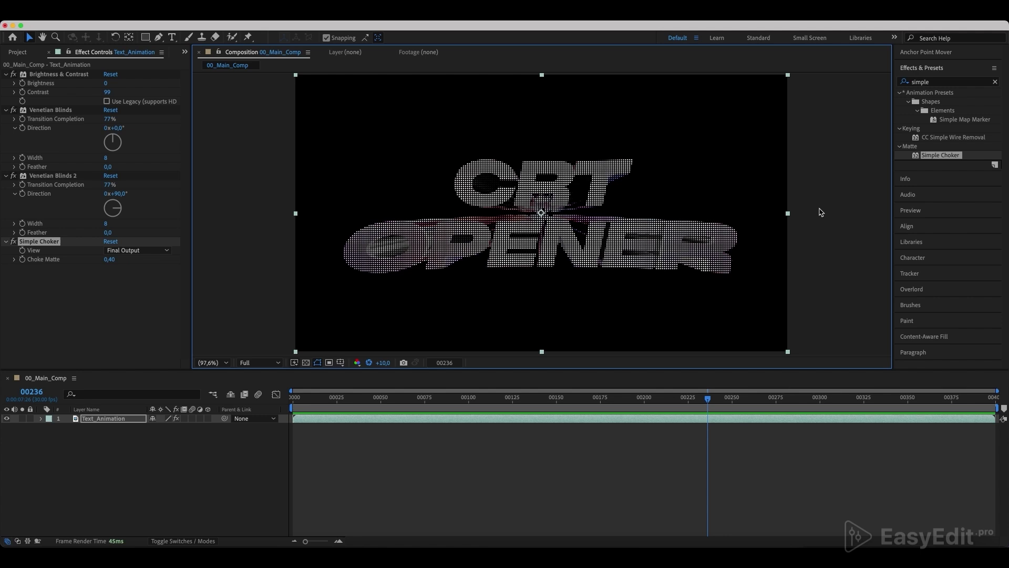
Apply the Wave Warp effect to the Text_Animation layer.
{"action": "left_click", "coordinate": [898, 83]}
{"action": "type", "text": "w"}
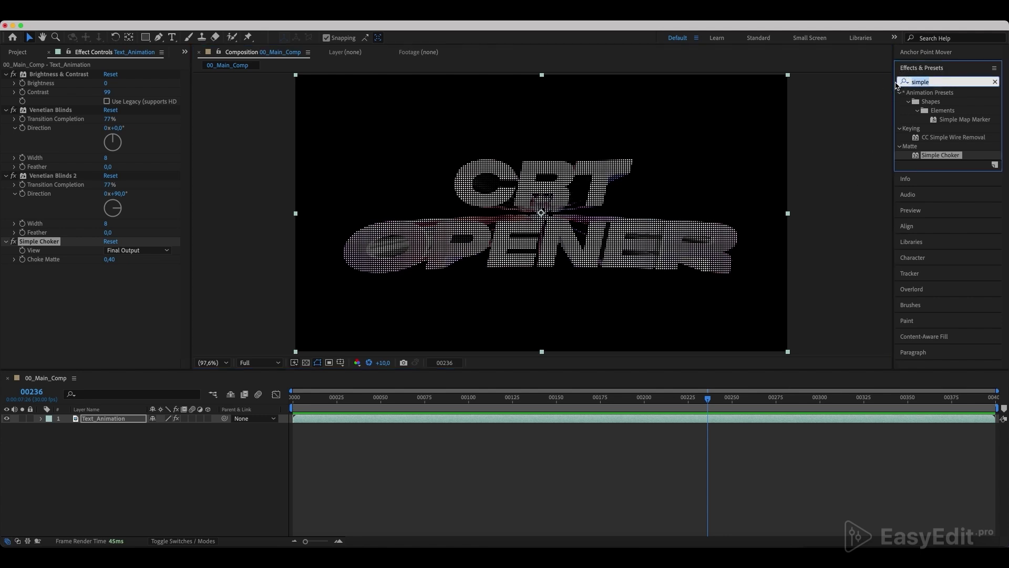
{"action": "type", "text": "ave"}
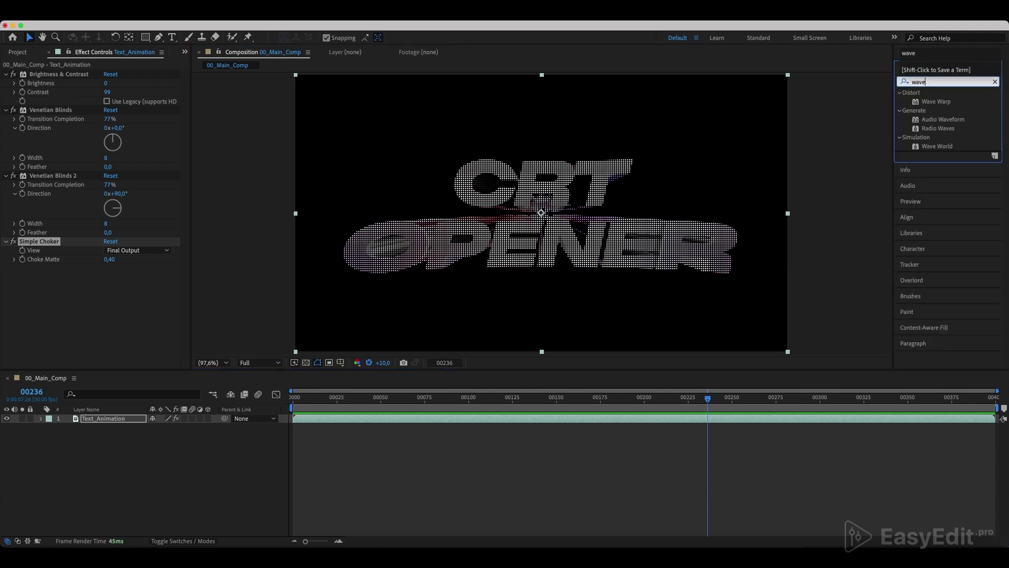
{"action": "left_click", "coordinate": [929, 102]}
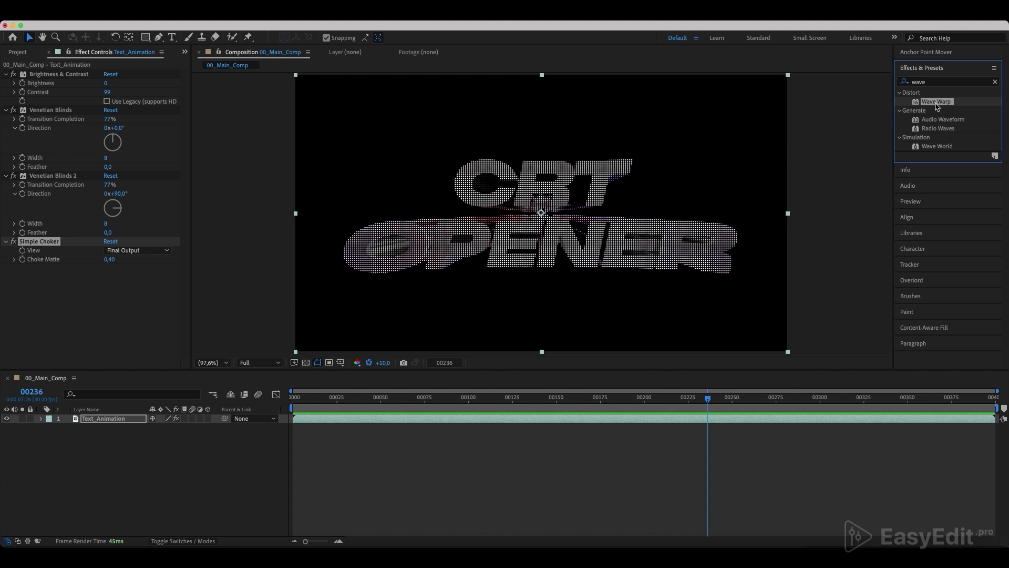
{"action": "left_click_drag", "start_coordinate": [941, 105], "coordinate": [115, 421]}
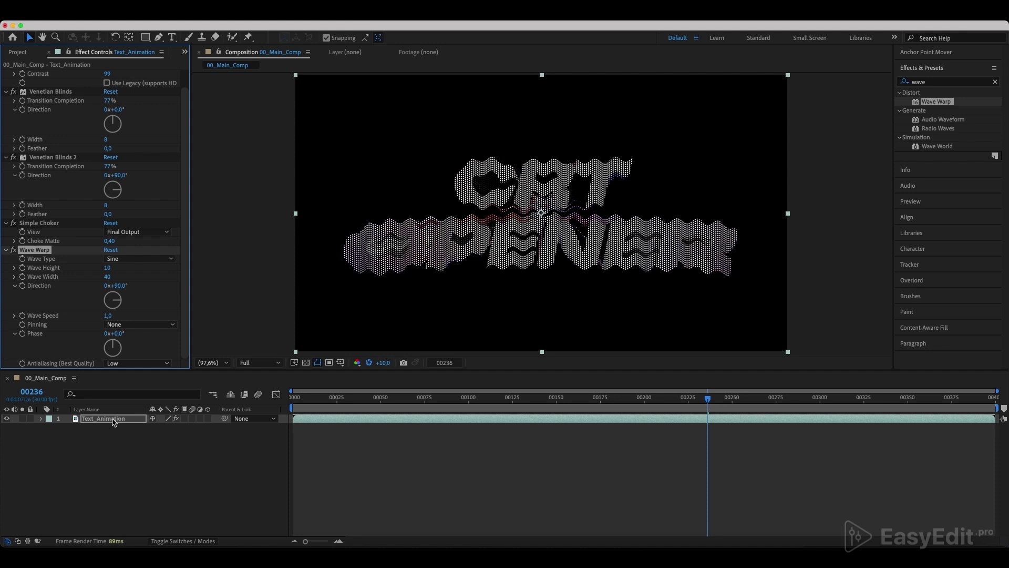
Set Wave Warp to Noise type, Wave Height 6 and Wave Width 1220, then scrub to frame 00197.
{"action": "left_click", "coordinate": [139, 258]}
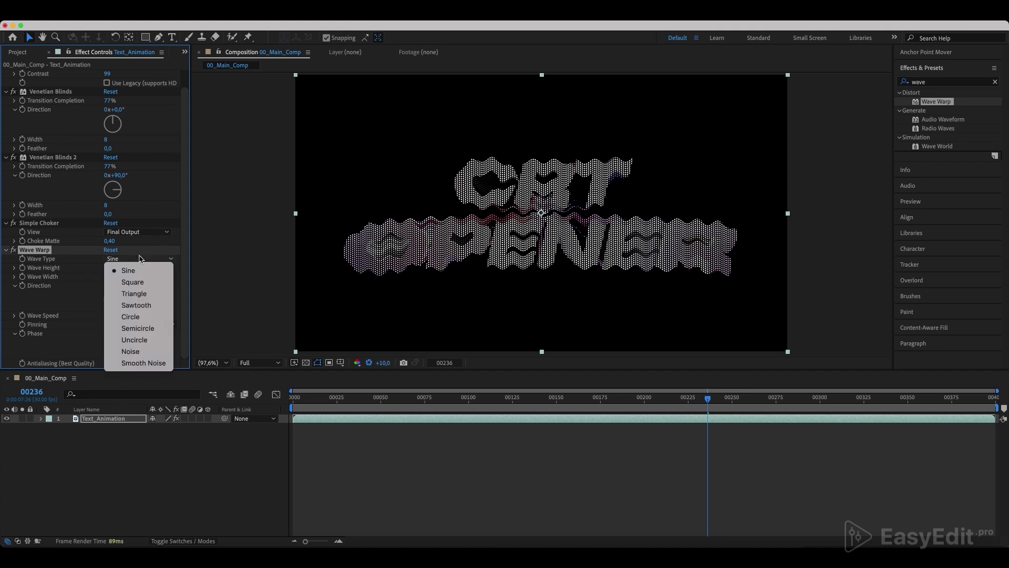
{"action": "left_click", "coordinate": [135, 351]}
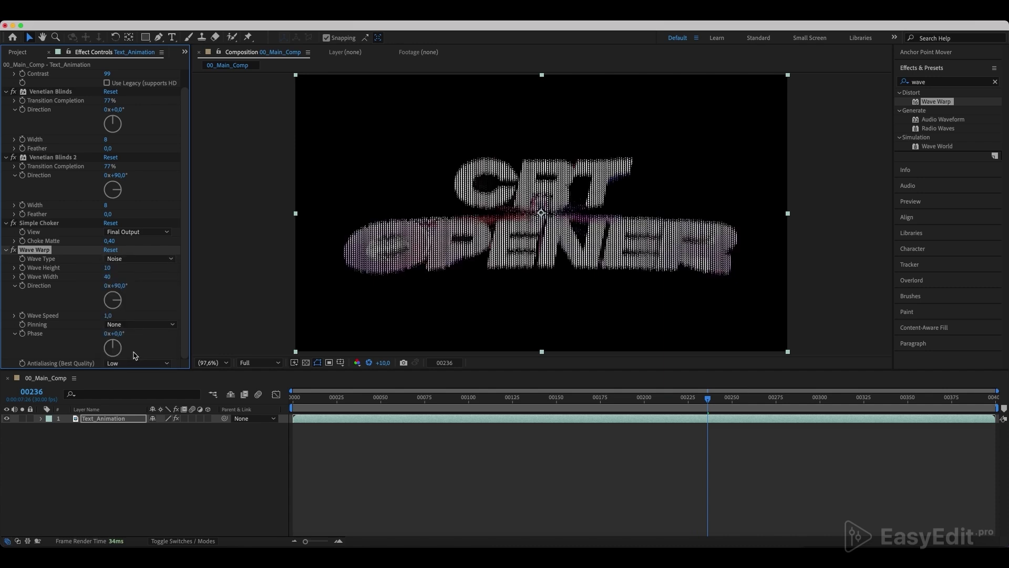
{"action": "left_click", "coordinate": [108, 269]}
{"action": "type", "text": "6"}
{"action": "key", "text": "Return"}
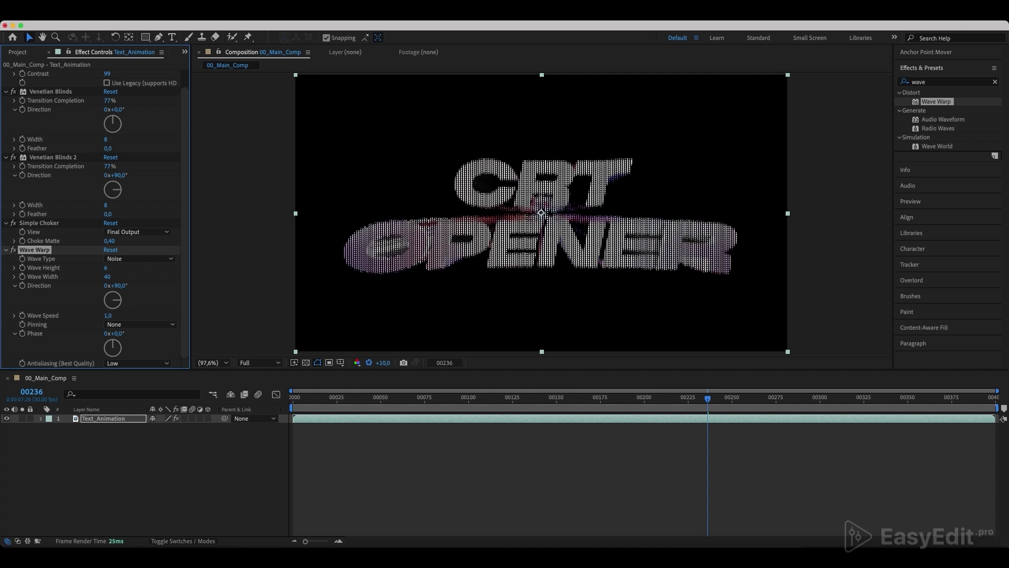
{"action": "left_click", "coordinate": [107, 277]}
{"action": "type", "text": "1220"}
{"action": "key", "text": "Return"}
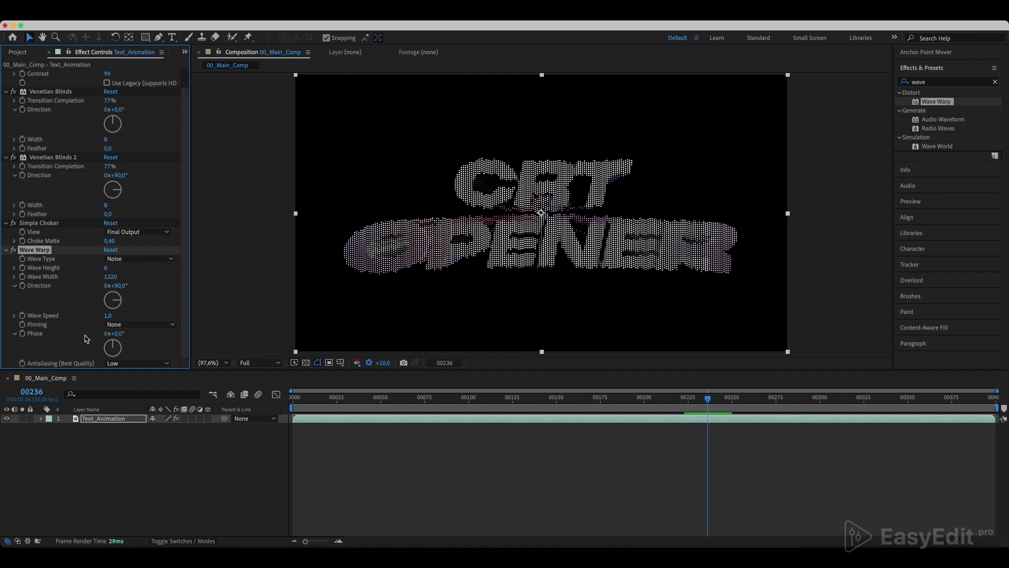
{"action": "mouse_move", "coordinate": [665, 398]}
{"action": "left_mouse_down"}
{"action": "mouse_move", "coordinate": [346, 398]}
{"action": "mouse_move", "coordinate": [647, 399]}
{"action": "left_mouse_up"}
{"action": "left_click", "coordinate": [502, 468]}
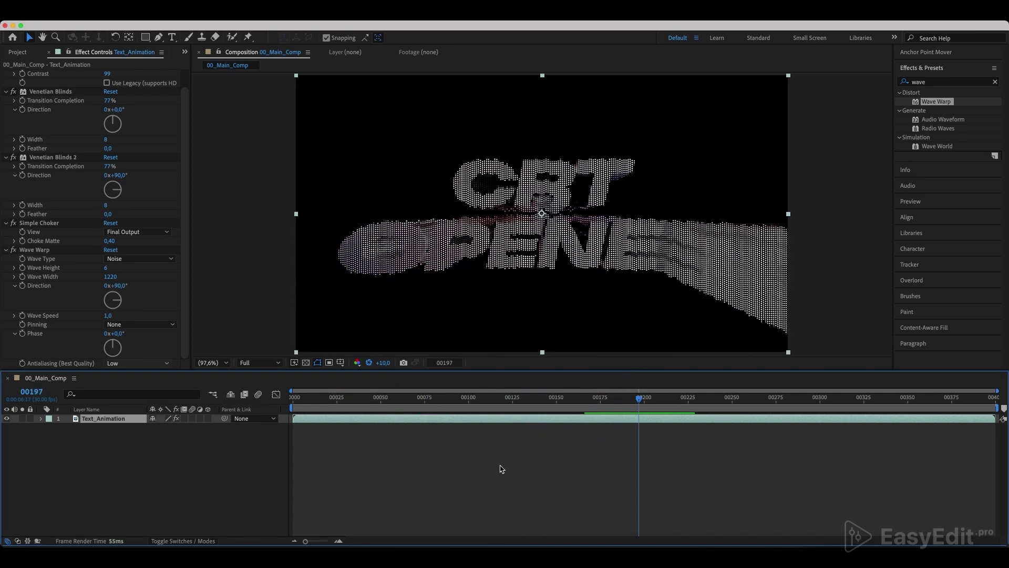
Apply Glow to the title with Threshold 5%, Radius 17 and Intensity 2.
{"action": "left_click", "coordinate": [938, 82]}
{"action": "type", "text": "glow"}
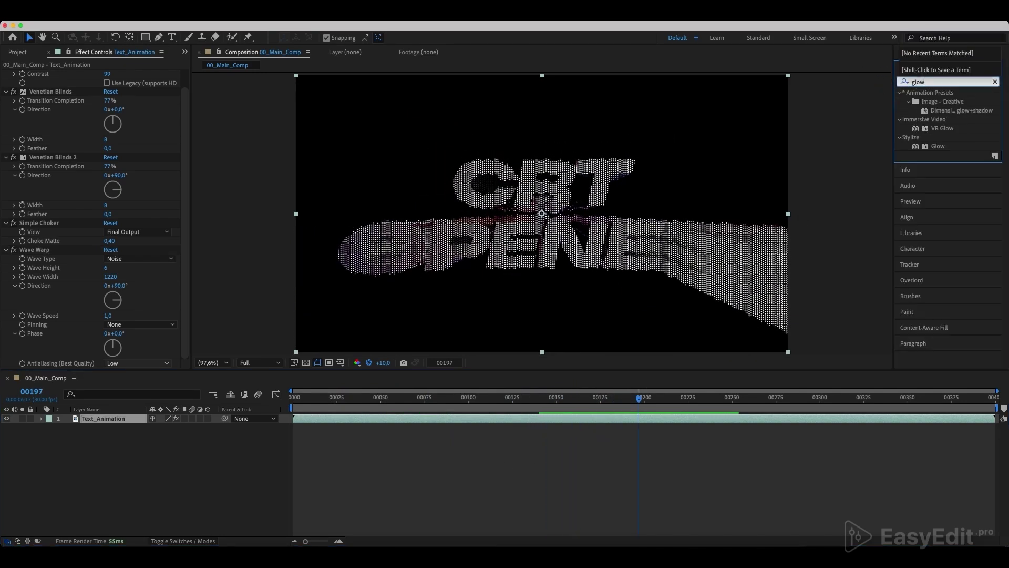
{"action": "left_click_drag", "start_coordinate": [938, 146], "coordinate": [101, 420]}
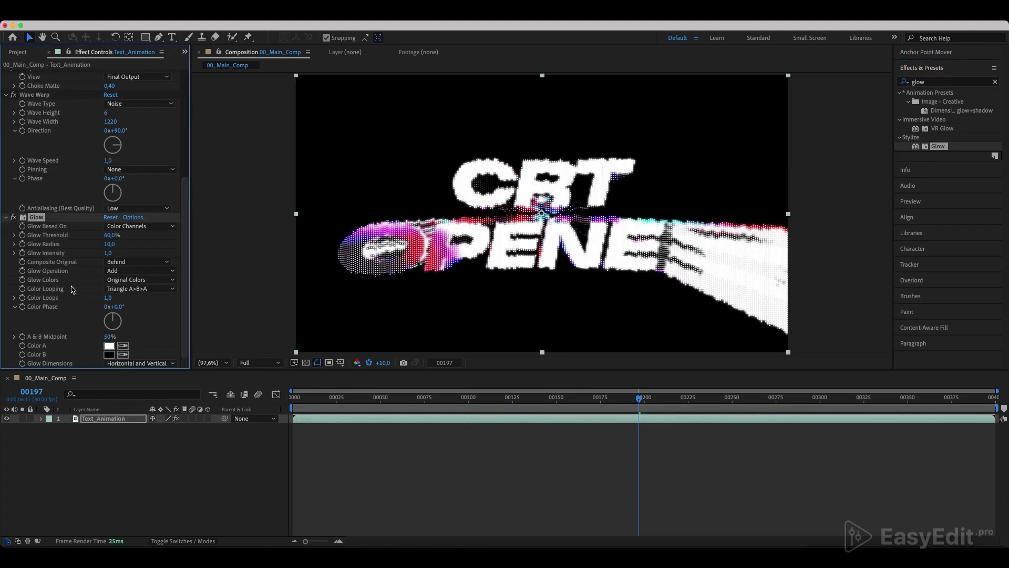
{"action": "left_click", "coordinate": [110, 235]}
{"action": "type", "text": "5"}
{"action": "key", "text": "Return"}
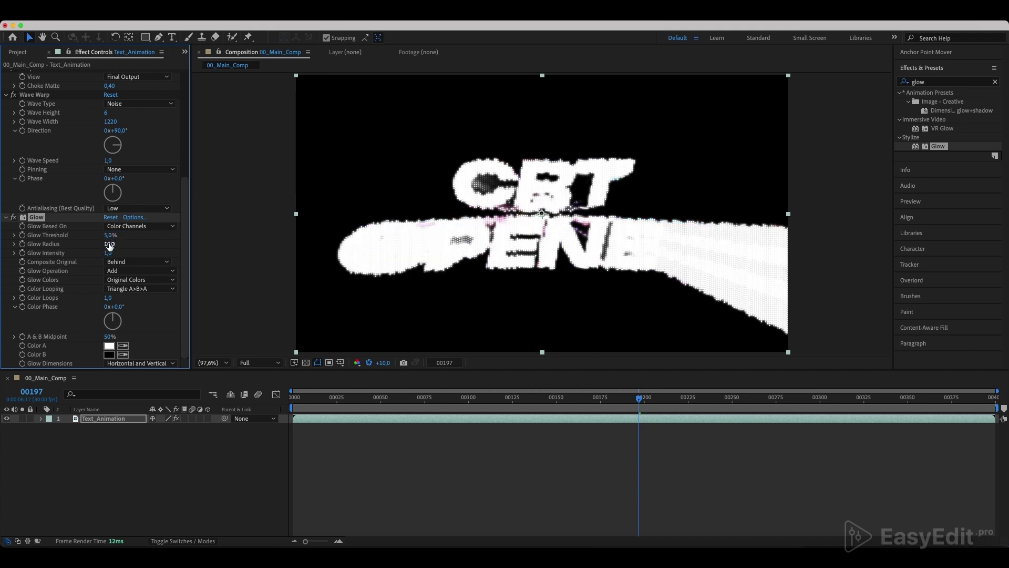
{"action": "left_click", "coordinate": [110, 244]}
{"action": "type", "text": "17"}
{"action": "key", "text": "Return"}
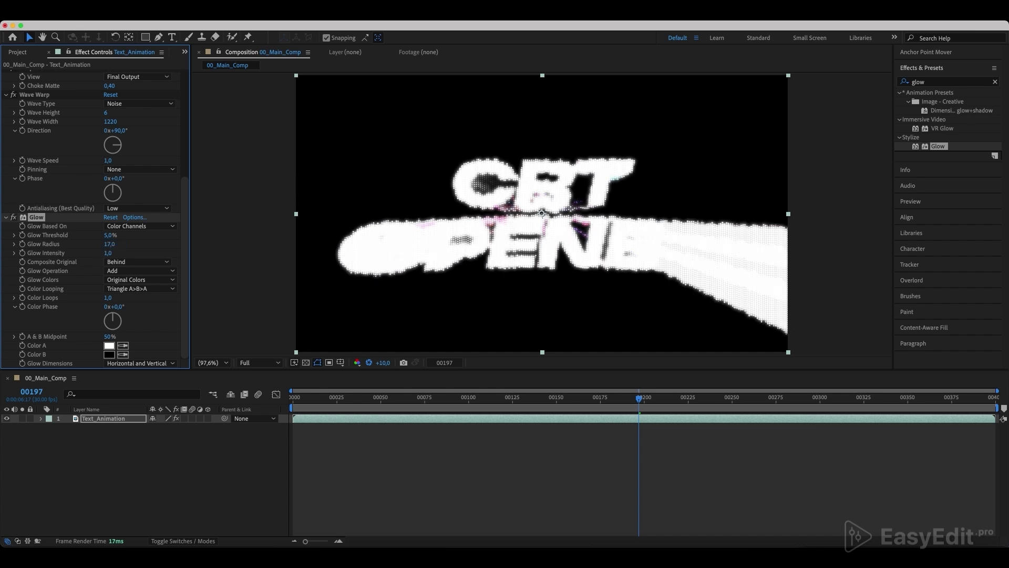
{"action": "left_click", "coordinate": [108, 253]}
{"action": "type", "text": "2"}
{"action": "key", "text": "Return"}
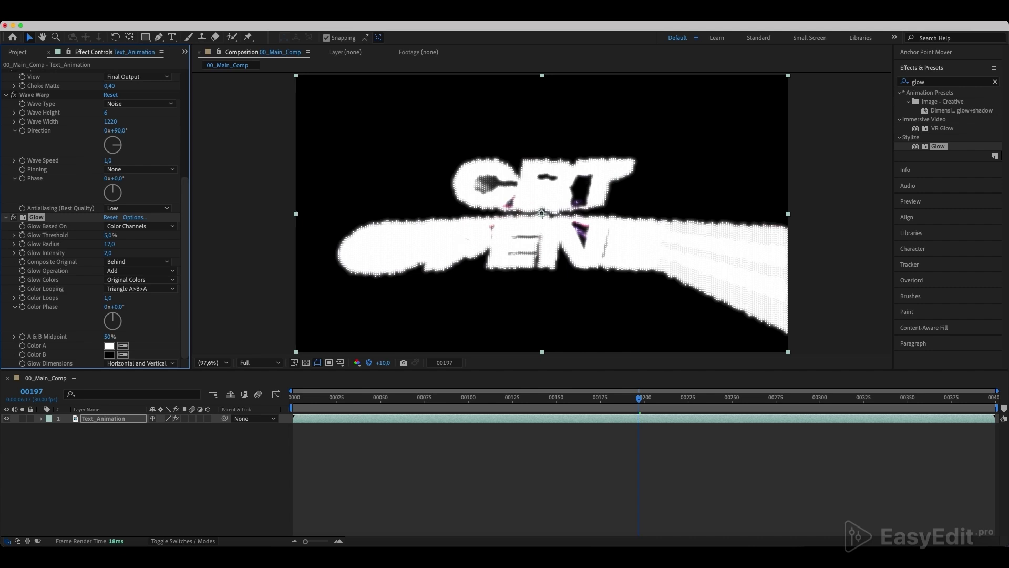
Set Glow Colors to A & B Colors and Color Looping to Sawtooth B>A.
{"action": "left_click", "coordinate": [122, 281]}
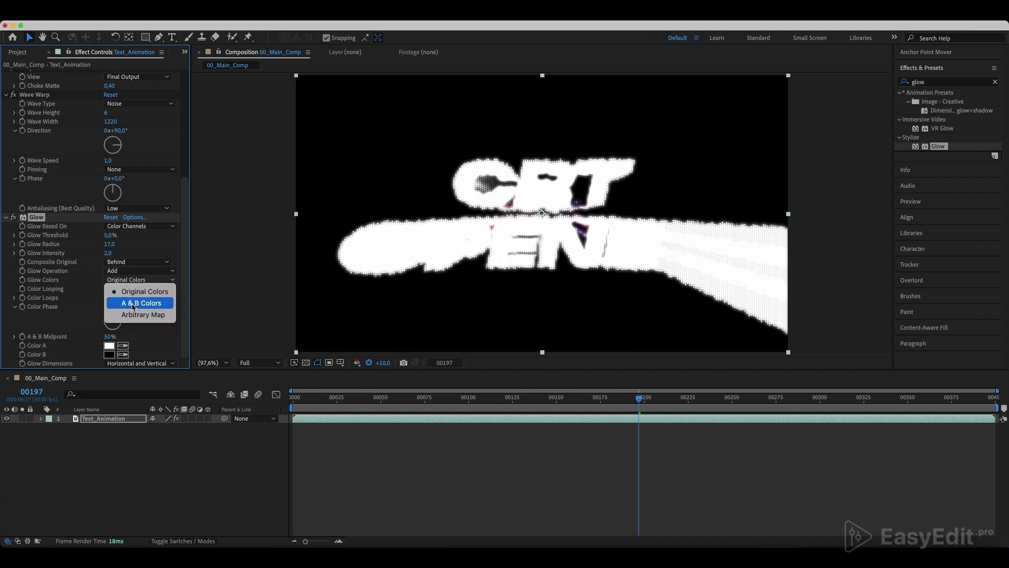
{"action": "left_click", "coordinate": [133, 303]}
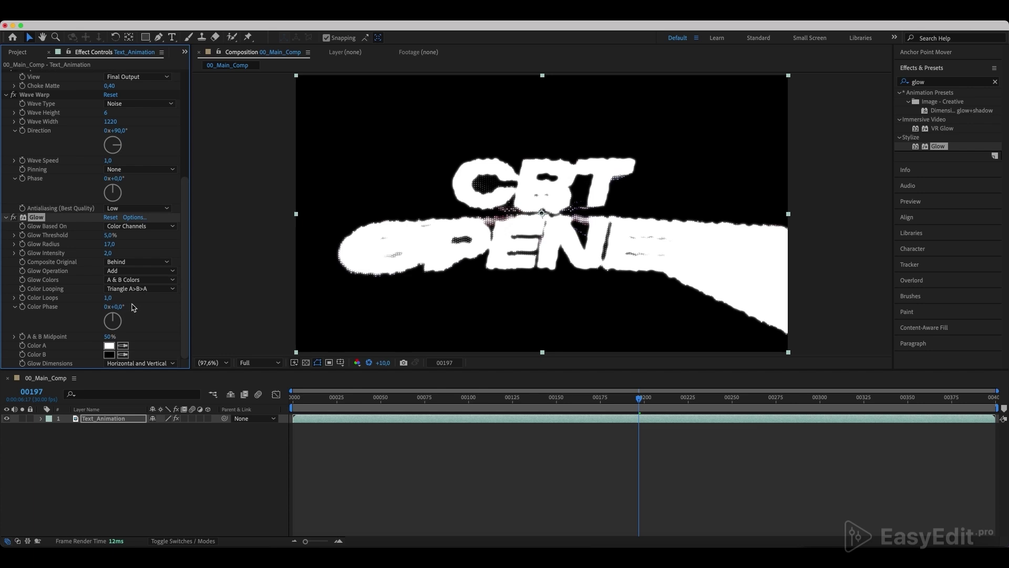
{"action": "left_click", "coordinate": [138, 289]}
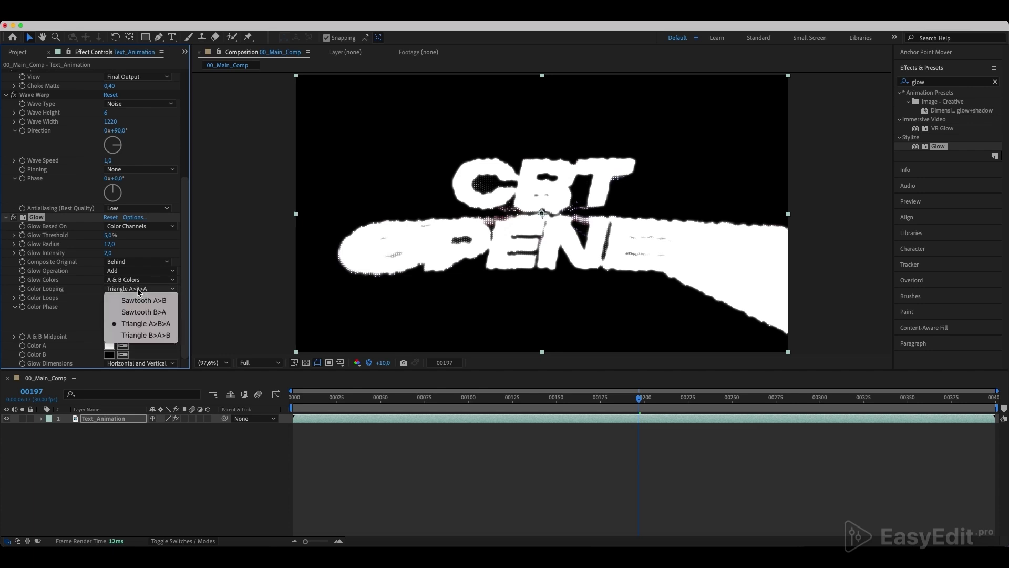
{"action": "left_click", "coordinate": [142, 316]}
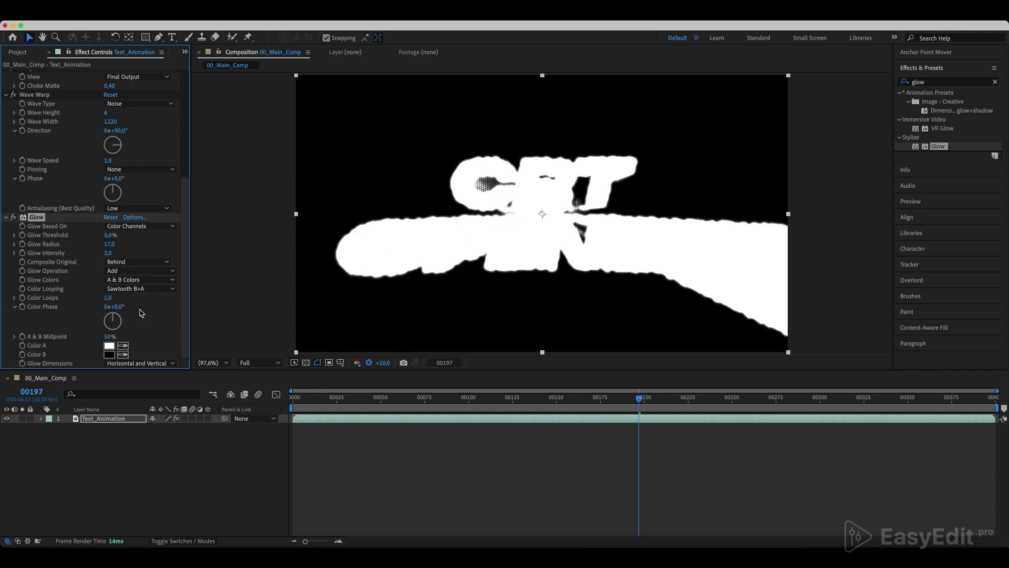
Set Glow Color A to blue 2335EE, keep Color B black, and reset the viewer exposure.
{"action": "left_click", "coordinate": [109, 346]}
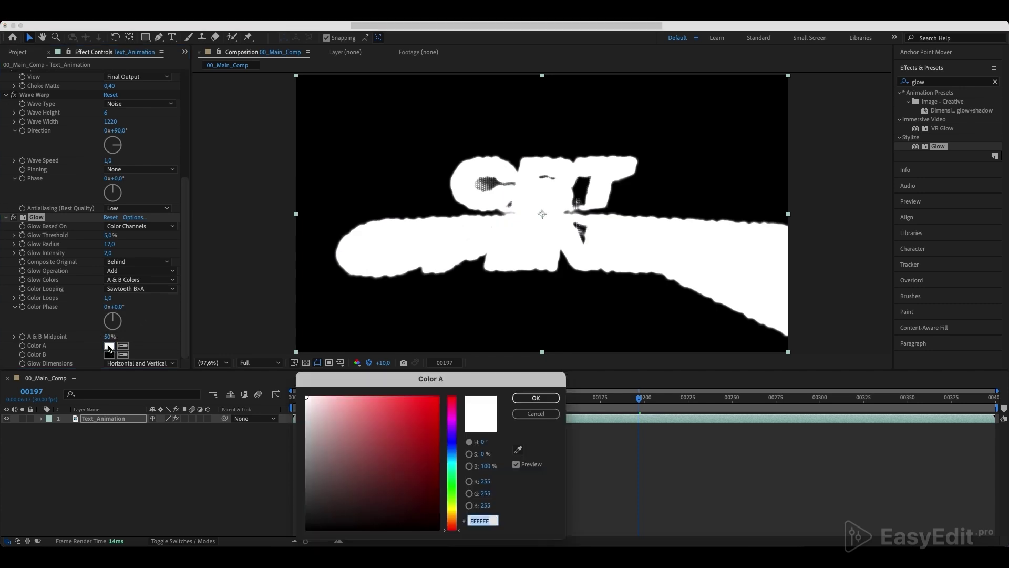
{"action": "type", "text": "2A2AFF"}
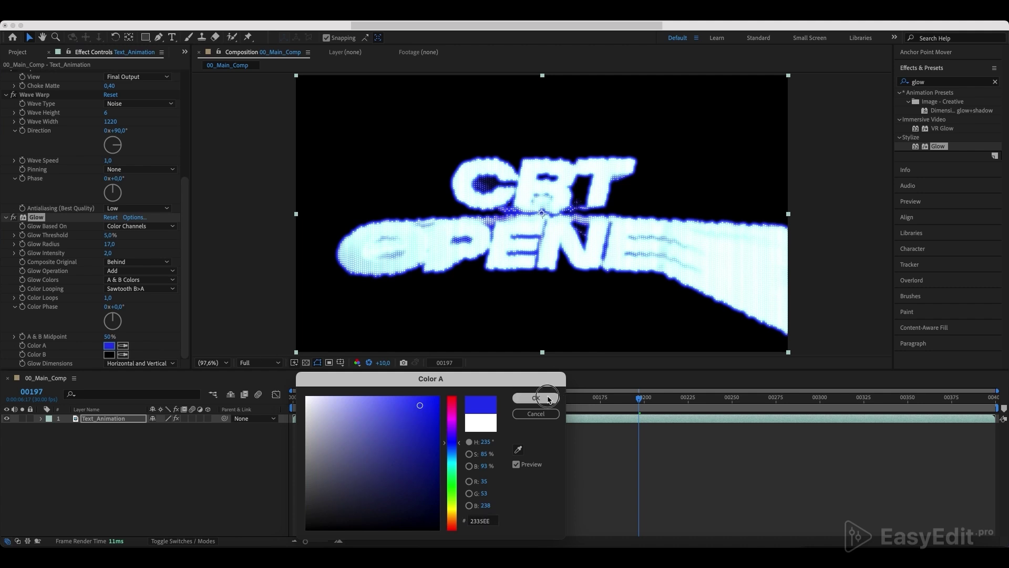
{"action": "left_click", "coordinate": [550, 399]}
{"action": "left_click", "coordinate": [109, 355]}
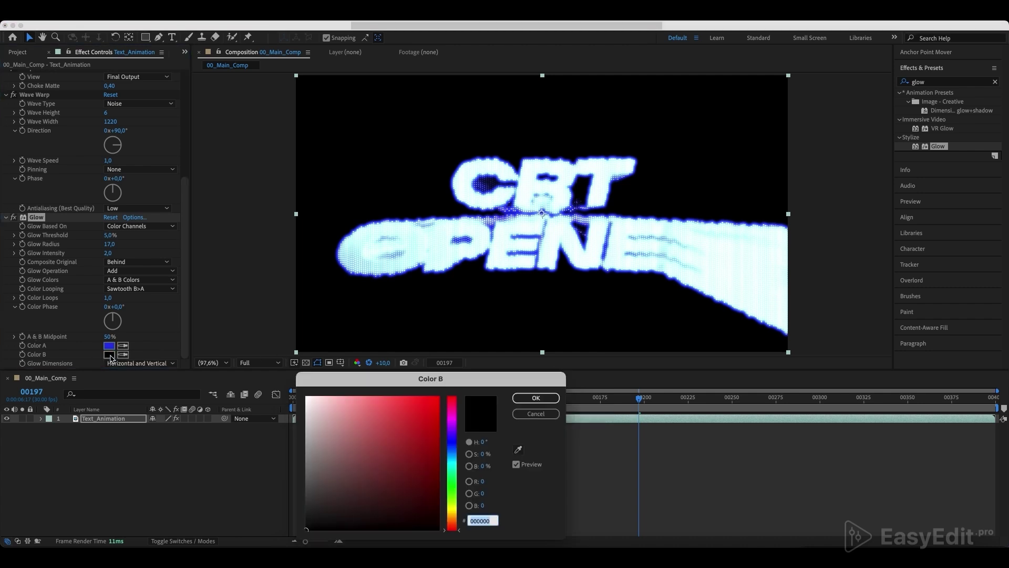
{"action": "left_click", "coordinate": [537, 398]}
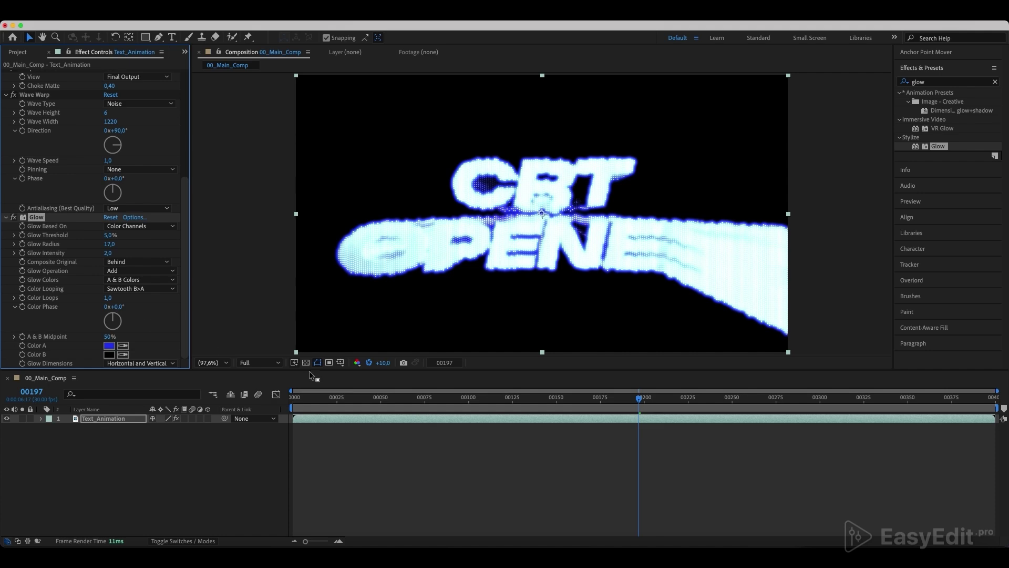
{"action": "left_click", "coordinate": [370, 363]}
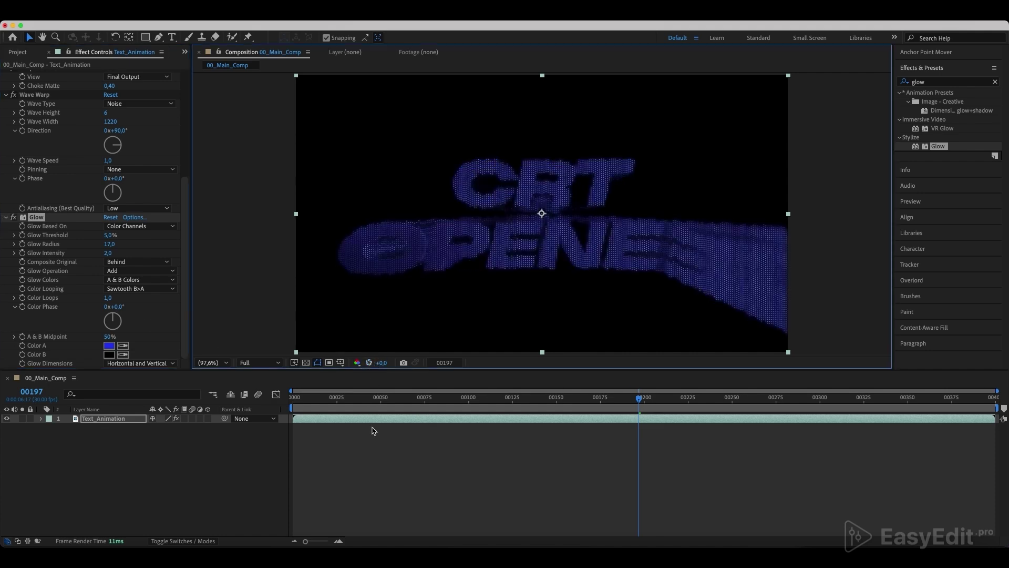
{"action": "left_click", "coordinate": [375, 435]}
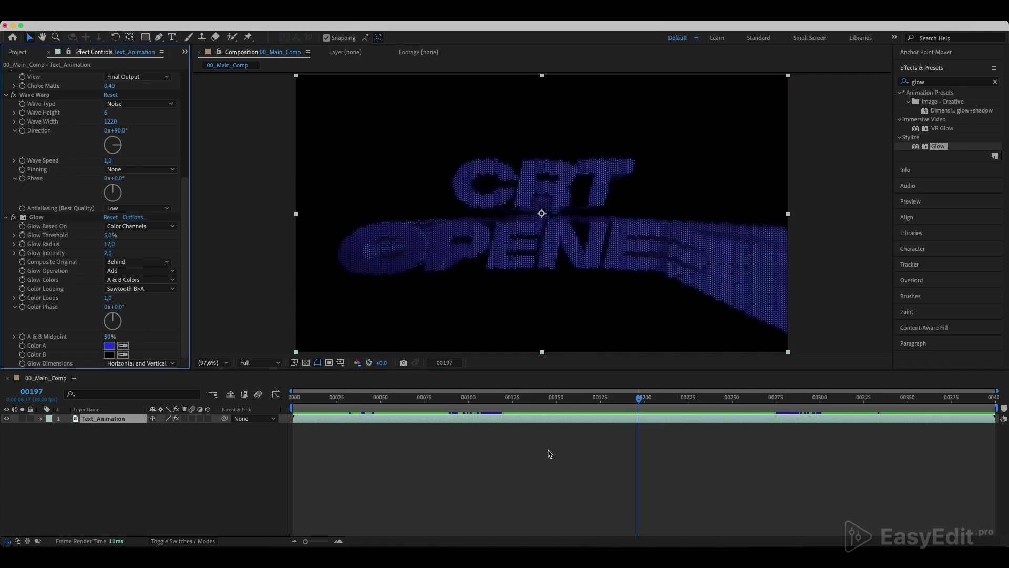
Apply Levels (Individual Controls) to Text_Animation and set RGB Input White to 150.
{"action": "left_click", "coordinate": [930, 83]}
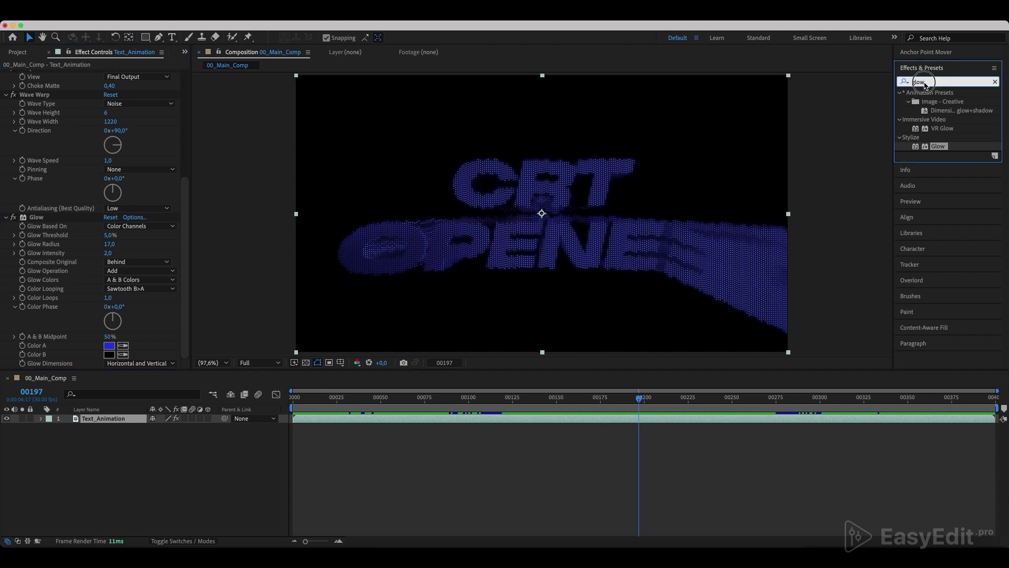
{"action": "type", "text": "levels"}
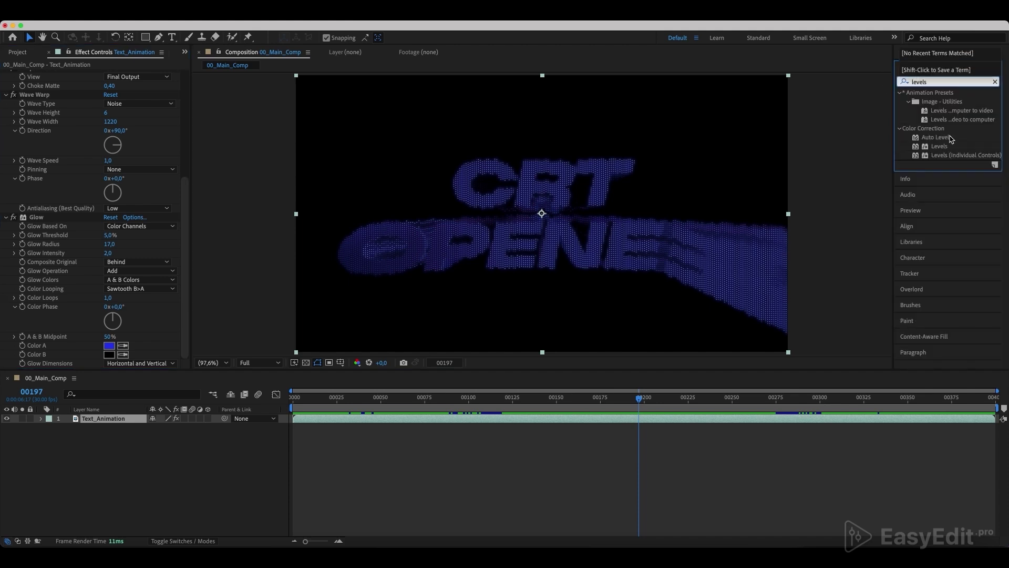
{"action": "left_click", "coordinate": [956, 155]}
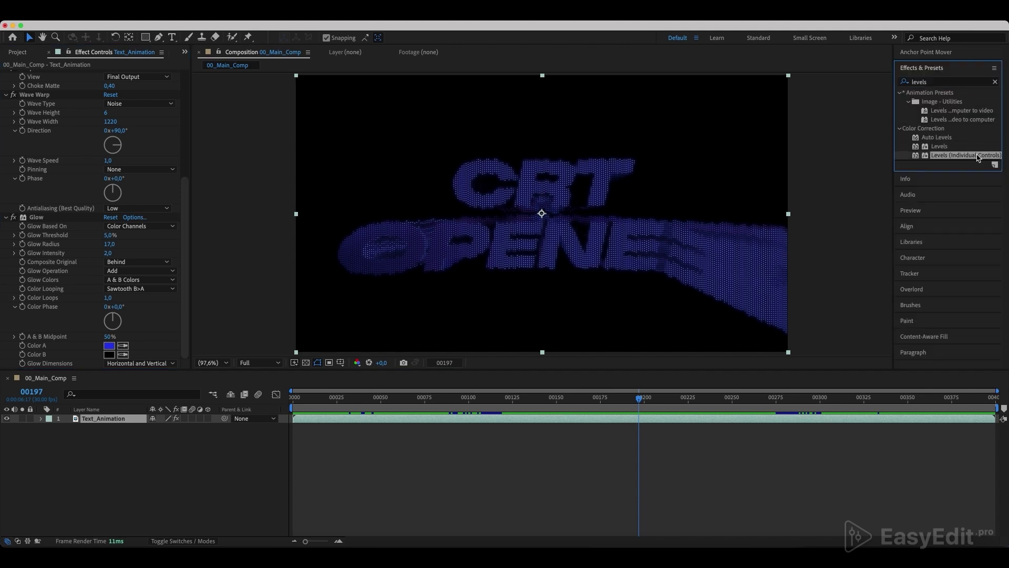
{"action": "left_click_drag", "start_coordinate": [960, 157], "coordinate": [99, 423]}
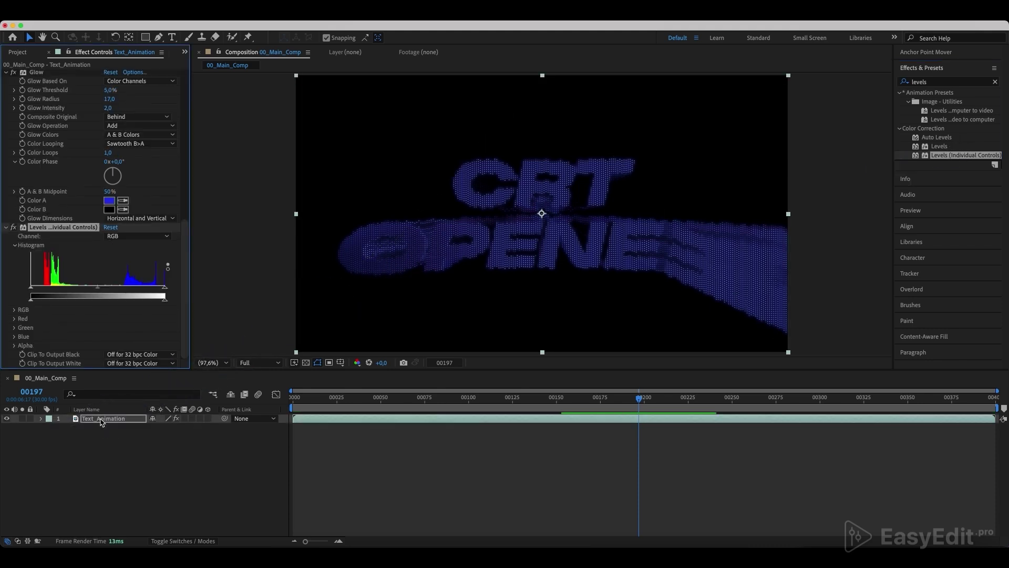
{"action": "left_click", "coordinate": [14, 310]}
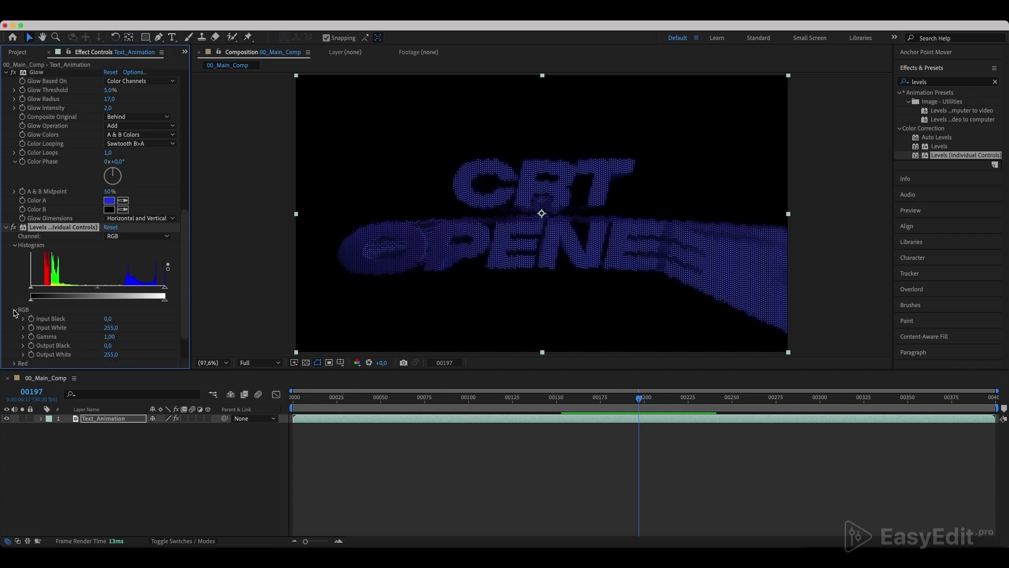
{"action": "left_click", "coordinate": [111, 327]}
{"action": "type", "text": "150"}
{"action": "key", "text": "Return"}
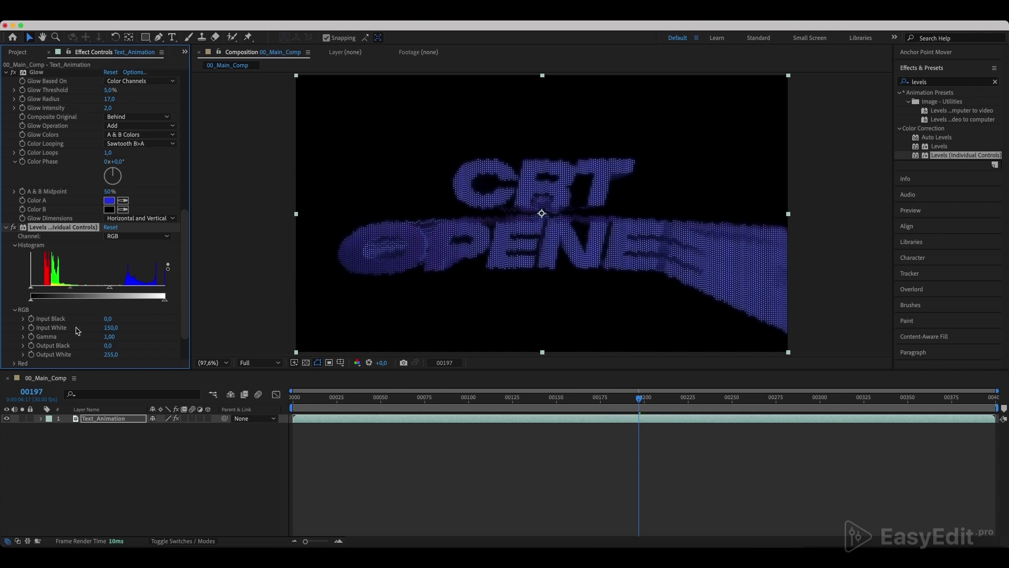
Set the Red channel Input White to 385.
{"action": "left_click", "coordinate": [16, 310]}
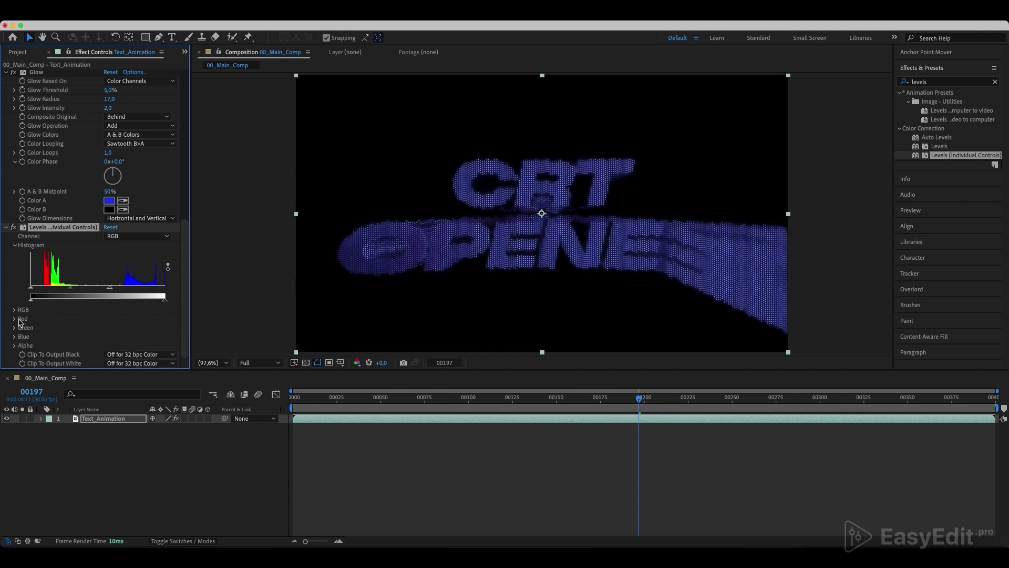
{"action": "left_click", "coordinate": [15, 320]}
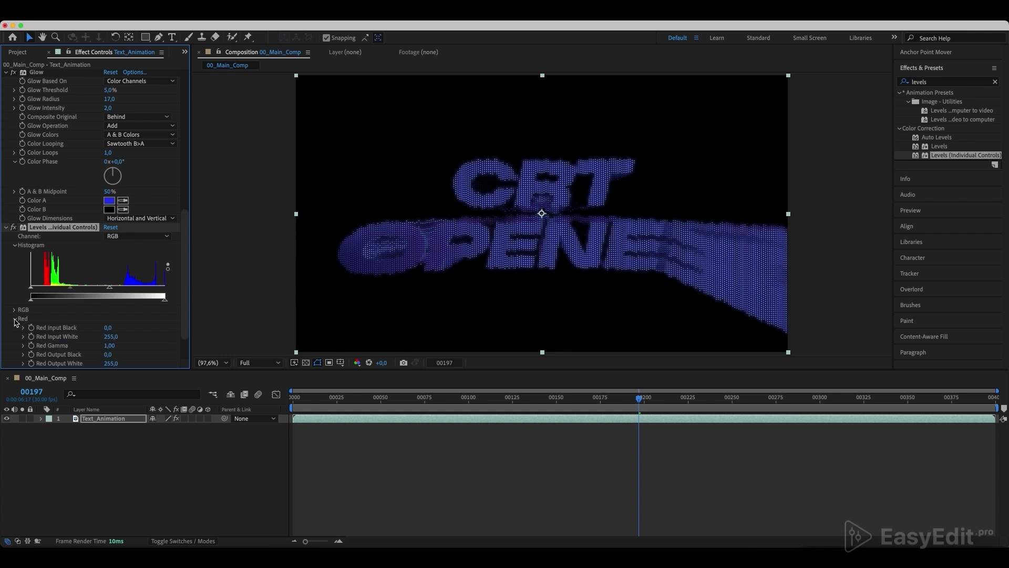
{"action": "scroll", "coordinate": [16, 321], "scroll_direction": "down", "scroll_amount": 2}
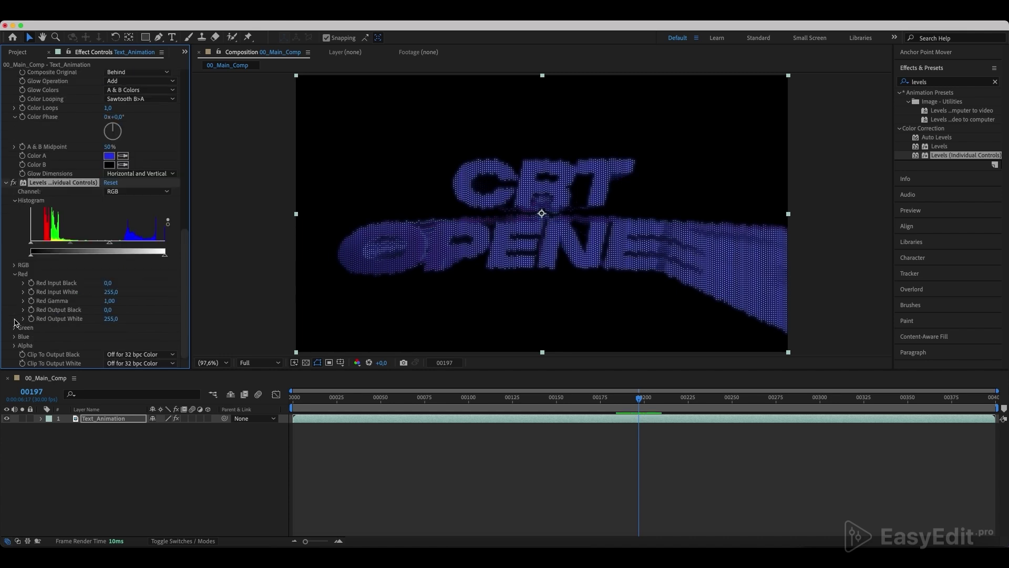
{"action": "left_click", "coordinate": [109, 292]}
{"action": "type", "text": "38"}
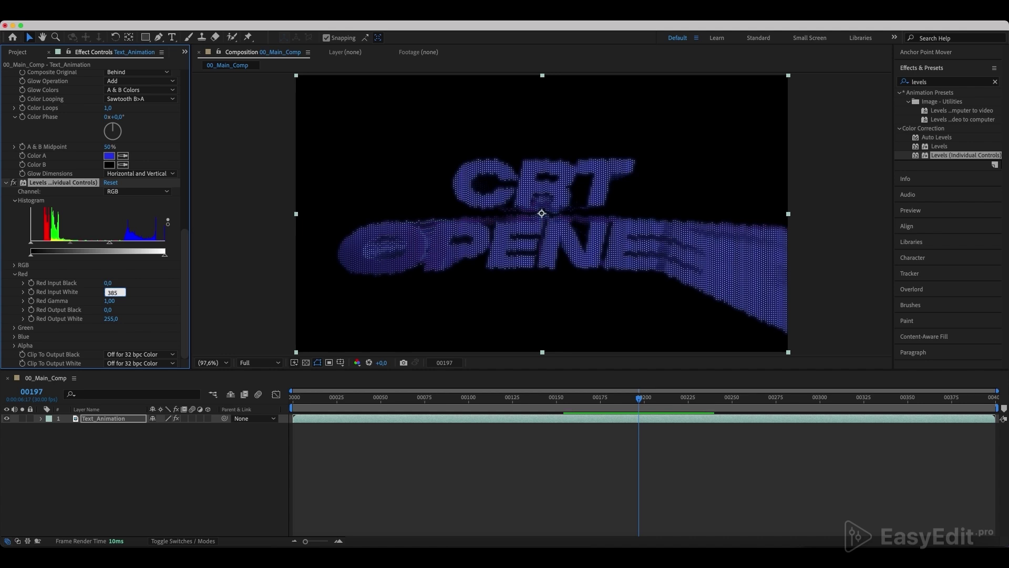
{"action": "type", "text": "5"}
{"action": "key", "text": "Return"}
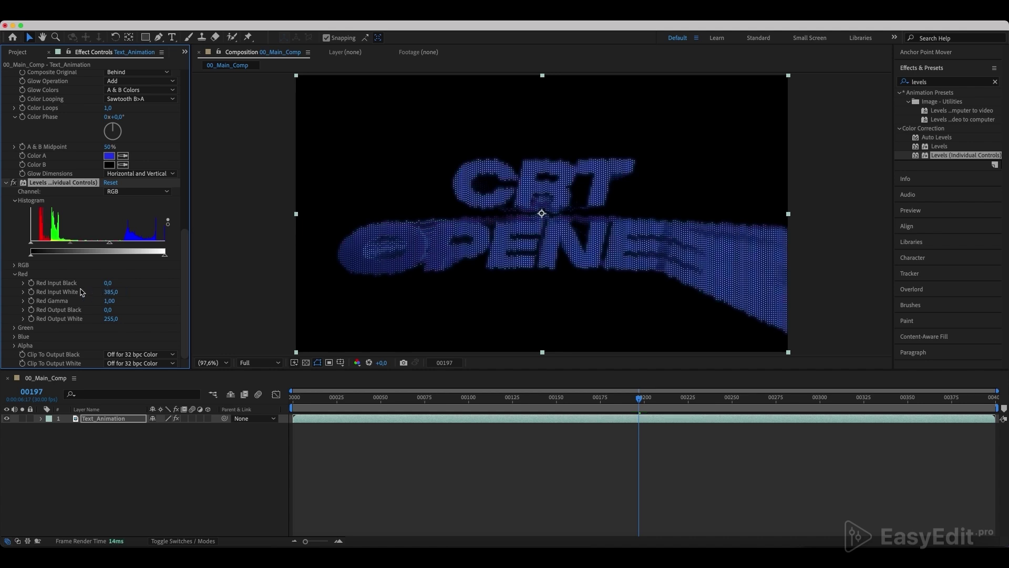
Set Green Input Black to 41 and Blue Input Black to 196.
{"action": "left_click", "coordinate": [15, 274]}
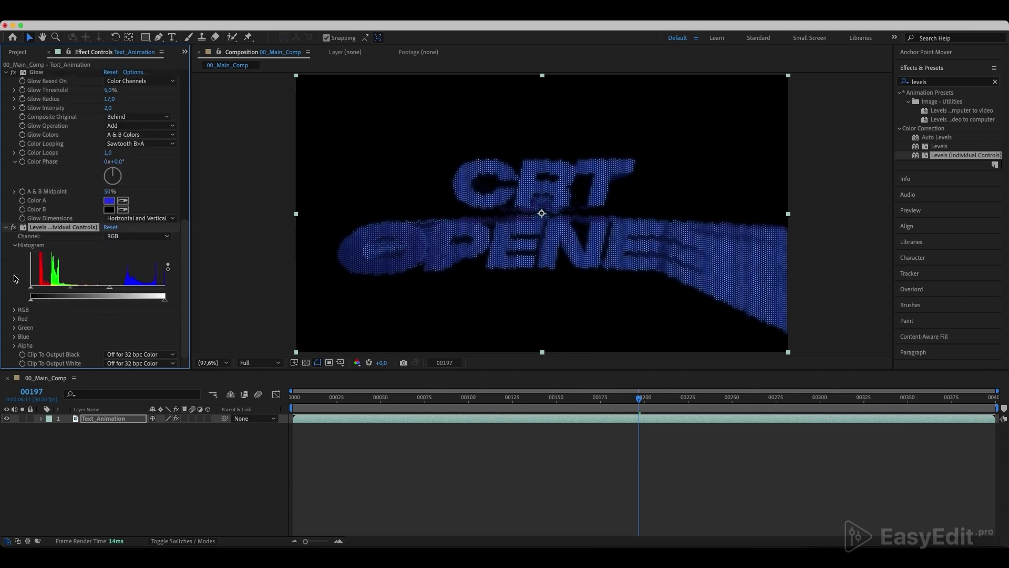
{"action": "left_click", "coordinate": [16, 329]}
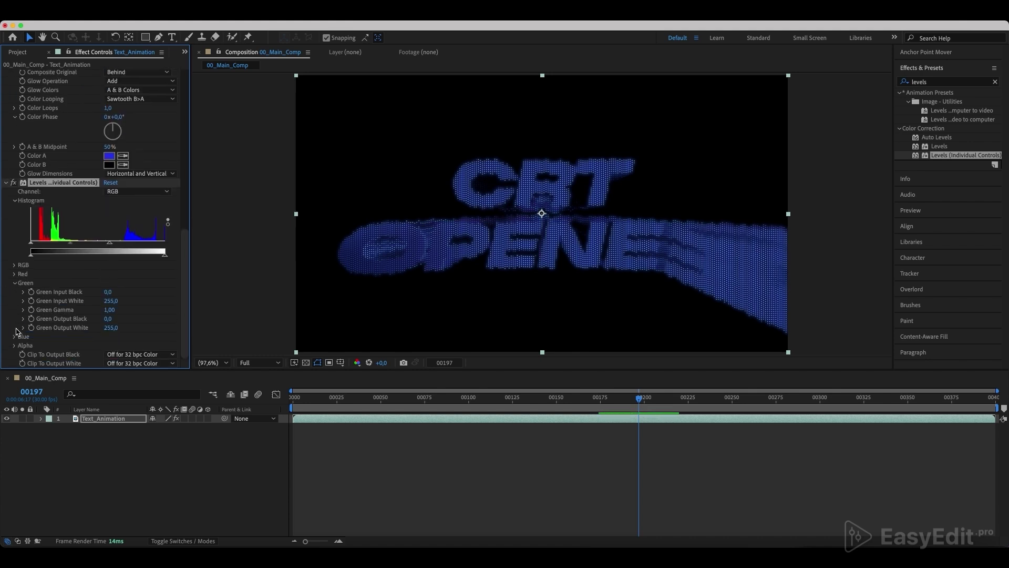
{"action": "left_click", "coordinate": [107, 293]}
{"action": "type", "text": "4"}
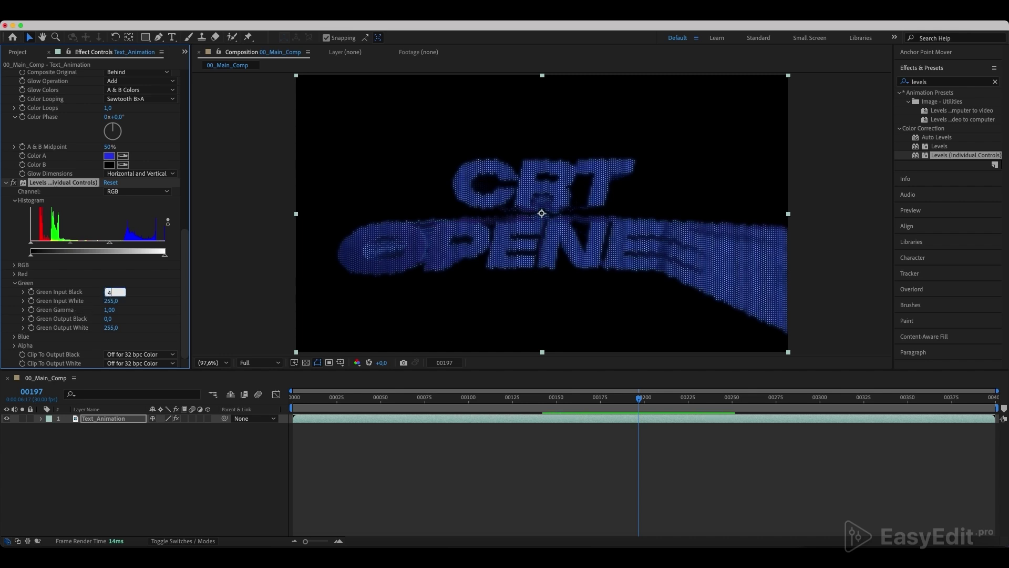
{"action": "type", "text": "1"}
{"action": "key", "text": "Return"}
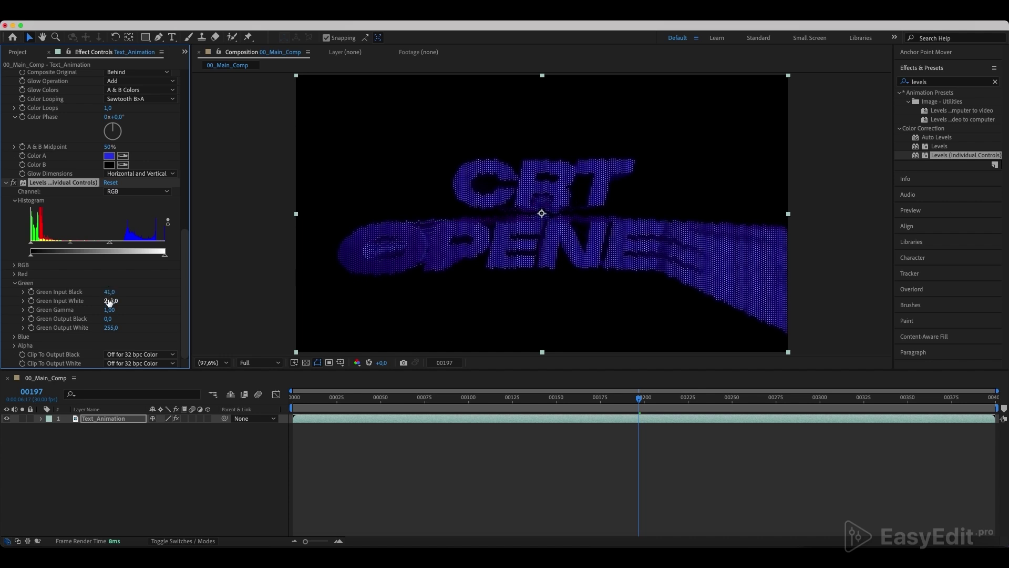
{"action": "left_click", "coordinate": [16, 284]}
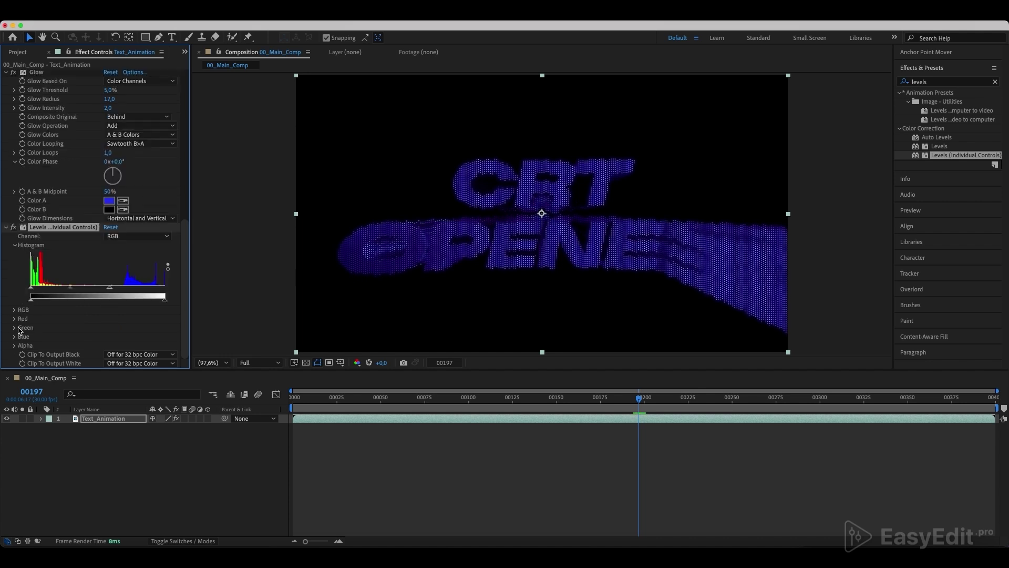
{"action": "left_click", "coordinate": [16, 338]}
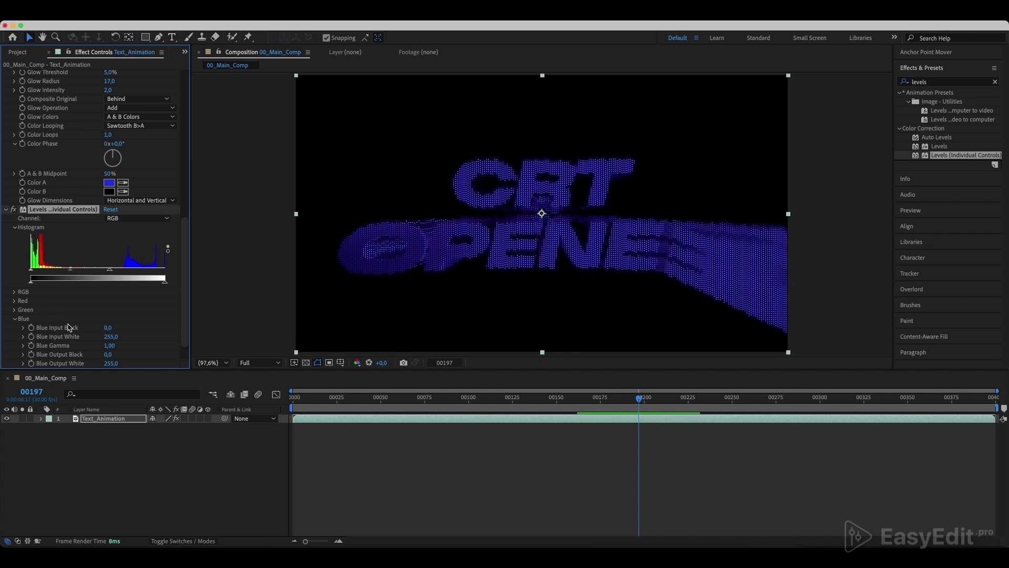
{"action": "left_click", "coordinate": [109, 328]}
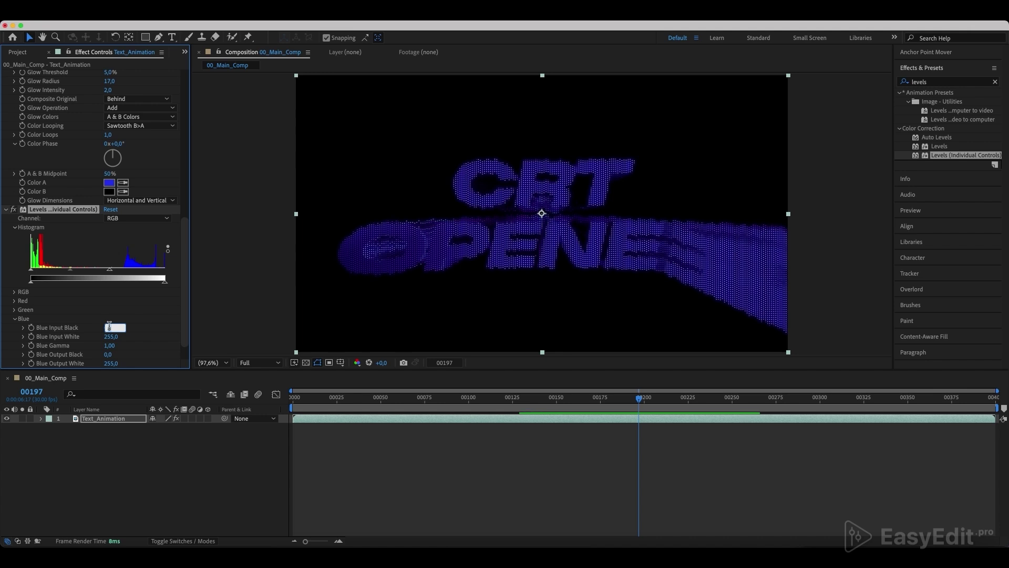
{"action": "type", "text": "196"}
{"action": "key", "text": "Return"}
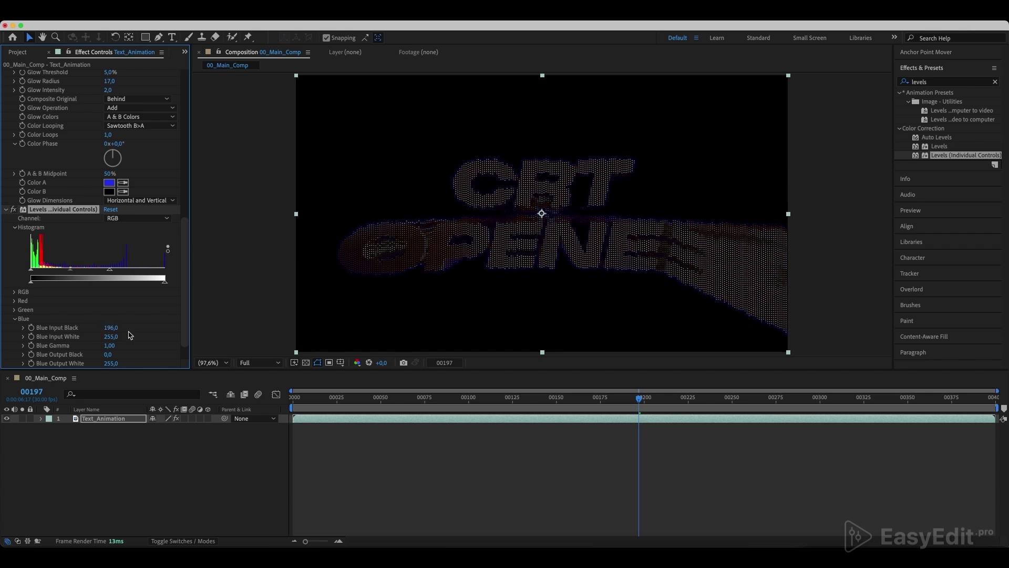
{"action": "left_click", "coordinate": [905, 83]}
Apply Curves to Text_Animation, raising the midpoint and adding a lower point to lift the curve.
{"action": "type", "text": "curves"}
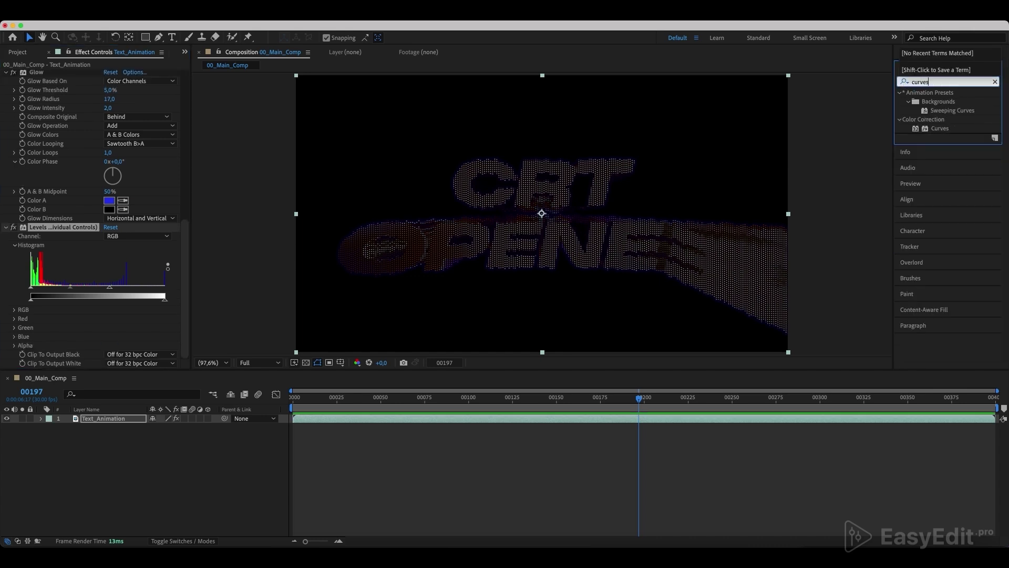
{"action": "left_click", "coordinate": [941, 129]}
{"action": "left_click_drag", "start_coordinate": [944, 131], "coordinate": [105, 423]}
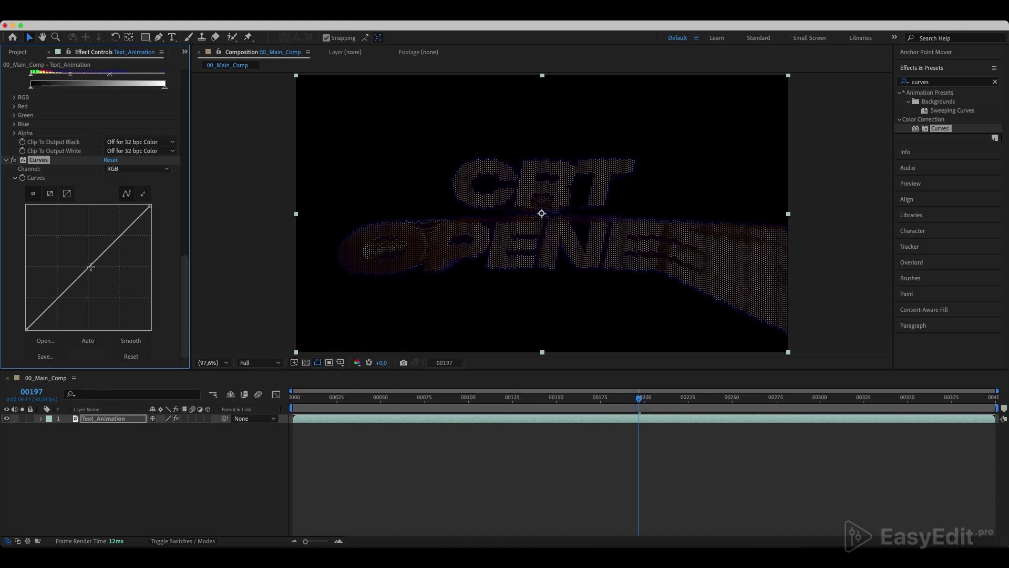
{"action": "left_click_drag", "start_coordinate": [89, 268], "coordinate": [99, 238]}
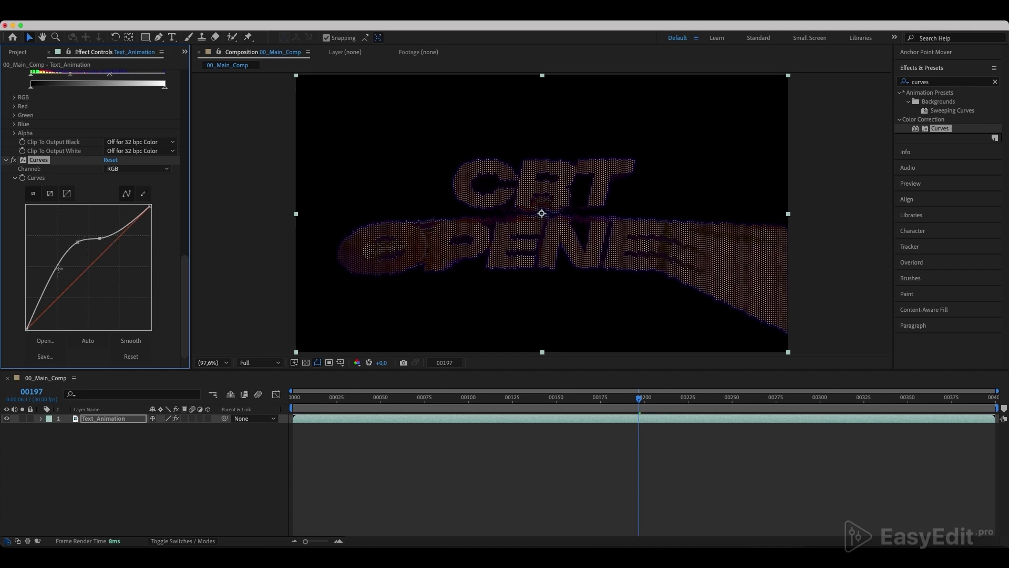
{"action": "left_click_drag", "start_coordinate": [47, 288], "coordinate": [48, 291]}
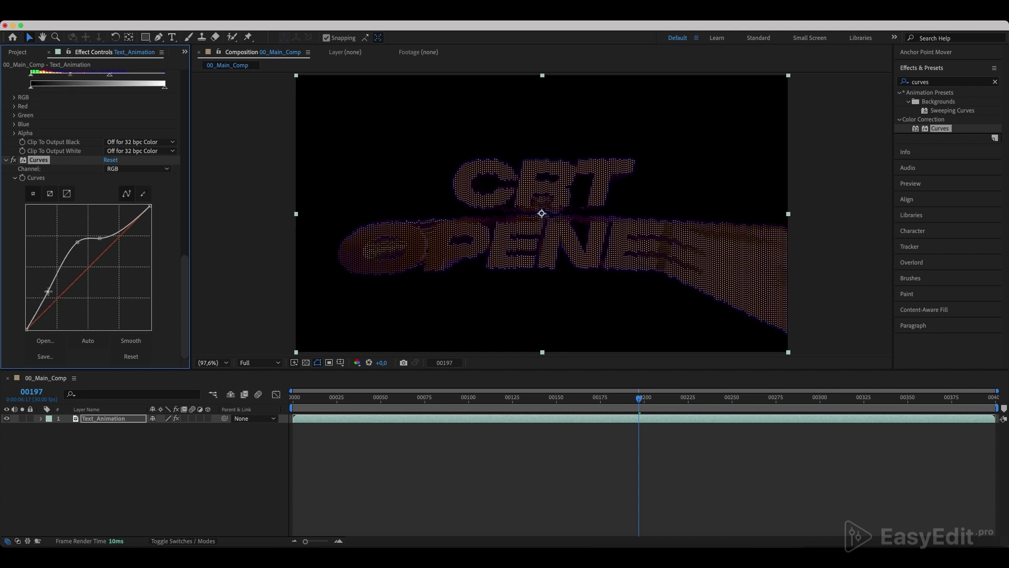
{"action": "left_click_drag", "start_coordinate": [78, 243], "coordinate": [74, 243]}
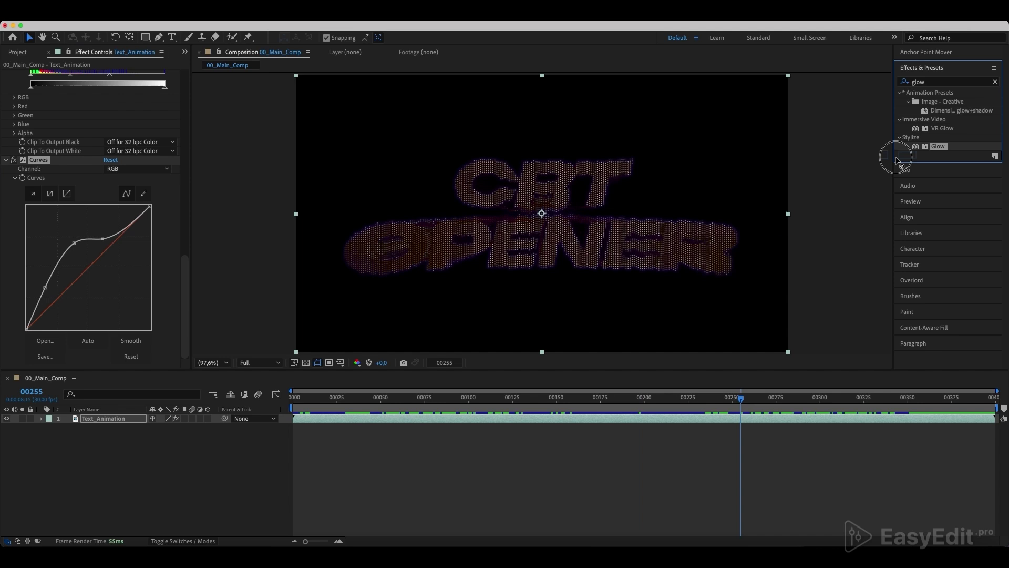
Reselect Text_Animation and duplicate its Glow 2 effect.
{"action": "left_click", "coordinate": [9, 429]}
{"action": "left_click", "coordinate": [84, 419]}
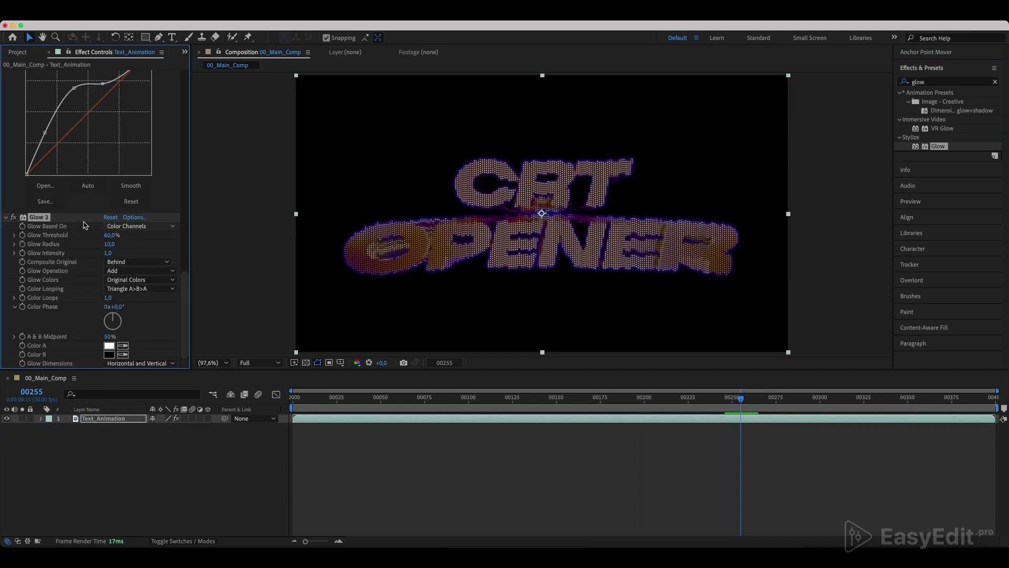
{"action": "key", "text": "super+d"}
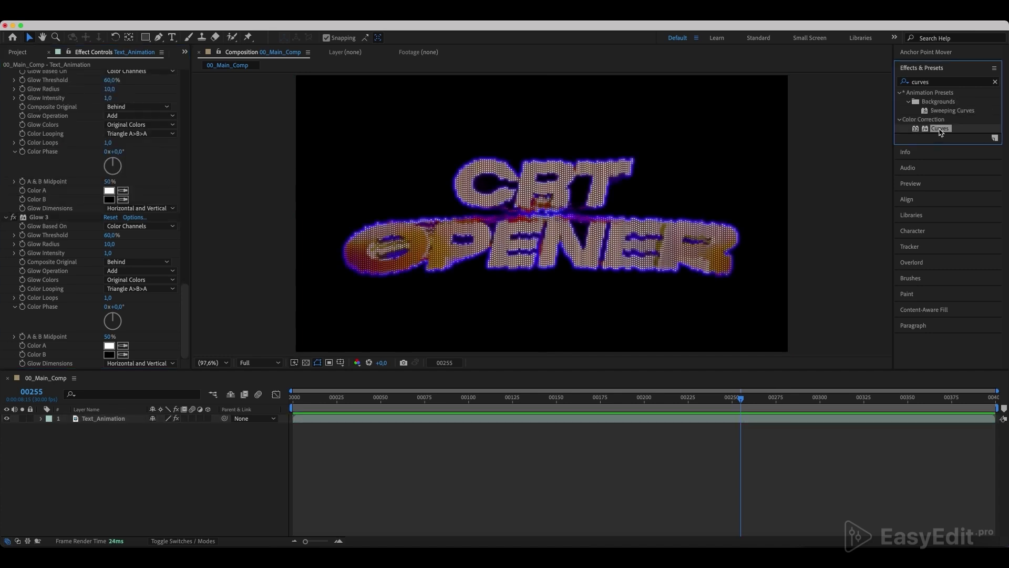
Add Curves 2, bend its curve steeply upward, and play back the preview.
{"action": "left_click_drag", "start_coordinate": [940, 130], "coordinate": [109, 421]}
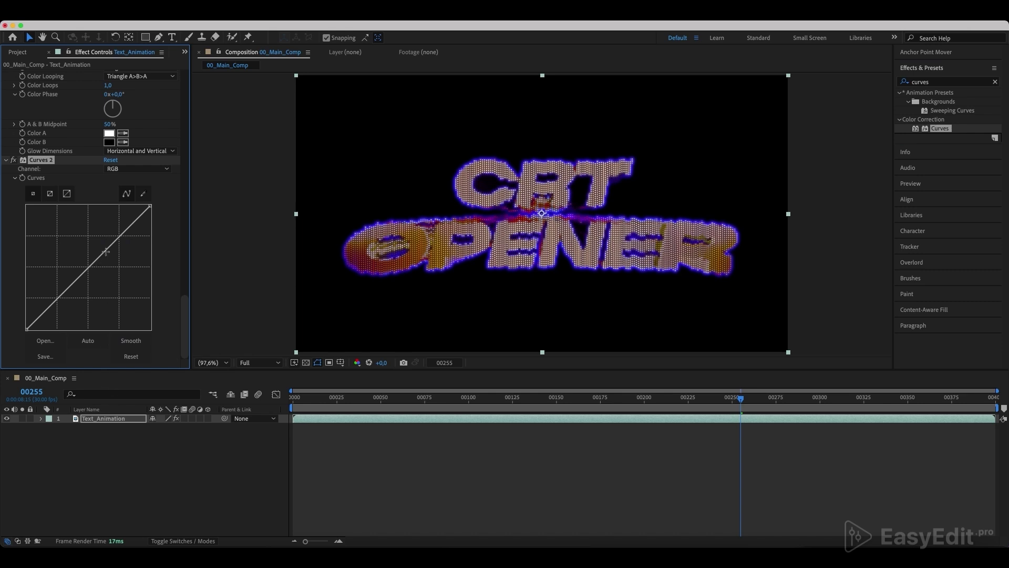
{"action": "left_click_drag", "start_coordinate": [103, 253], "coordinate": [88, 231]}
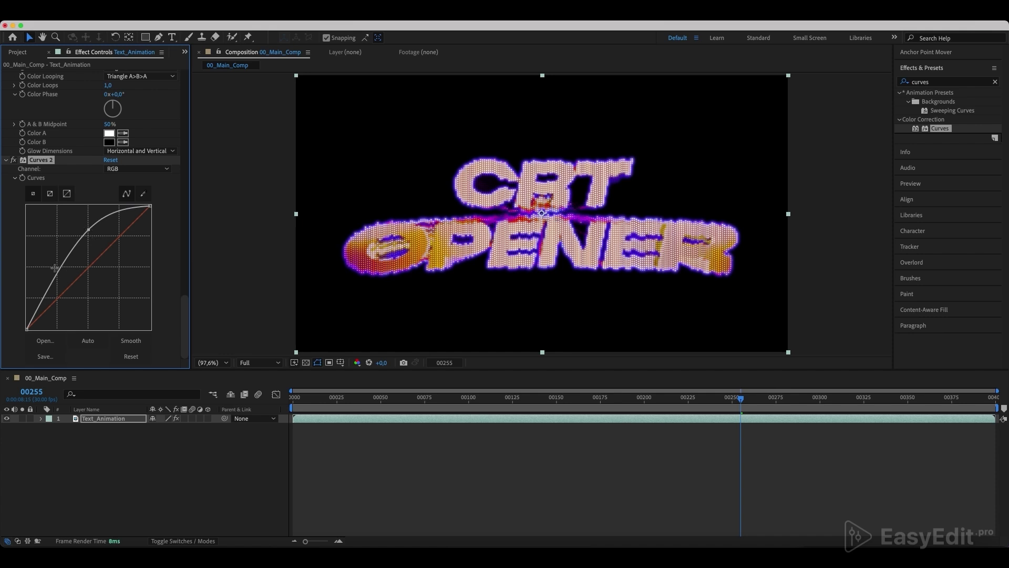
{"action": "left_click_drag", "start_coordinate": [59, 270], "coordinate": [65, 272]}
{"action": "key", "text": "space"}
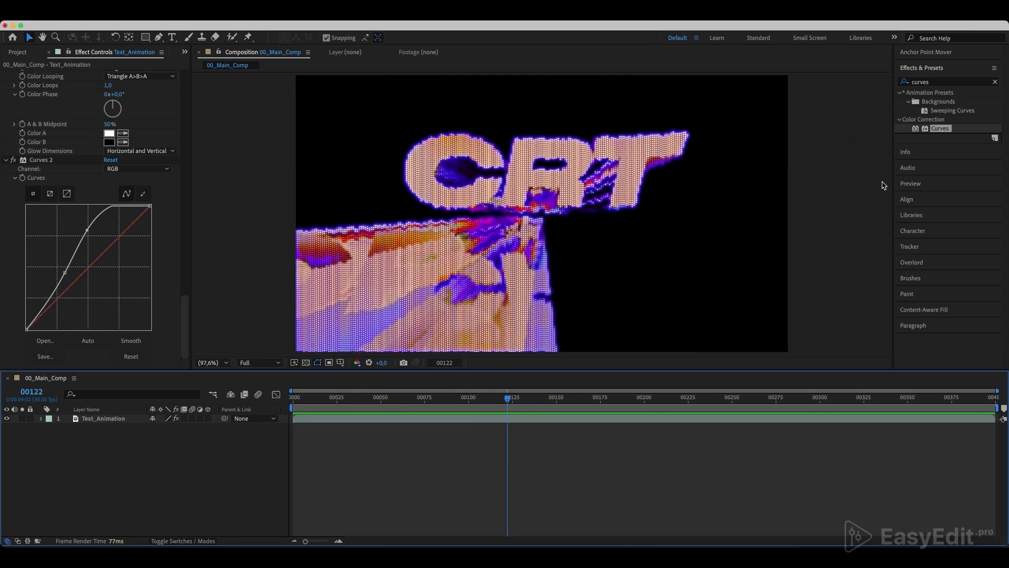
Apply Posterize Time to Text_Animation at a 20 frame rate and scrub the timeline.
{"action": "left_click", "coordinate": [934, 82]}
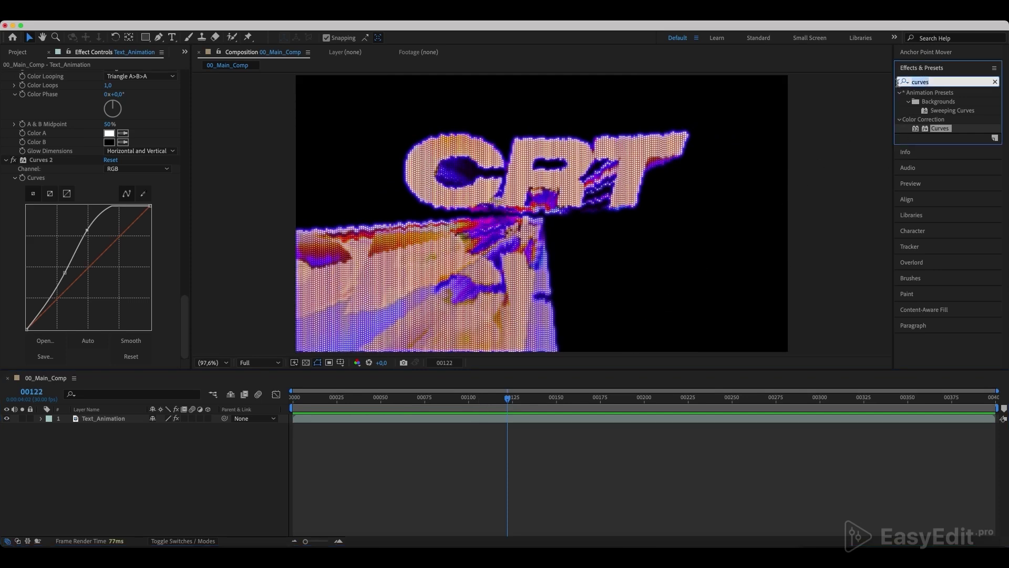
{"action": "type", "text": "posteri"}
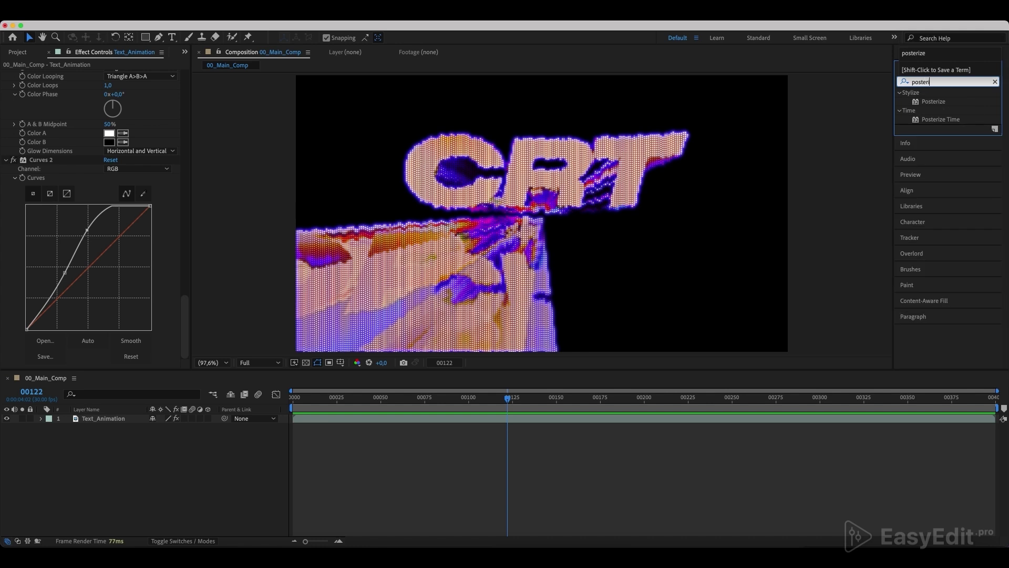
{"action": "left_click", "coordinate": [938, 121]}
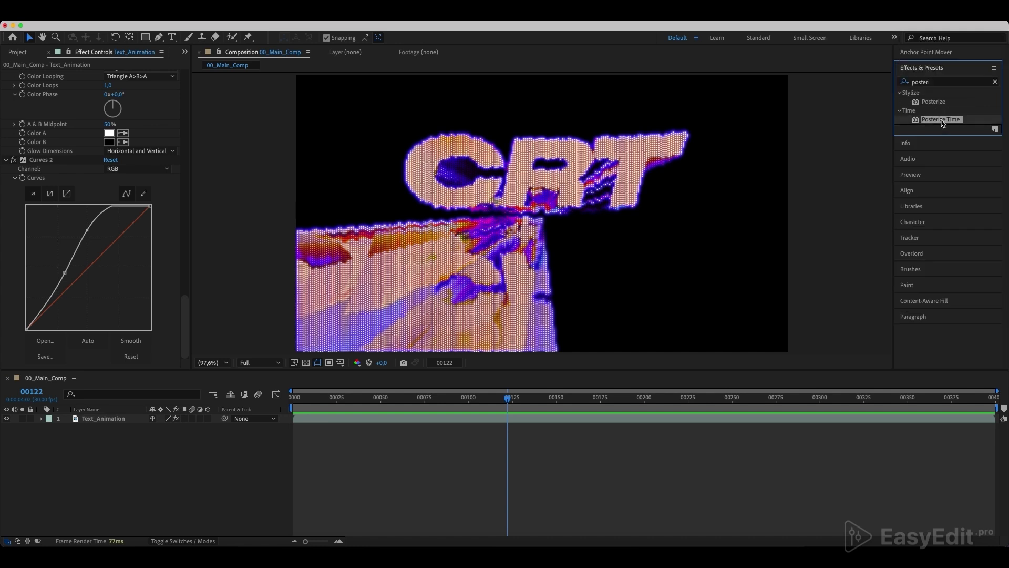
{"action": "left_click_drag", "start_coordinate": [944, 123], "coordinate": [124, 420]}
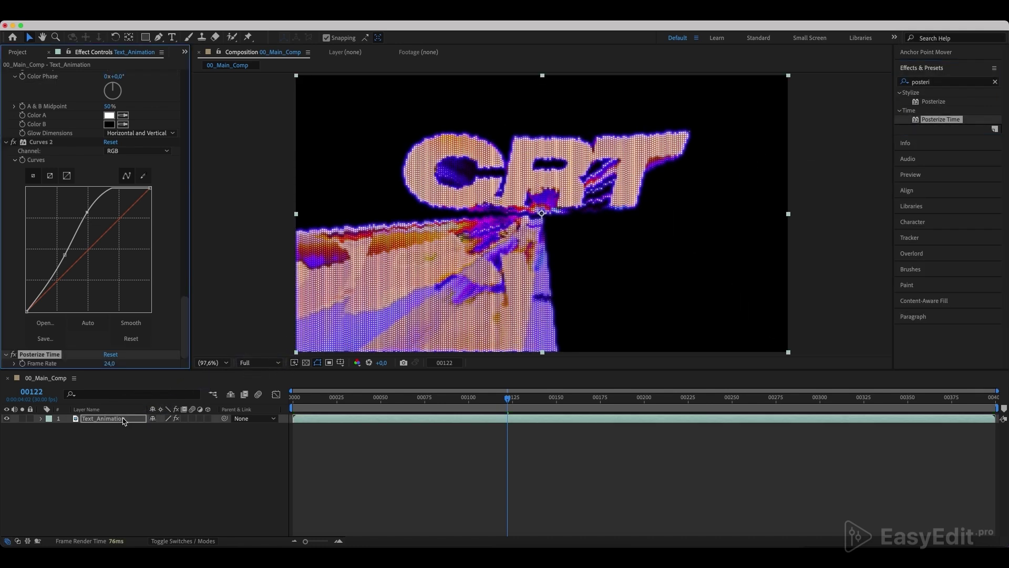
{"action": "left_click", "coordinate": [110, 363]}
{"action": "type", "text": "20"}
{"action": "key", "text": "Return"}
{"action": "left_click_drag", "start_coordinate": [417, 398], "coordinate": [682, 398]}
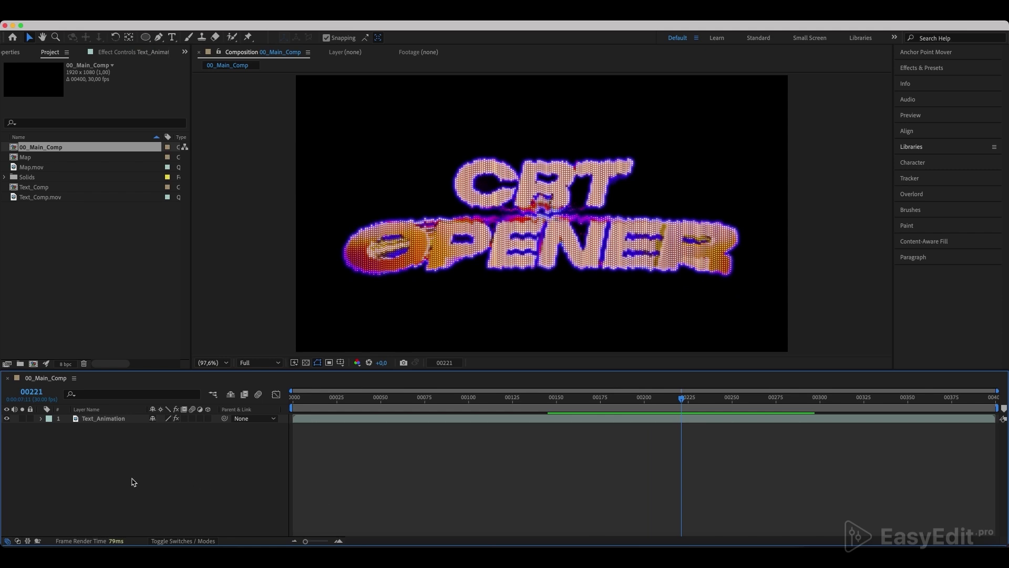
Create a new adjustment layer named Noise in the composition.
{"action": "right_click", "coordinate": [134, 482]}
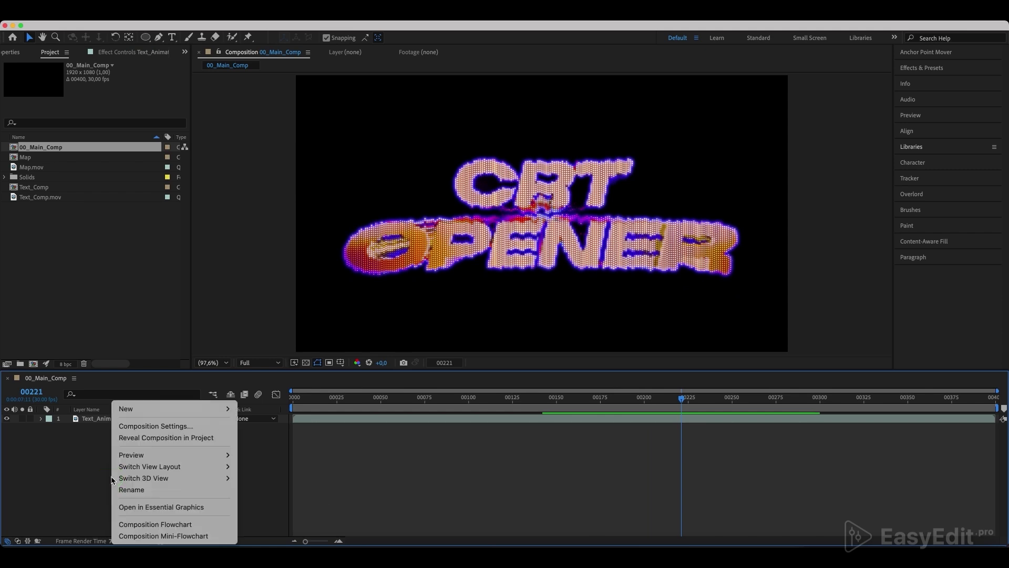
{"action": "mouse_move", "coordinate": [139, 410]}
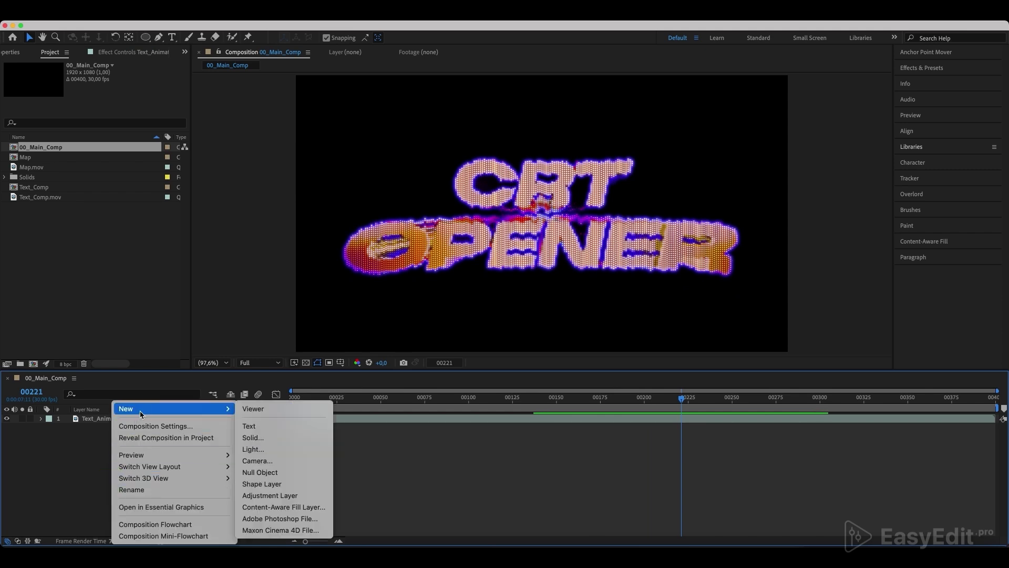
{"action": "left_click", "coordinate": [292, 496]}
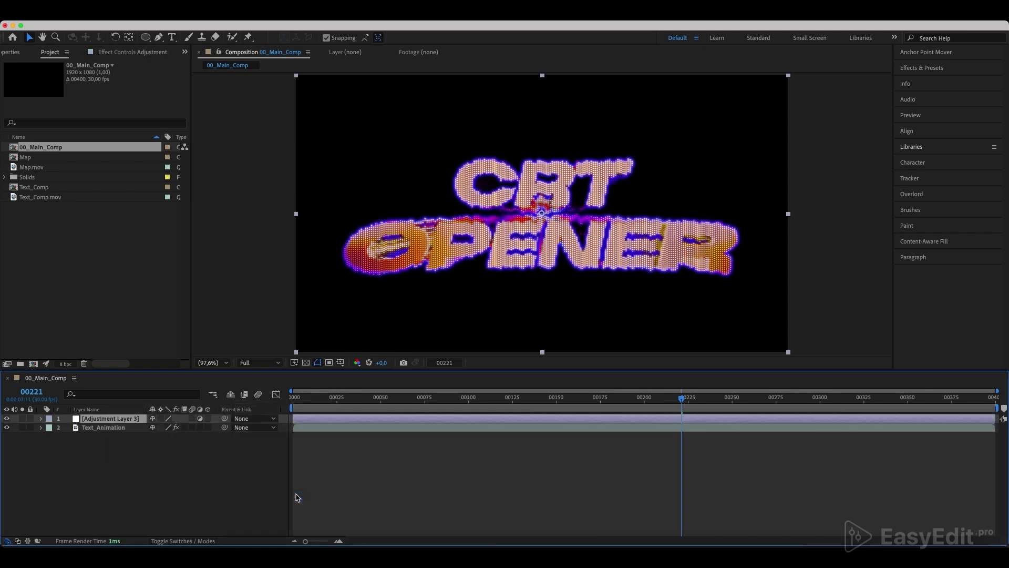
{"action": "key", "text": "Return"}
{"action": "type", "text": "Noise"}
{"action": "key", "text": "Return"}
Apply the Noise effect to the Noise layer with Amount 10%.
{"action": "left_click", "coordinate": [922, 54]}
{"action": "left_click", "coordinate": [921, 67]}
{"action": "left_click", "coordinate": [931, 82]}
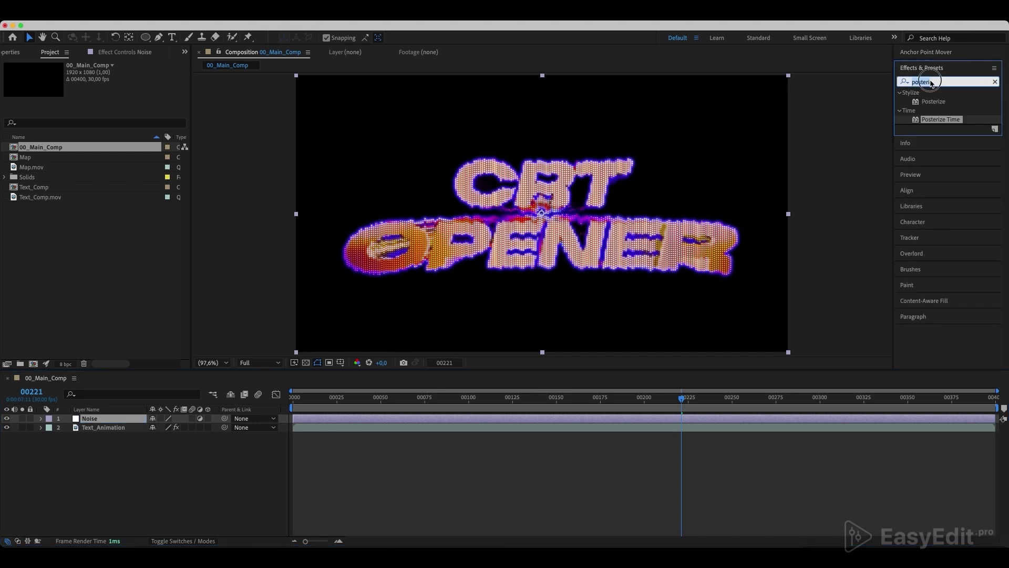
{"action": "left_click", "coordinate": [904, 82]}
{"action": "type", "text": "noise"}
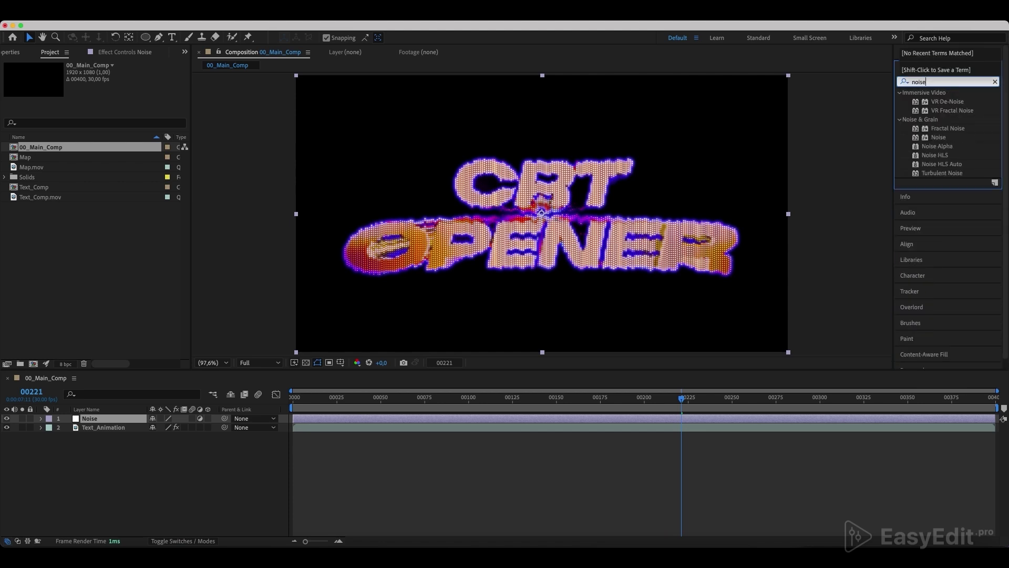
{"action": "left_click_drag", "start_coordinate": [938, 137], "coordinate": [82, 422]}
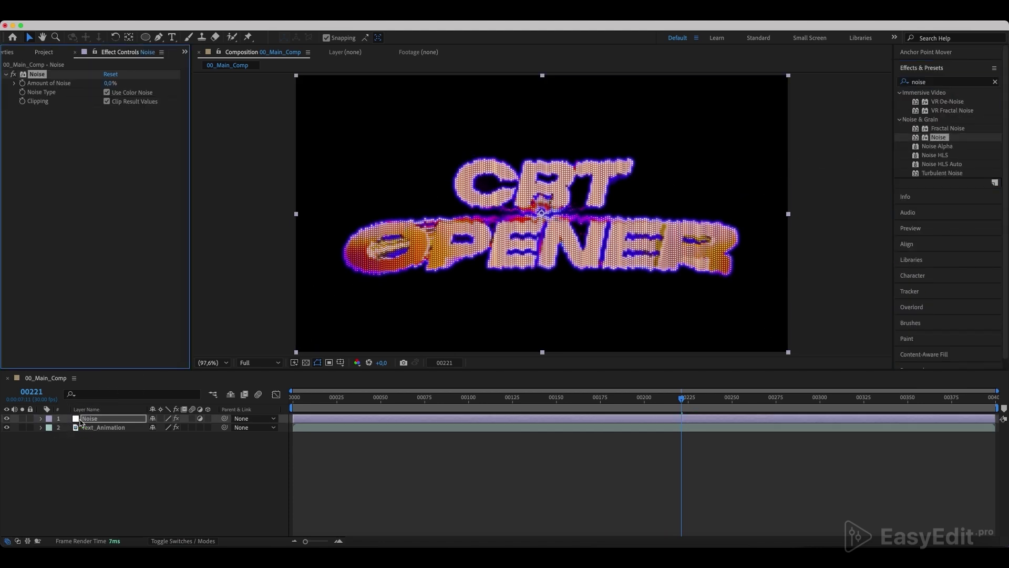
{"action": "left_click", "coordinate": [108, 83]}
{"action": "type", "text": "10"}
{"action": "key", "text": "Return"}
Turn off Use Color Noise and show the Vhs Overlays collection in the EasyEdit Viewer.
{"action": "left_click", "coordinate": [107, 93]}
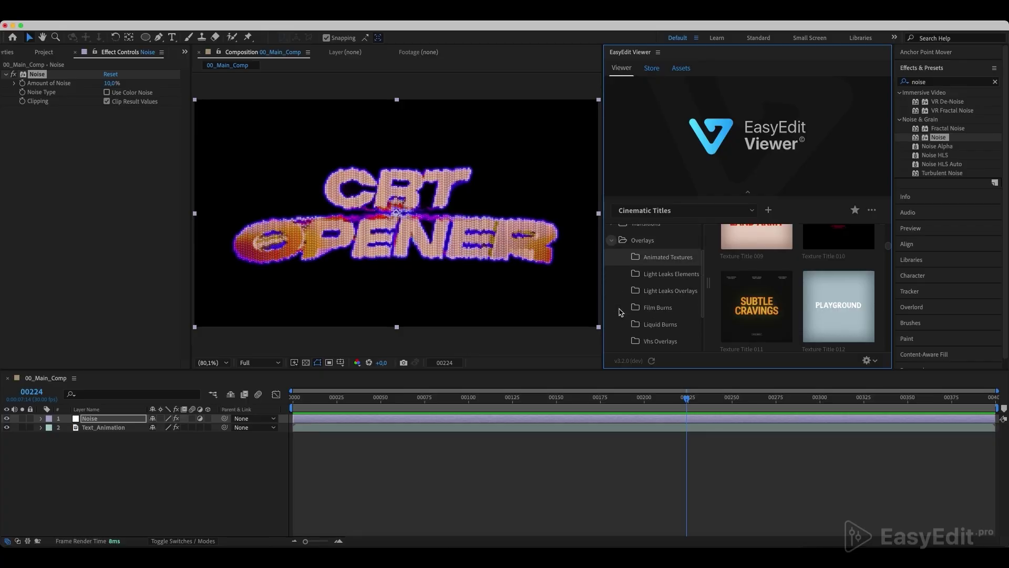
{"action": "left_click", "coordinate": [651, 293]}
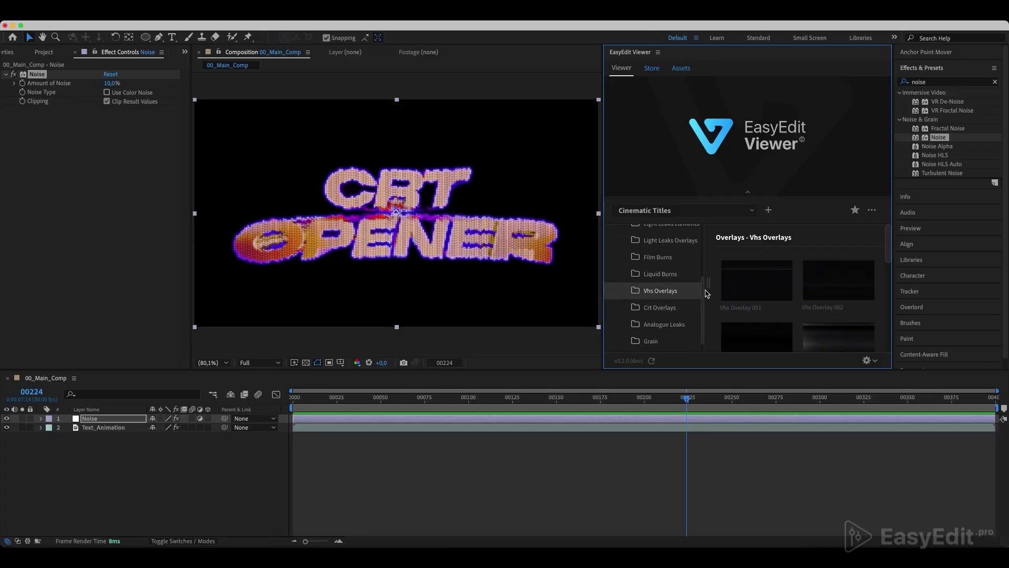
{"action": "mouse_move", "coordinate": [739, 296]}
{"action": "scroll", "coordinate": [834, 304], "scroll_direction": "down", "scroll_amount": 2}
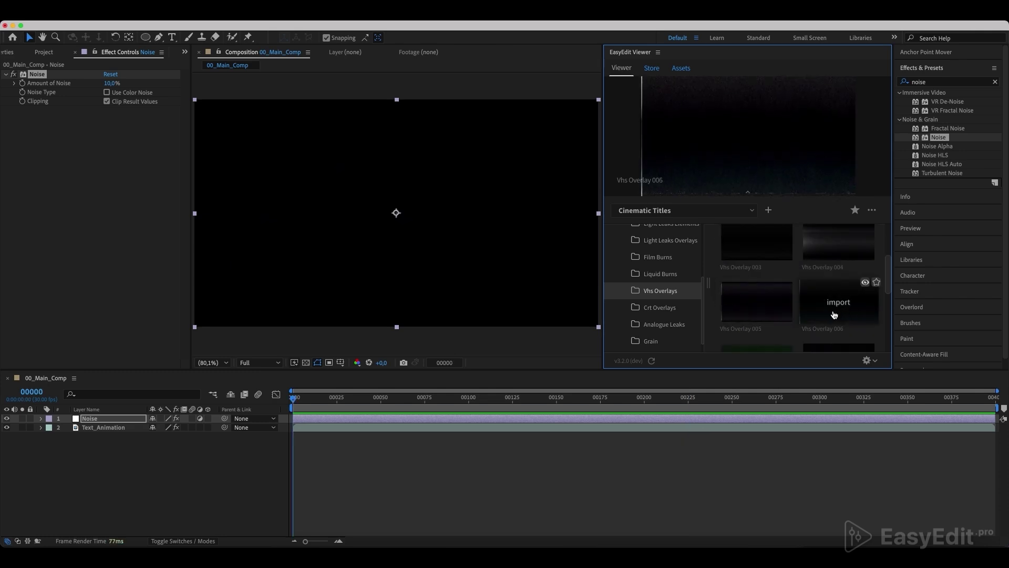
Import VHS Overlay 006 into the comp and enable time remapping on its layer.
{"action": "left_click", "coordinate": [836, 311]}
{"action": "mouse_move", "coordinate": [416, 398]}
{"action": "left_mouse_down"}
{"action": "mouse_move", "coordinate": [563, 398]}
{"action": "mouse_move", "coordinate": [404, 398]}
{"action": "left_mouse_up"}
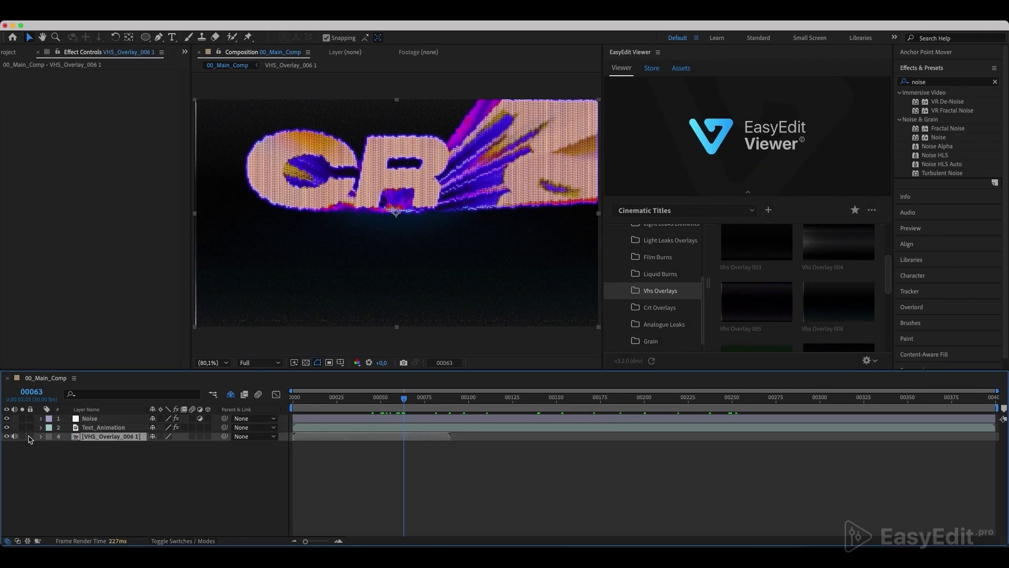
{"action": "right_click", "coordinate": [348, 436]}
{"action": "mouse_move", "coordinate": [387, 282]}
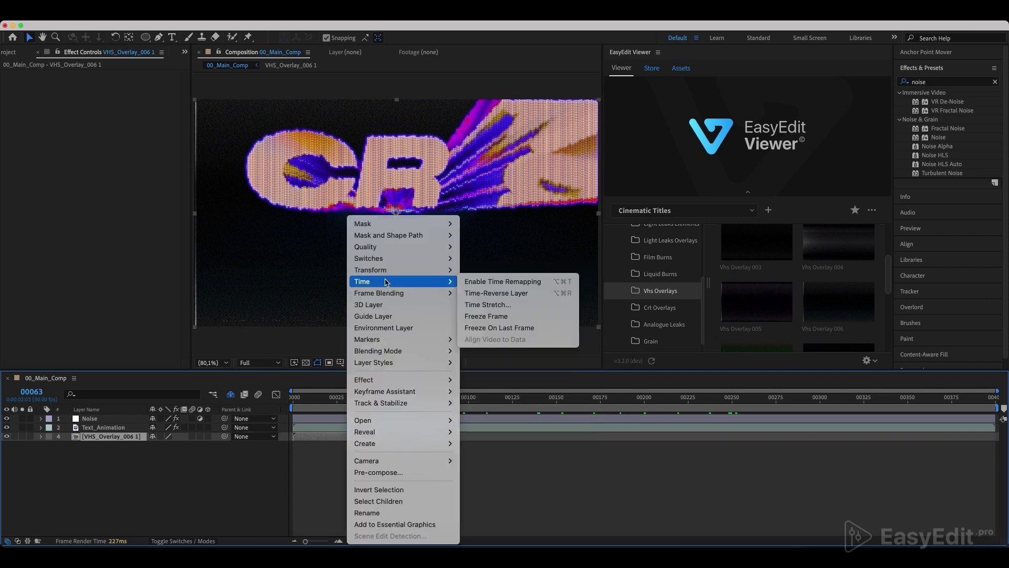
{"action": "left_click", "coordinate": [503, 287]}
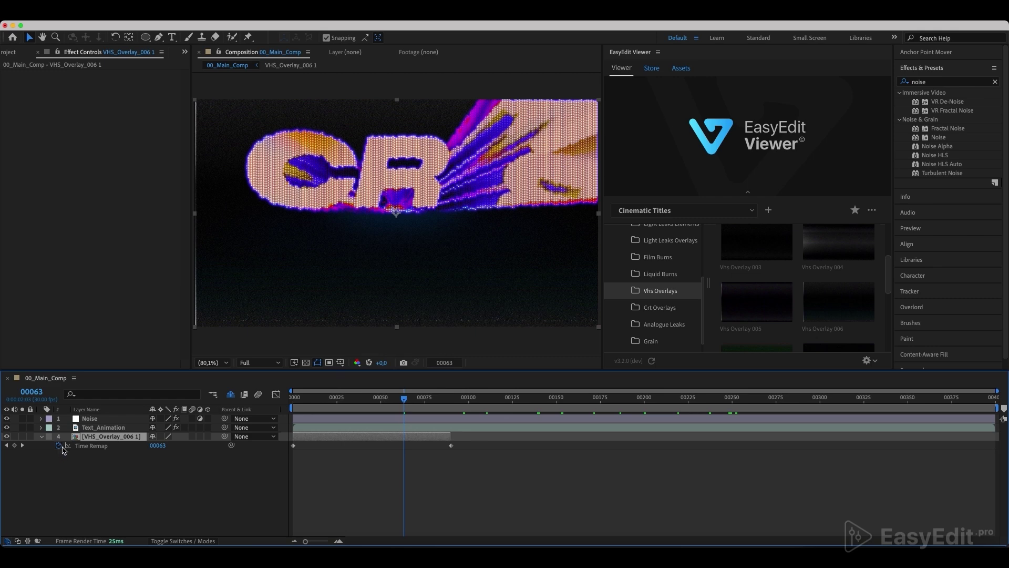
Give the overlay's Time Remap a loopOut() expression so the clip repeats endlessly.
{"action": "left_click", "coordinate": [60, 447], "text": "alt"}
{"action": "type", "text": "loop"}
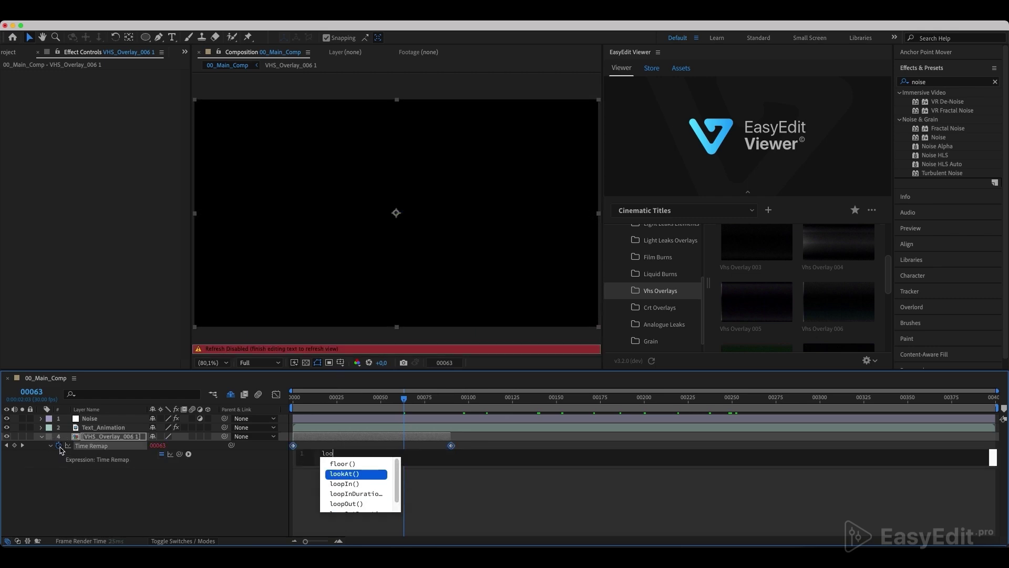
{"action": "key", "text": "Down"}
{"action": "key", "text": "Down"}
{"action": "key", "text": "Return"}
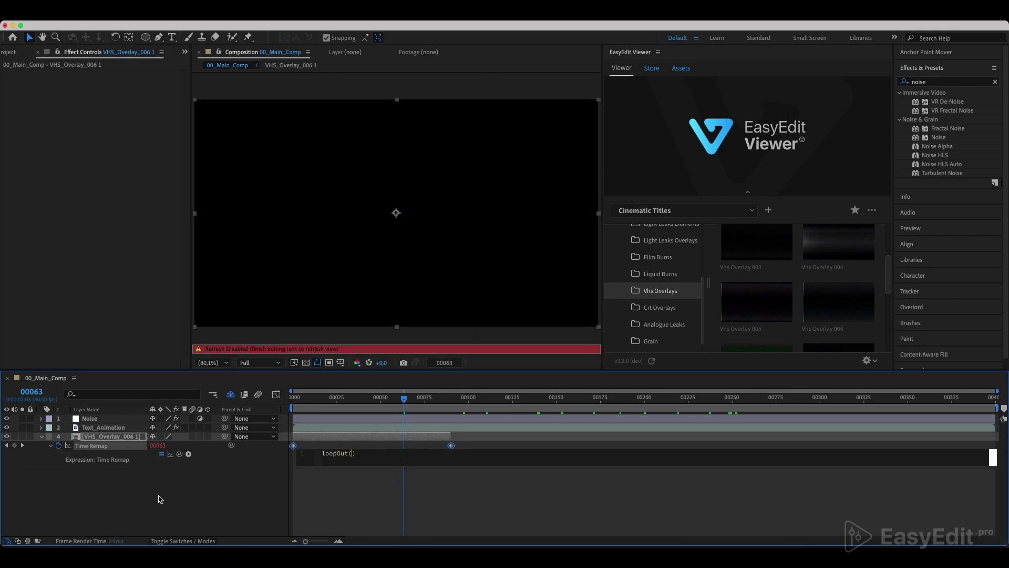
{"action": "left_click", "coordinate": [423, 509]}
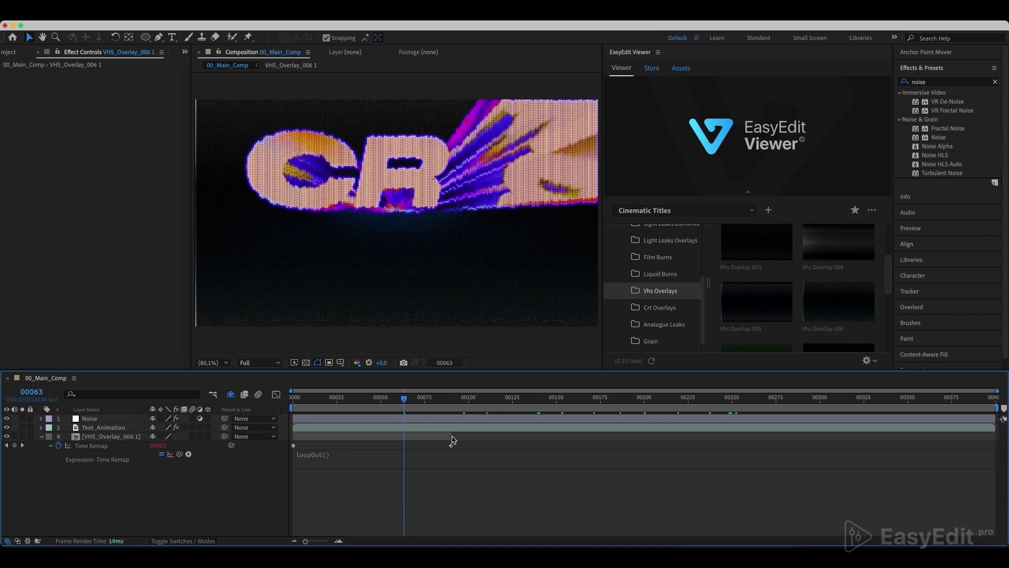